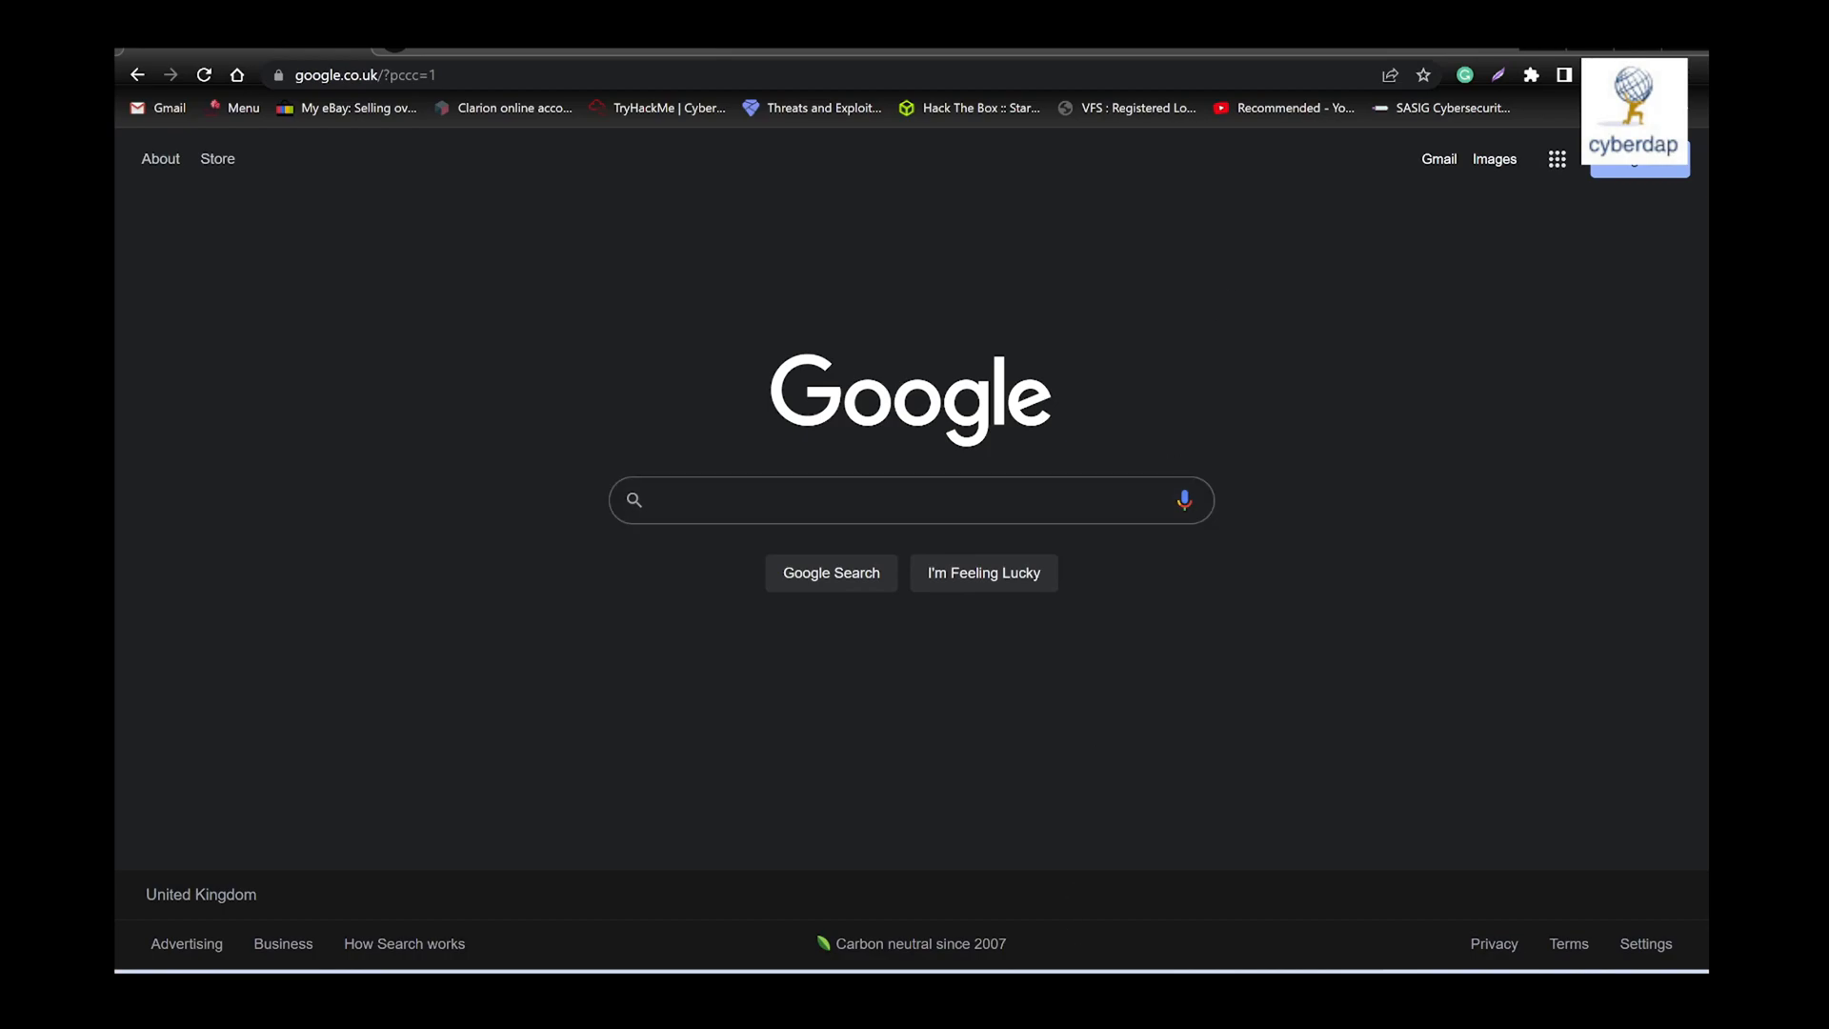
- Check the Oracle VM VirtualBox Manager window and minimize it to return to the browser
{"action": "key", "text": "alt+Tab"}
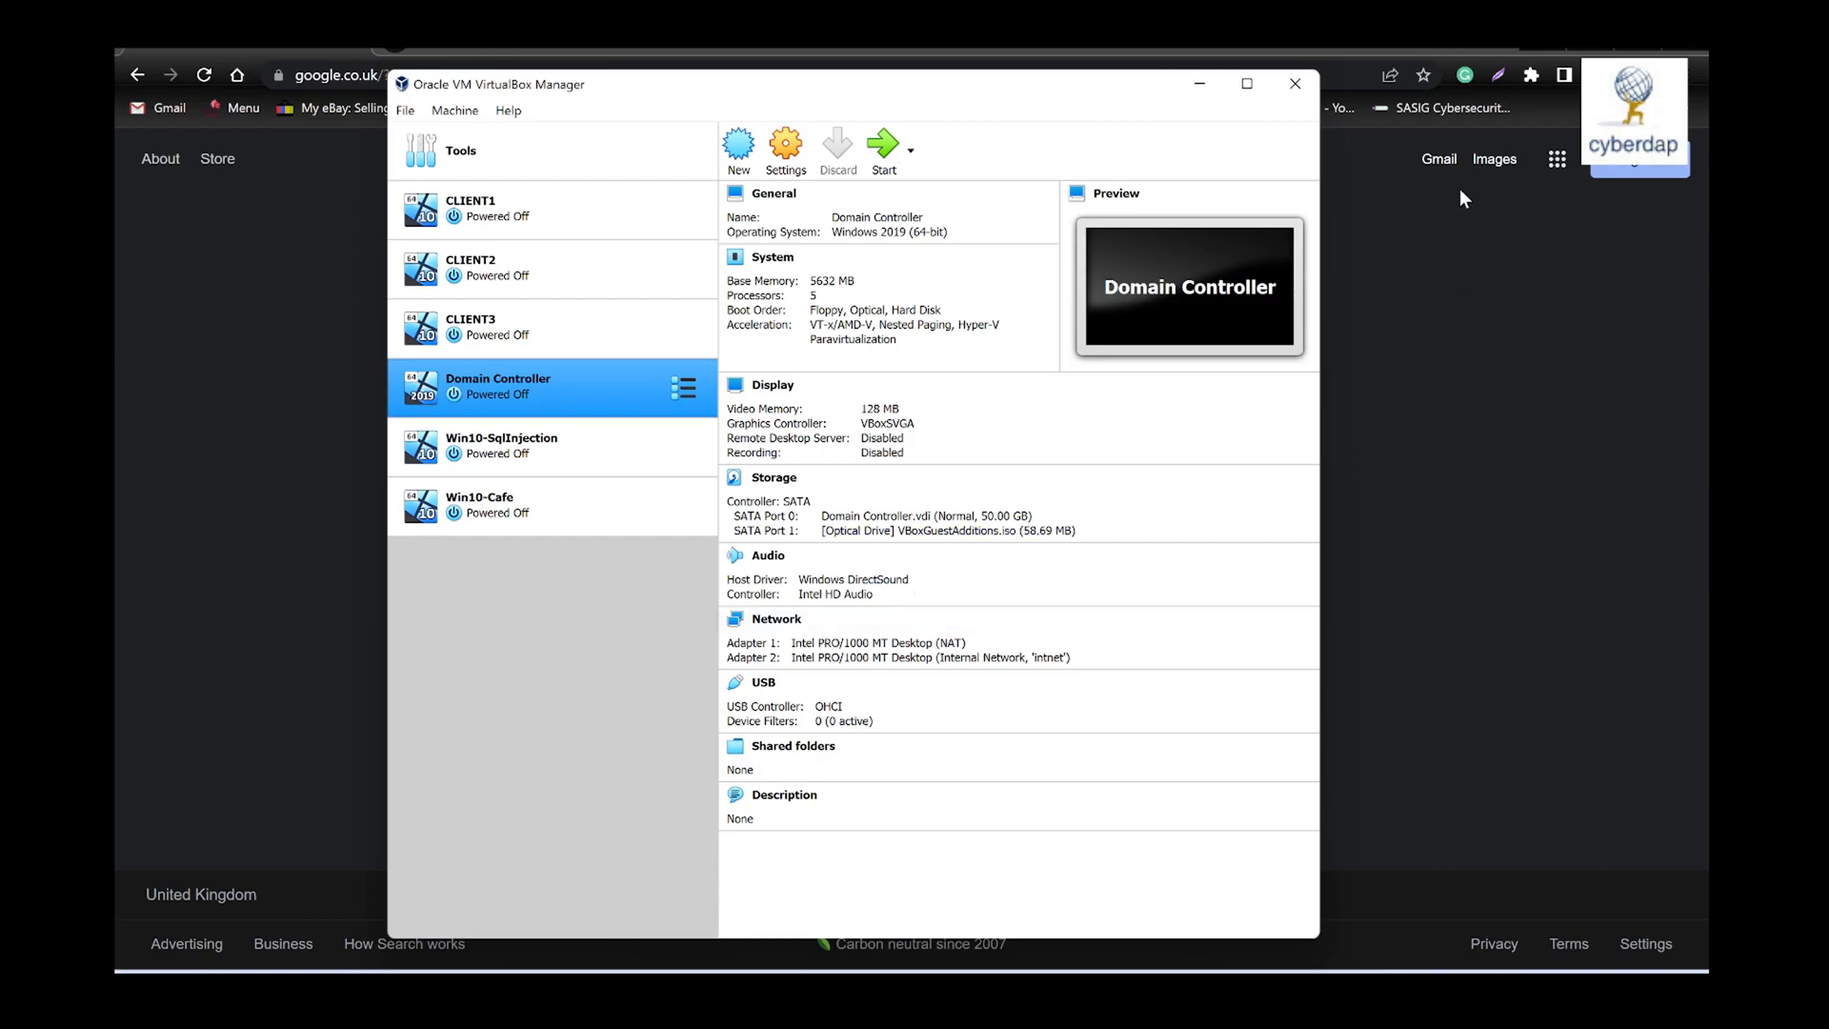
{"action": "left_click", "coordinate": [1199, 92]}
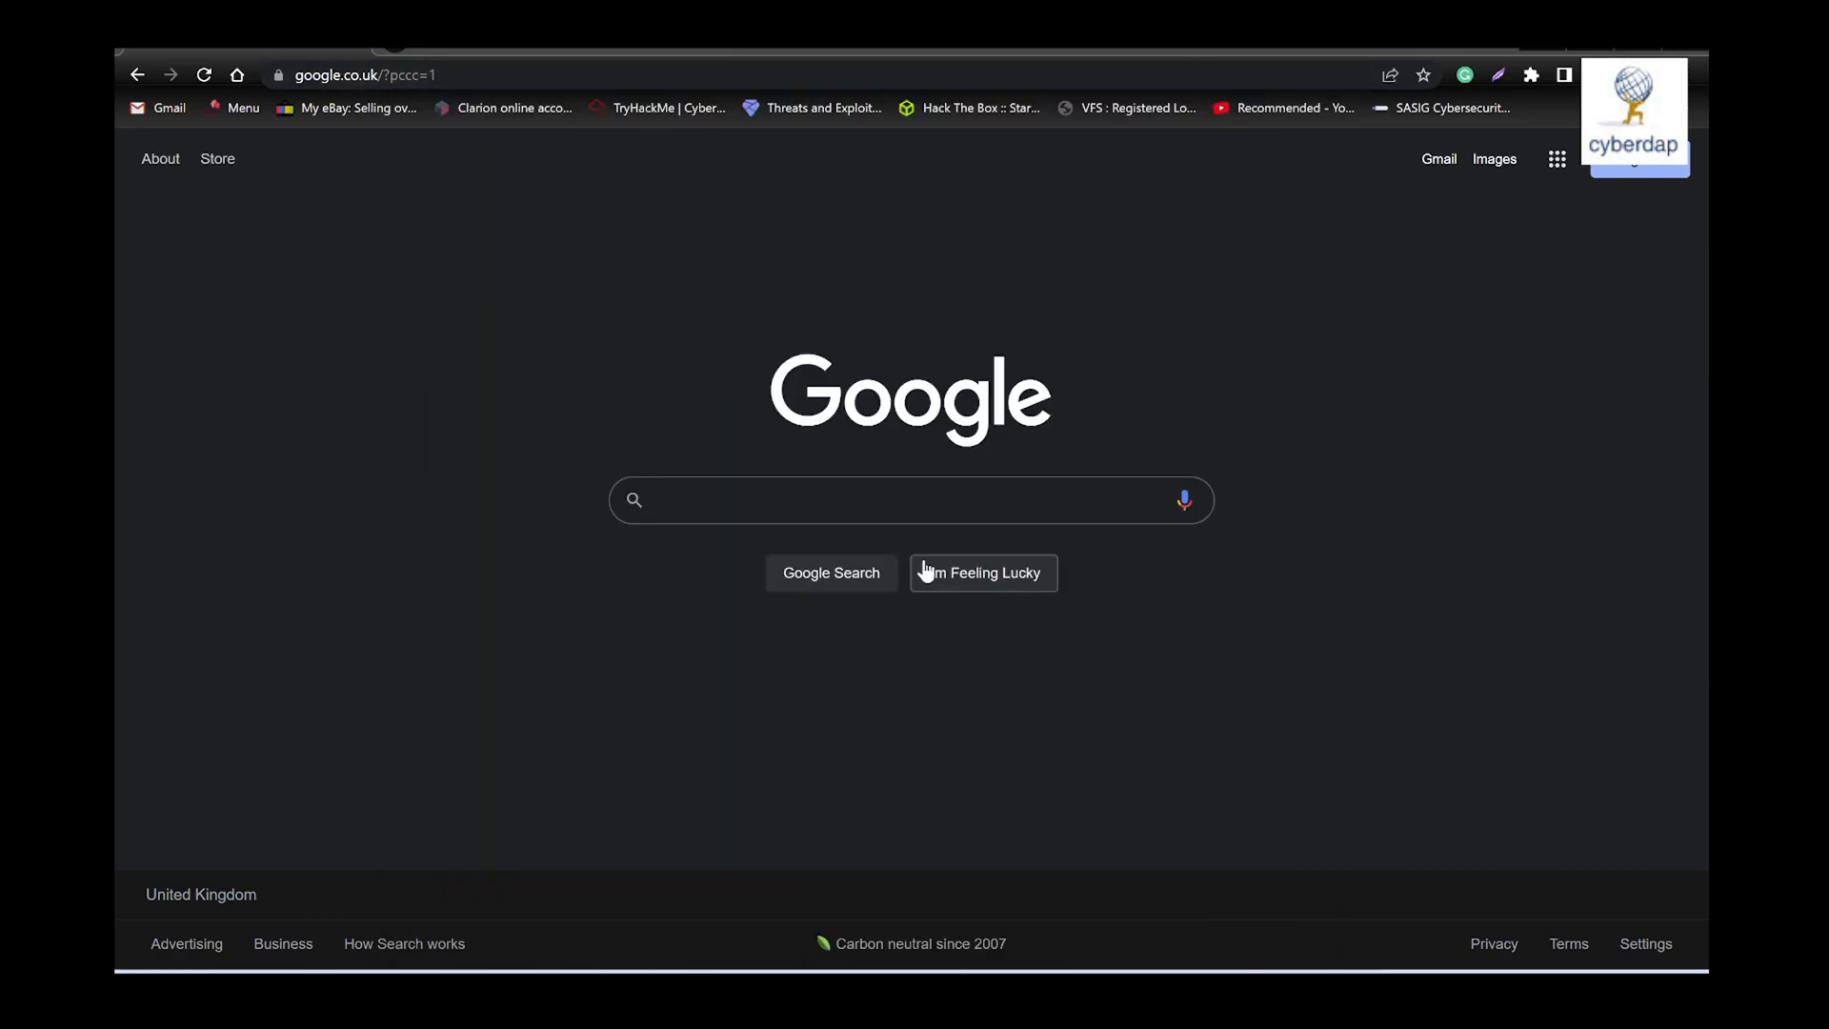
- Search Google for "kali linux download"
{"action": "left_click", "coordinate": [888, 506]}
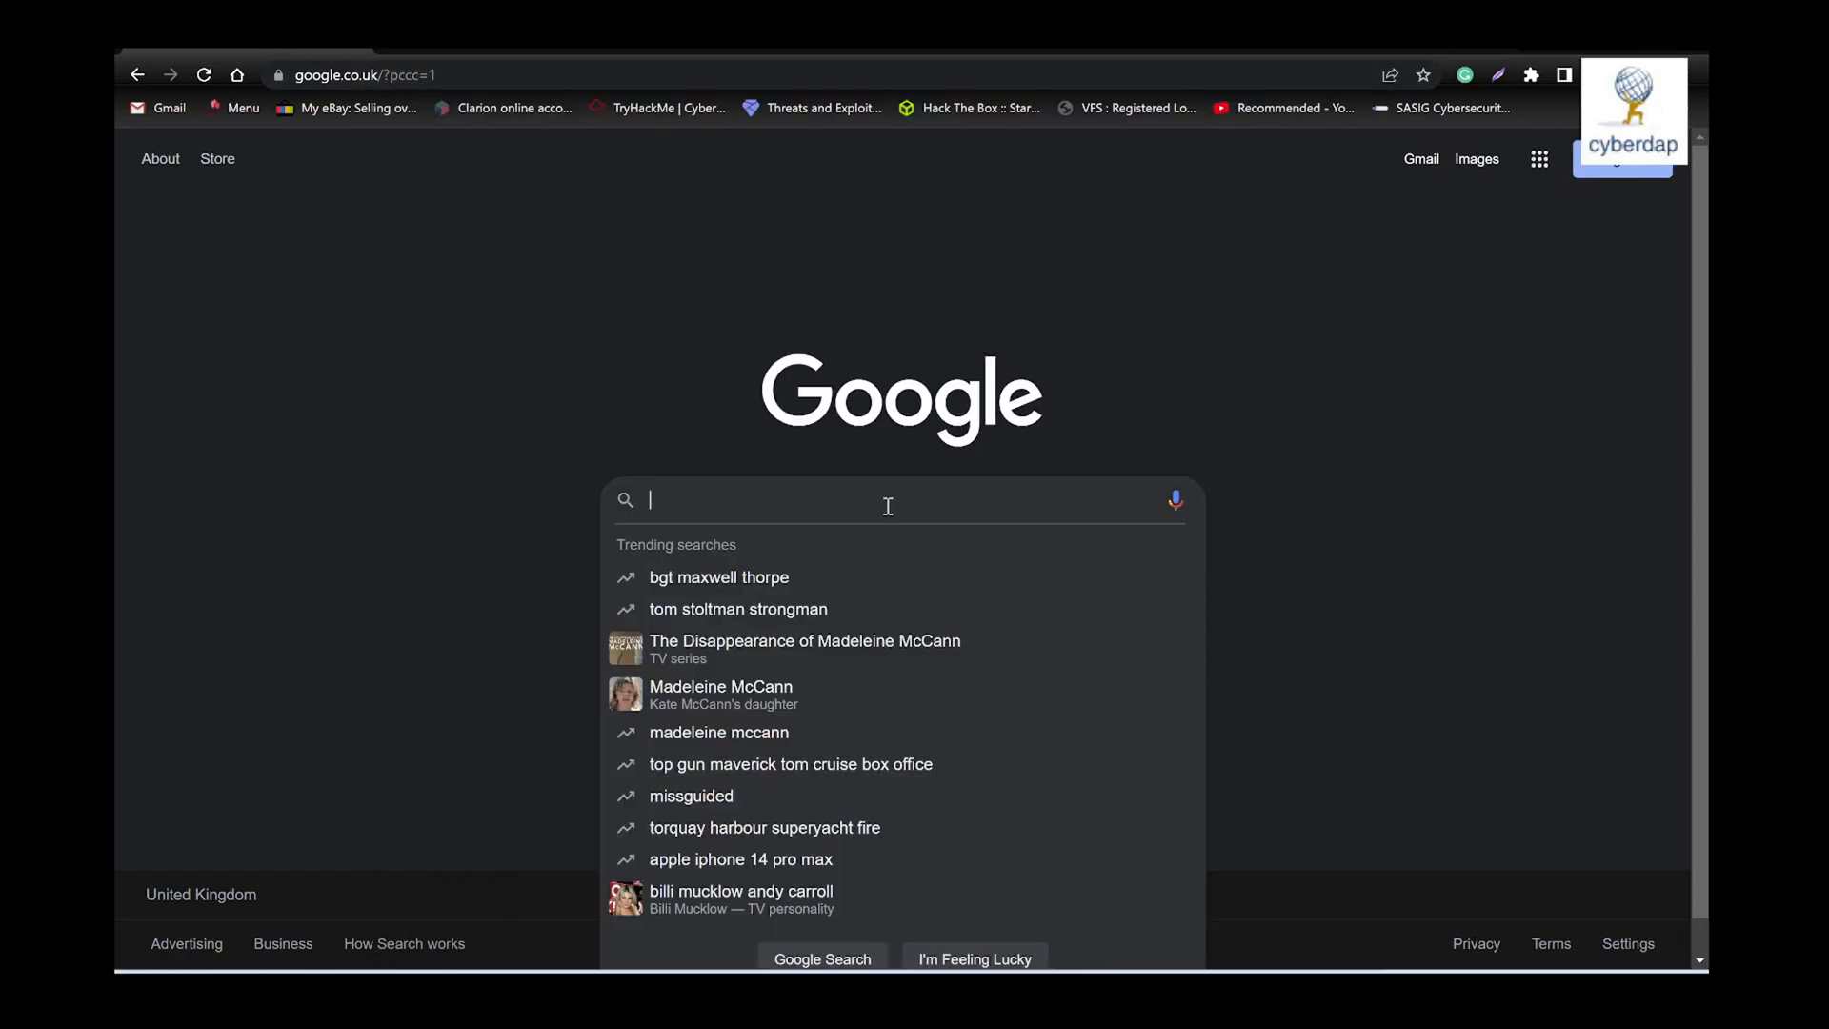
{"action": "type", "text": "kali "}
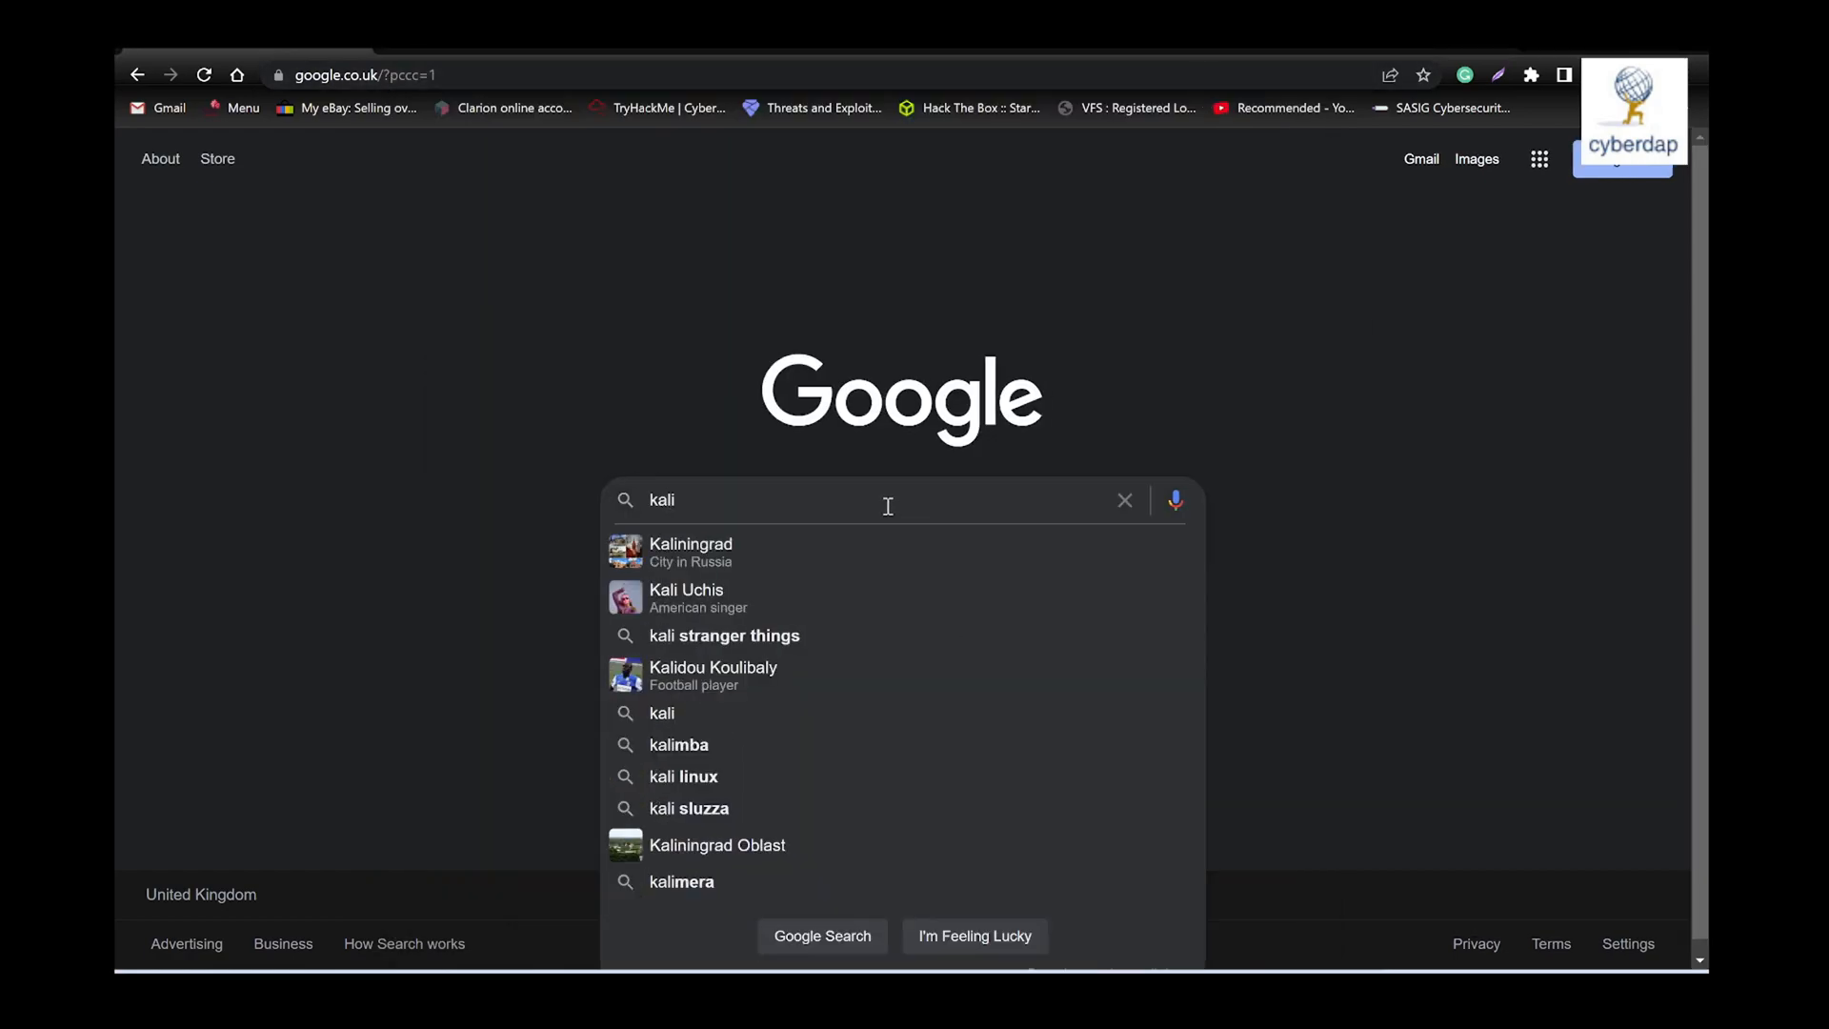
{"action": "type", "text": "linux"}
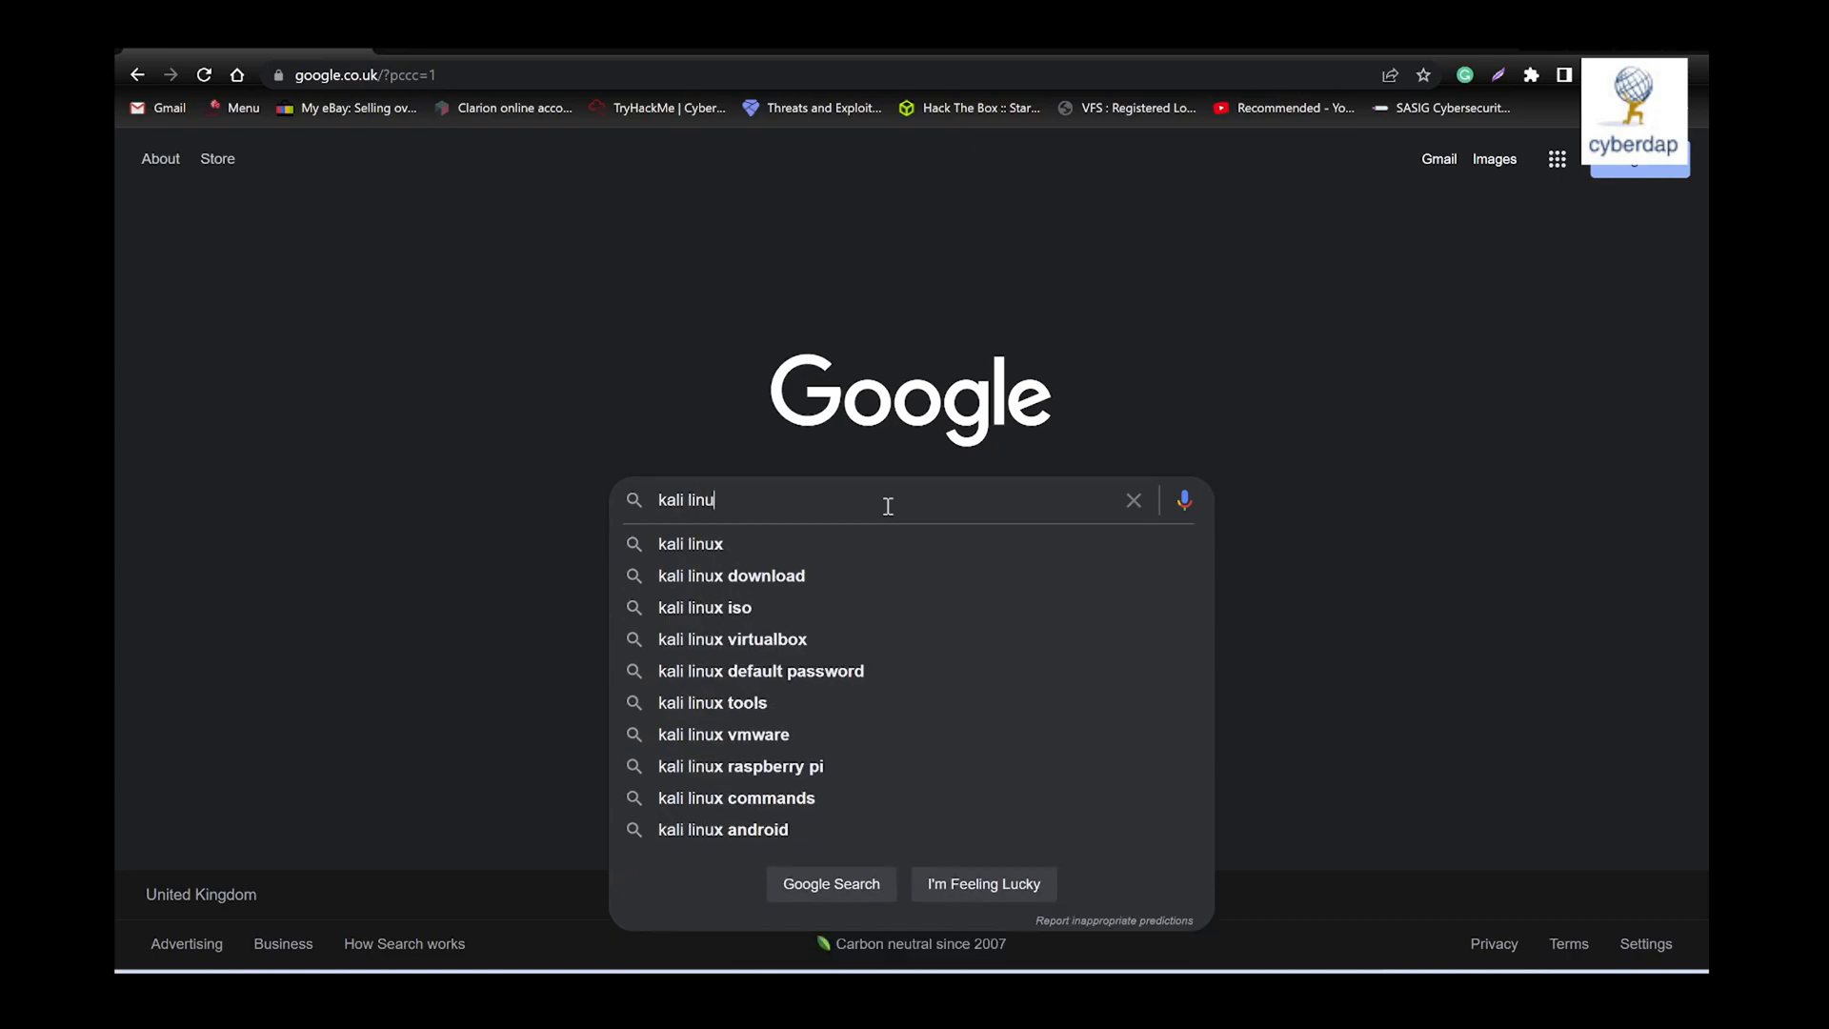
{"action": "key", "text": "Down"}
{"action": "key", "text": "Down"}
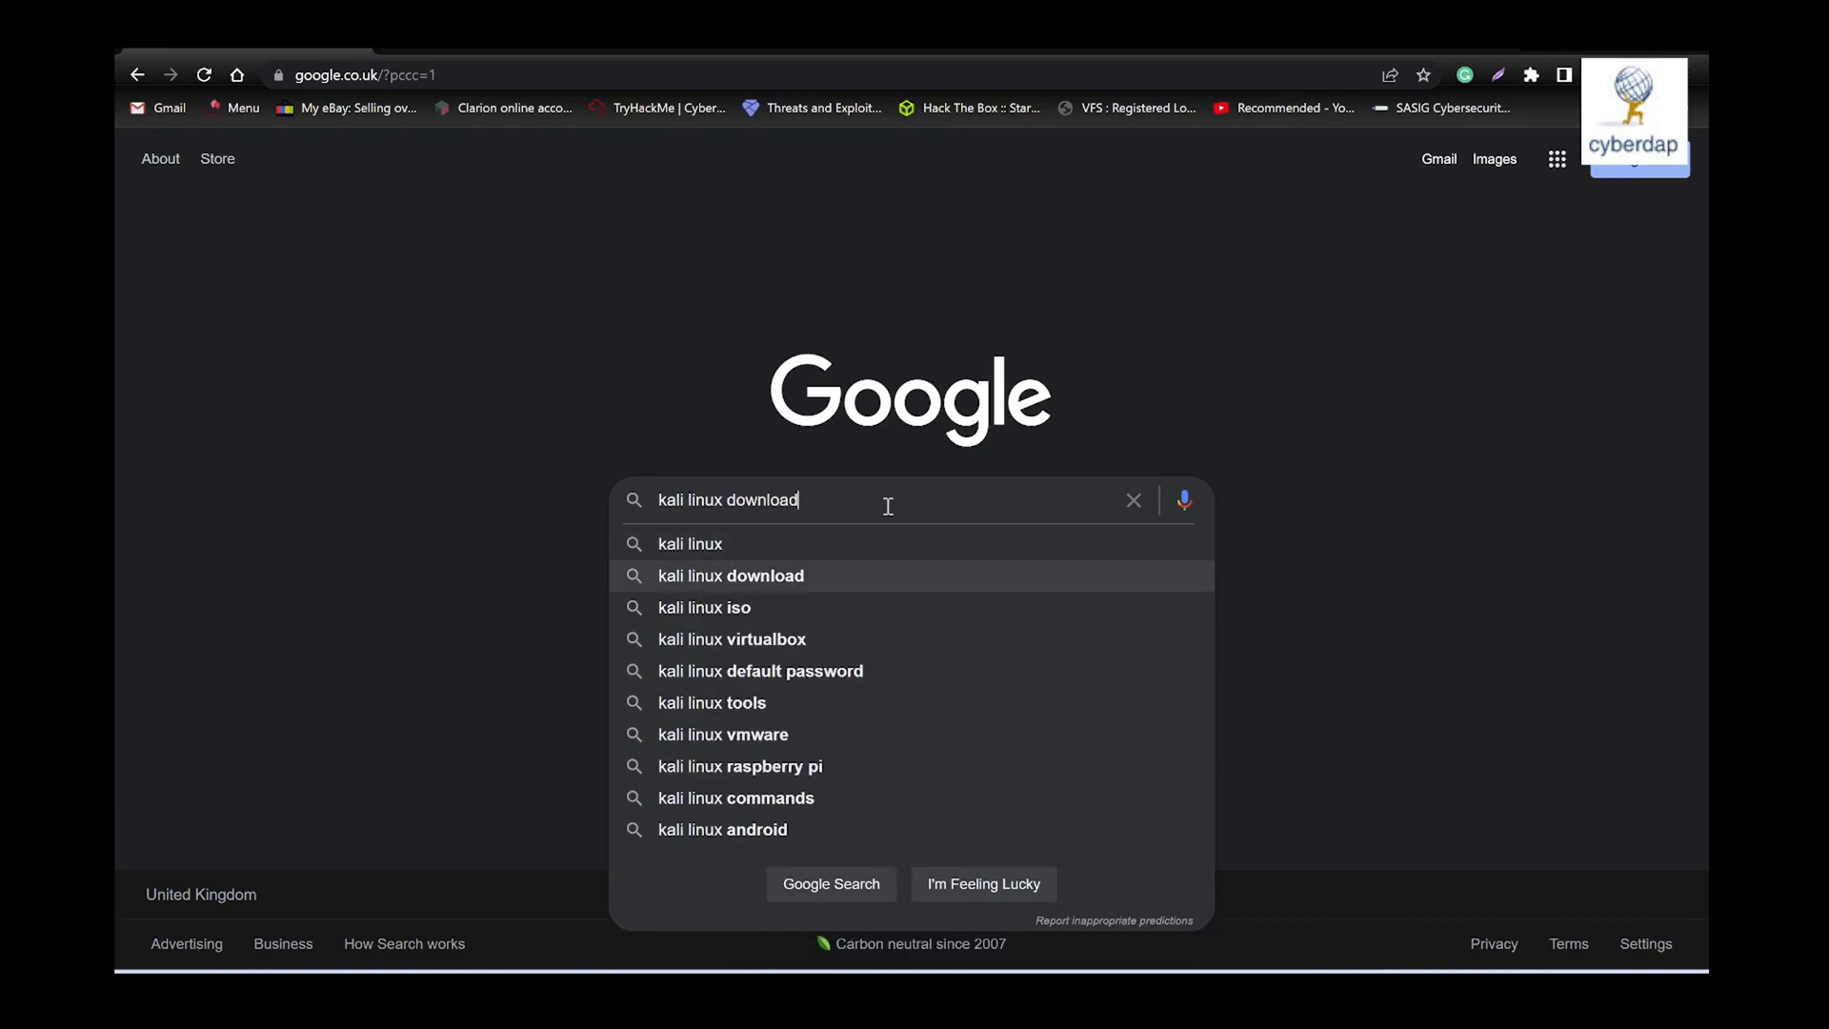
{"action": "key", "text": "Return"}
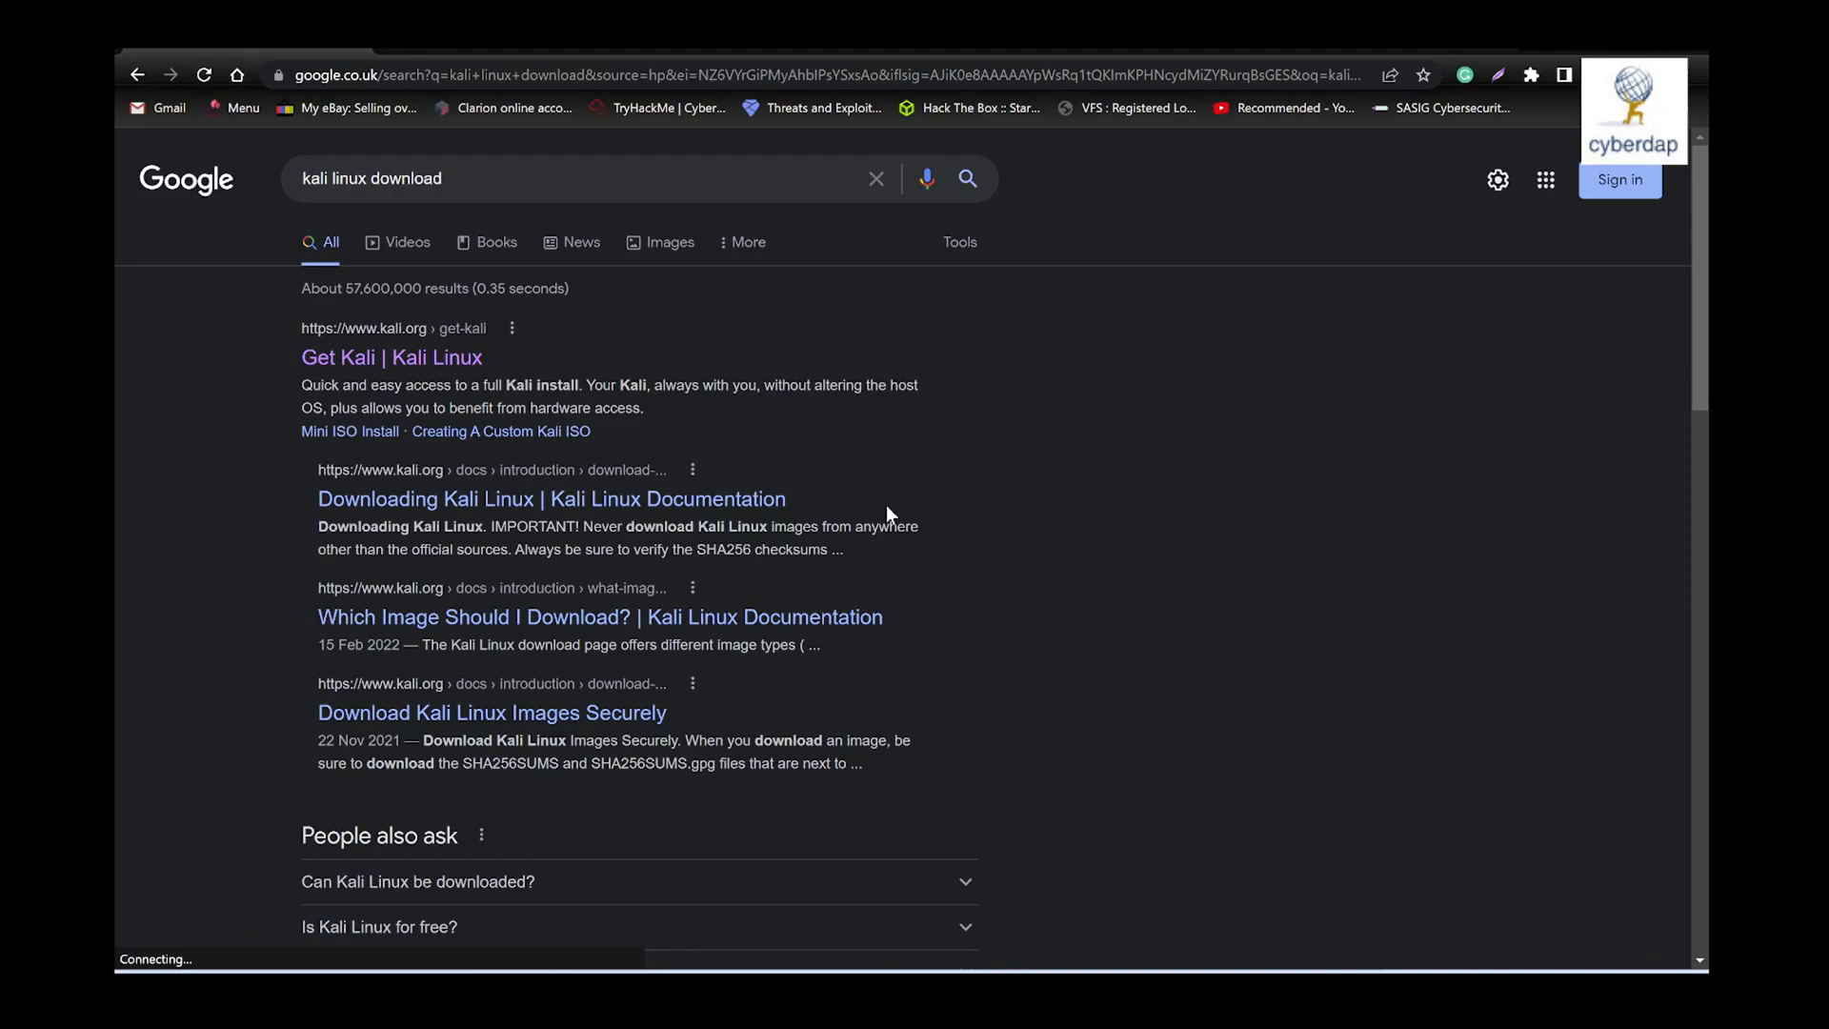
- Open the Get Kali result and go to the 64-bit images in its Virtual Machines section
{"action": "left_click", "coordinate": [344, 360]}
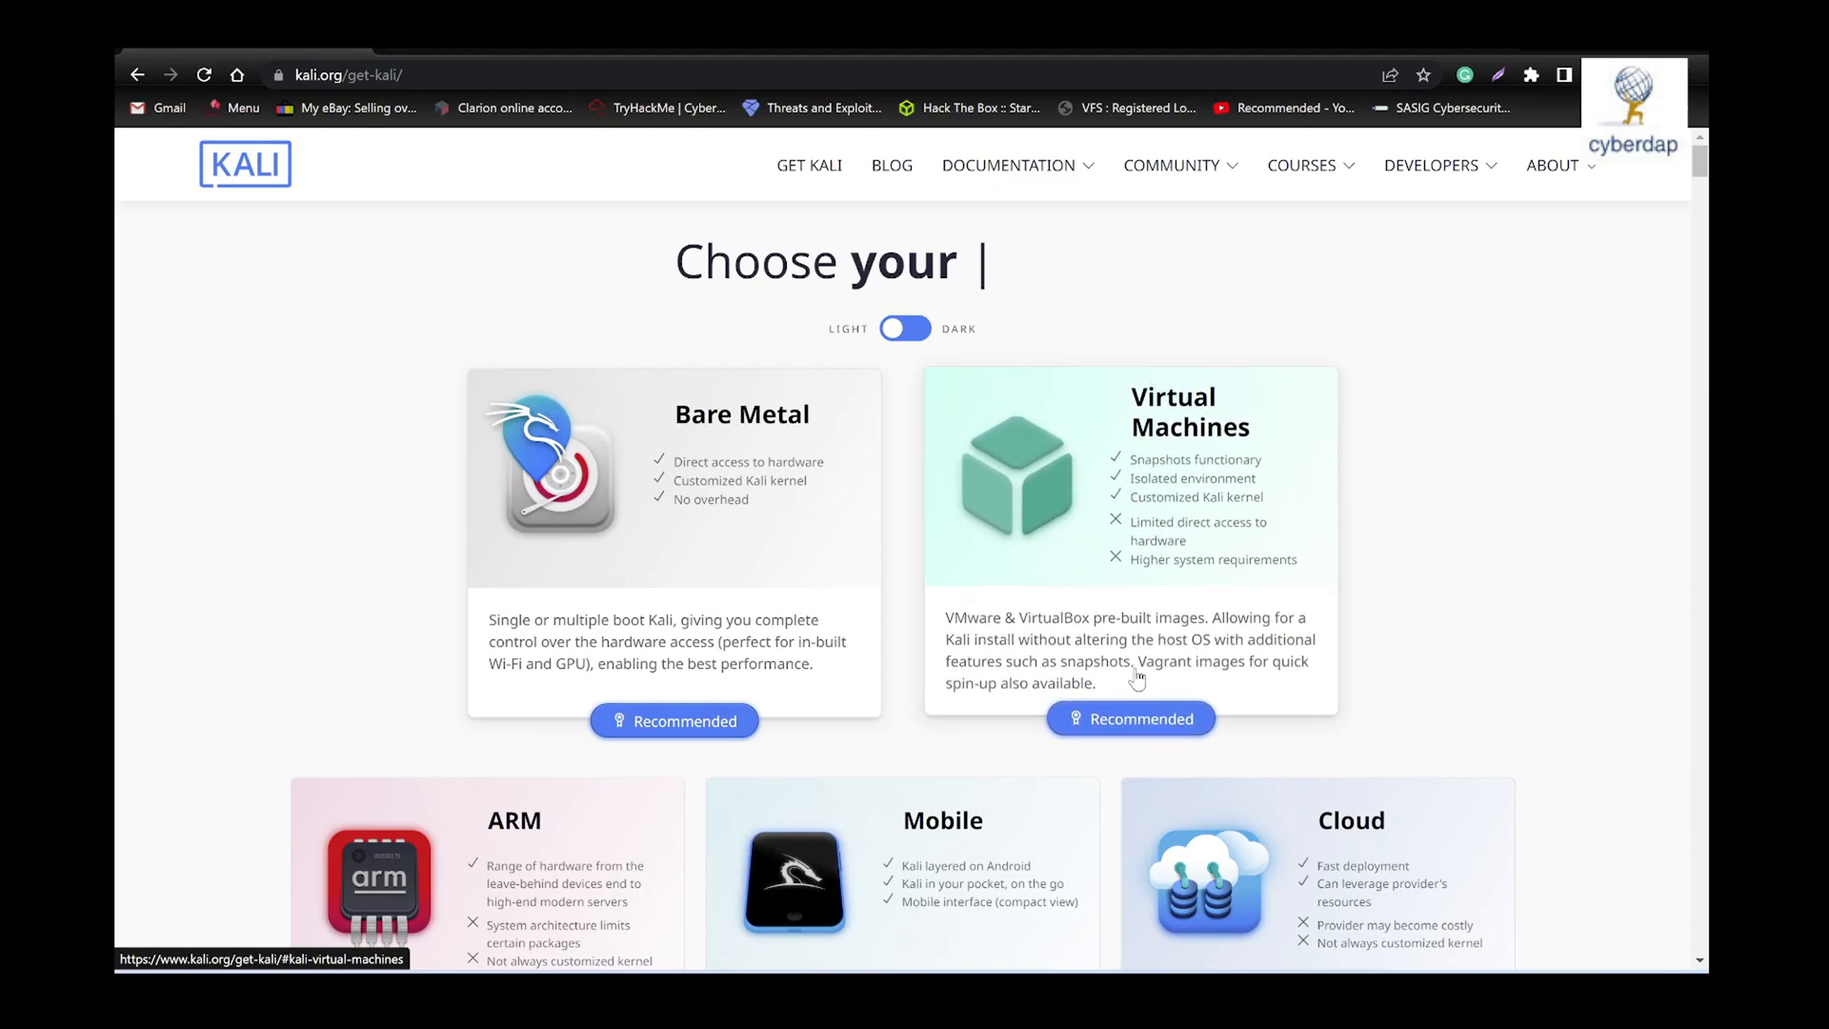
{"action": "left_click", "coordinate": [1119, 722]}
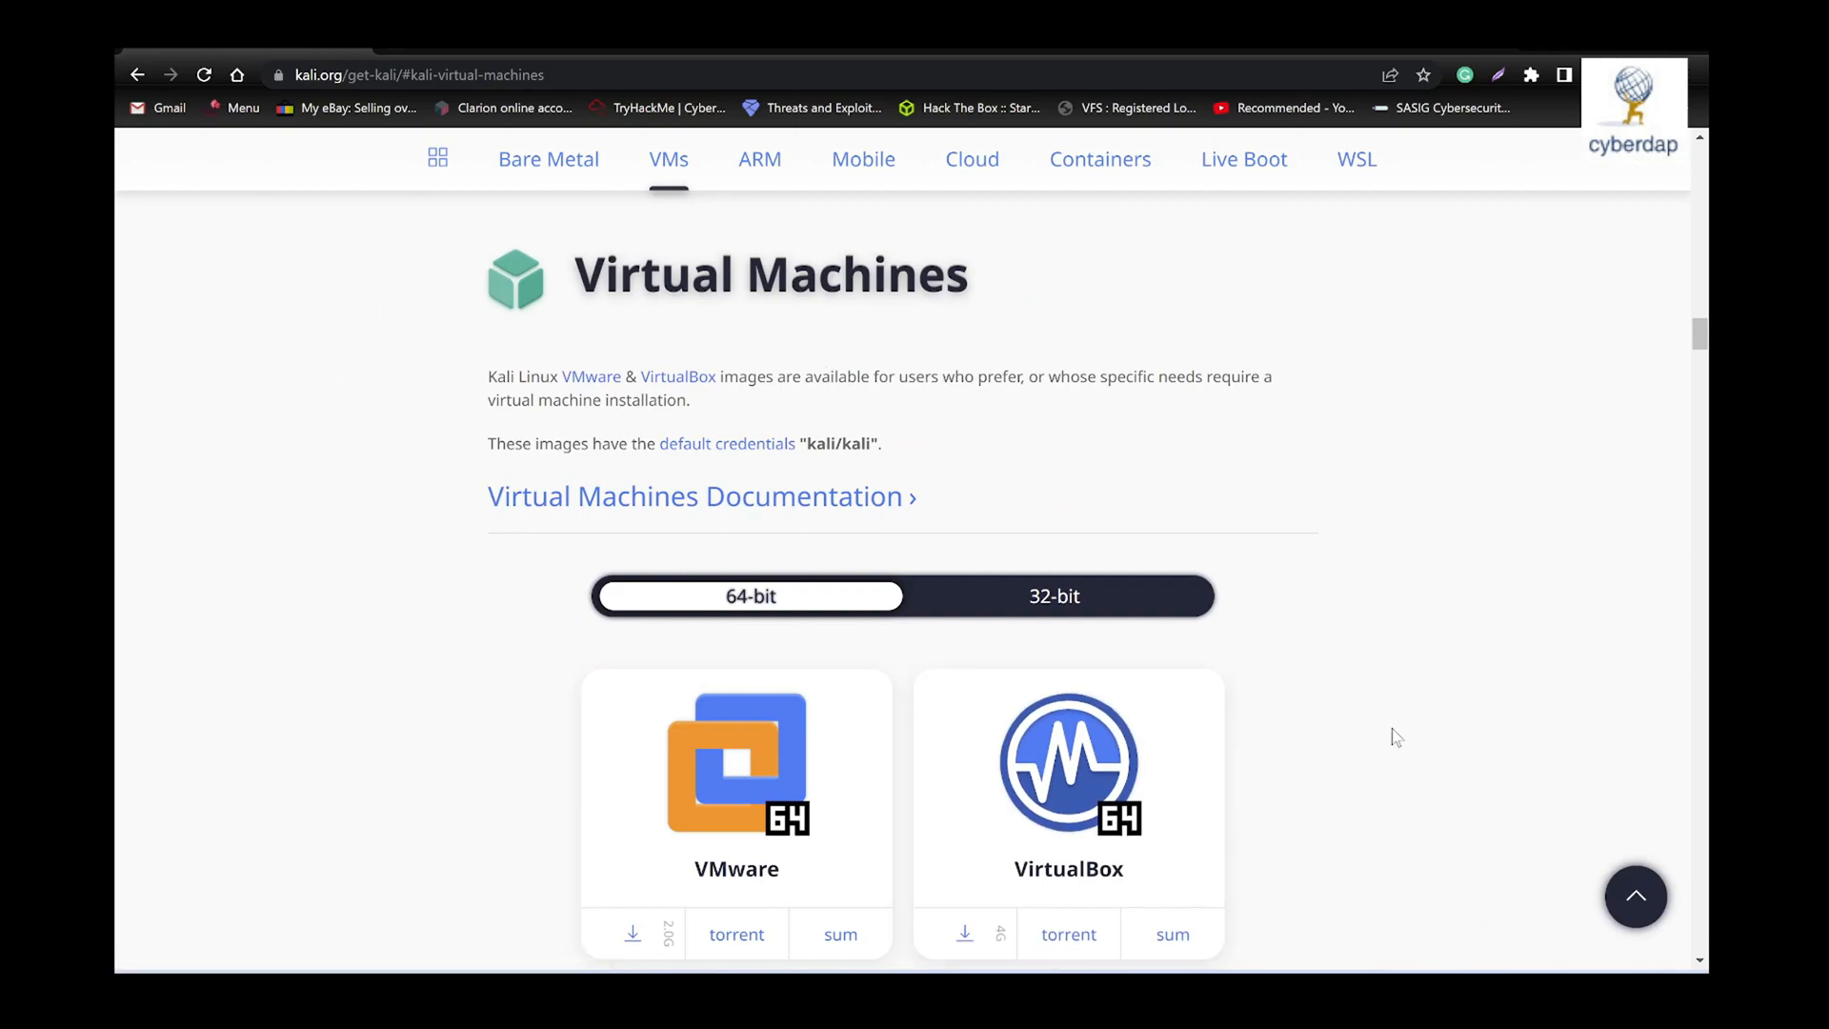
{"action": "scroll", "coordinate": [1395, 726], "scroll_direction": "down", "scroll_amount": 2}
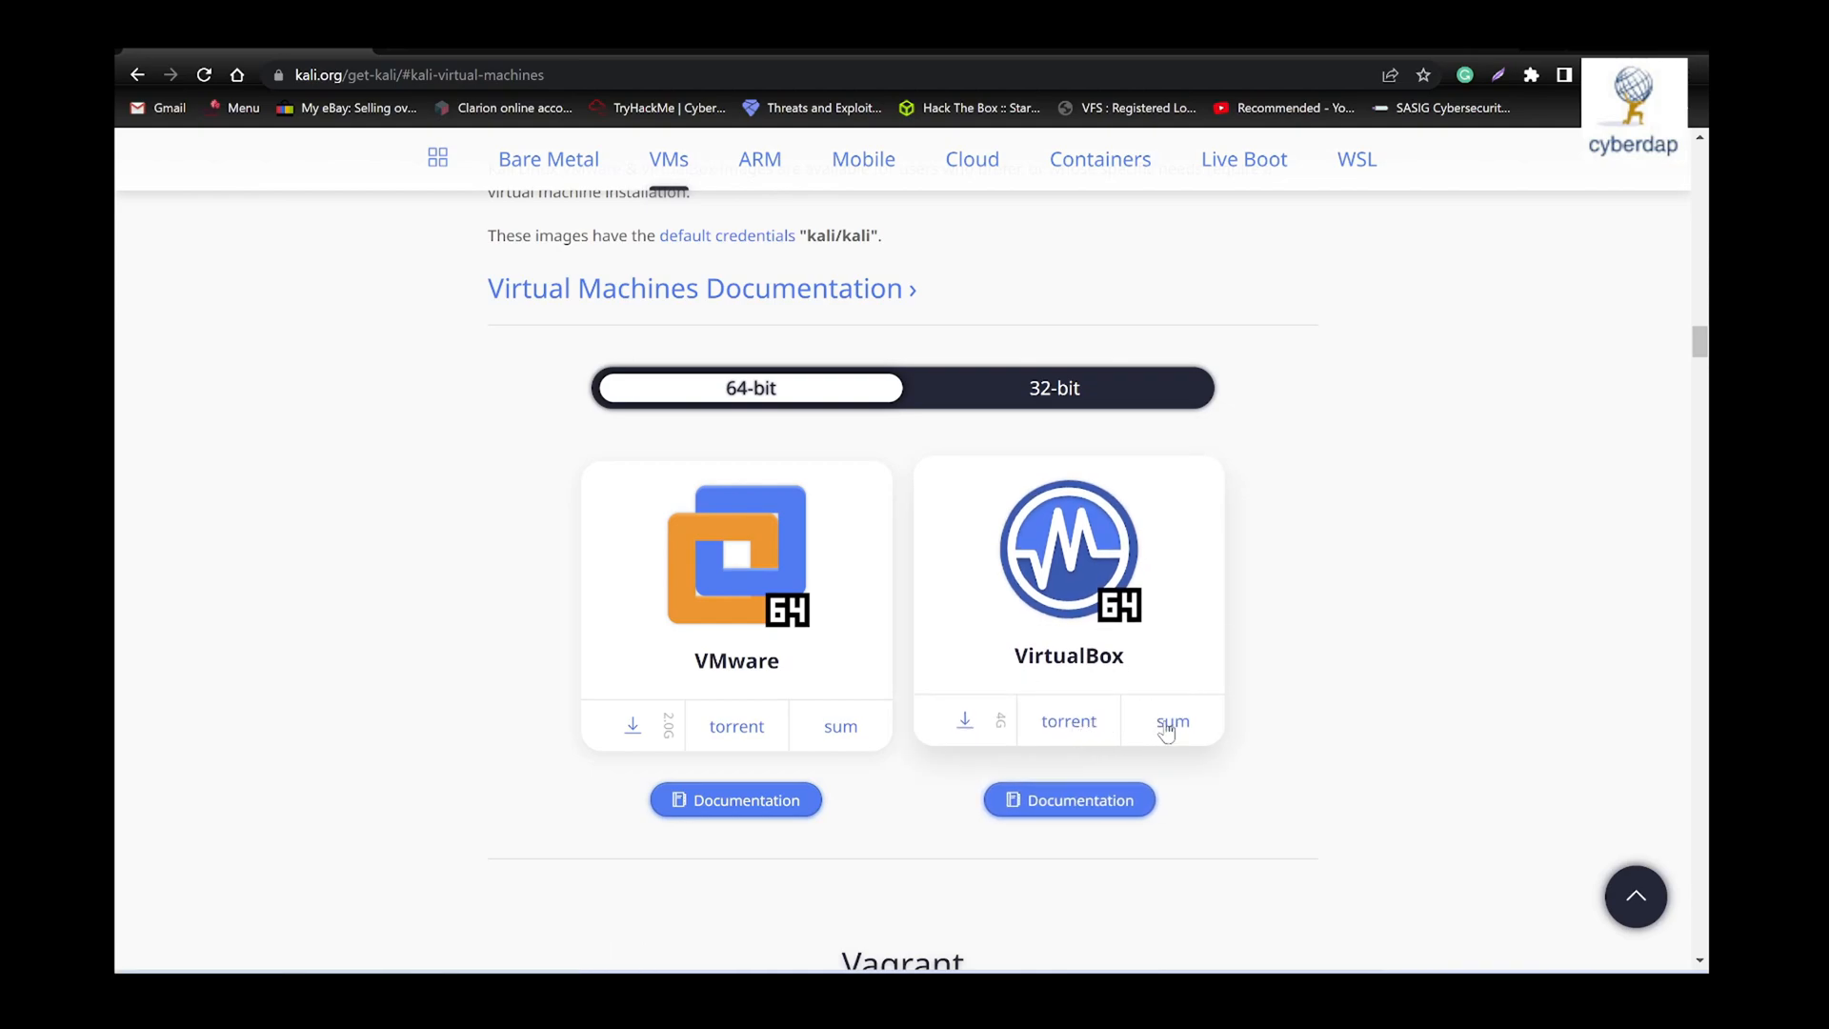
- Start downloading the 64-bit VirtualBox image, cancel that download and dismiss the downloads bar
{"action": "left_click", "coordinate": [965, 724]}
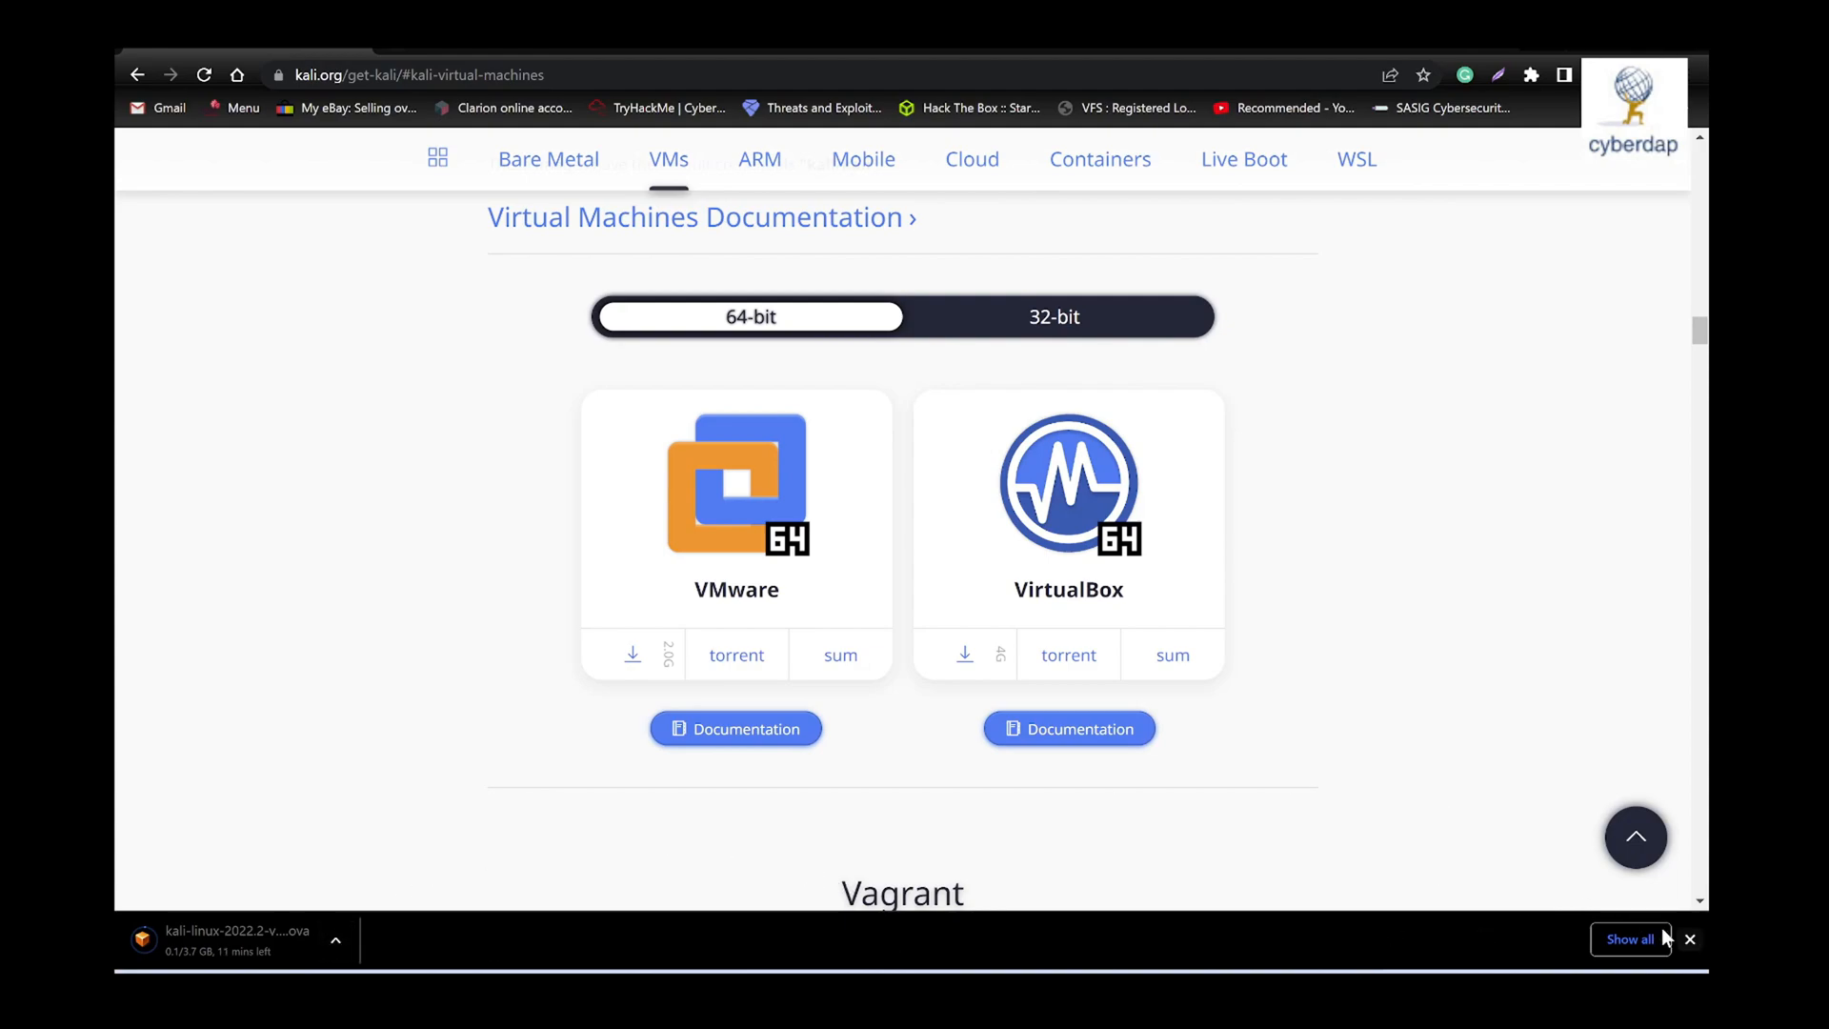
{"action": "left_click", "coordinate": [333, 937]}
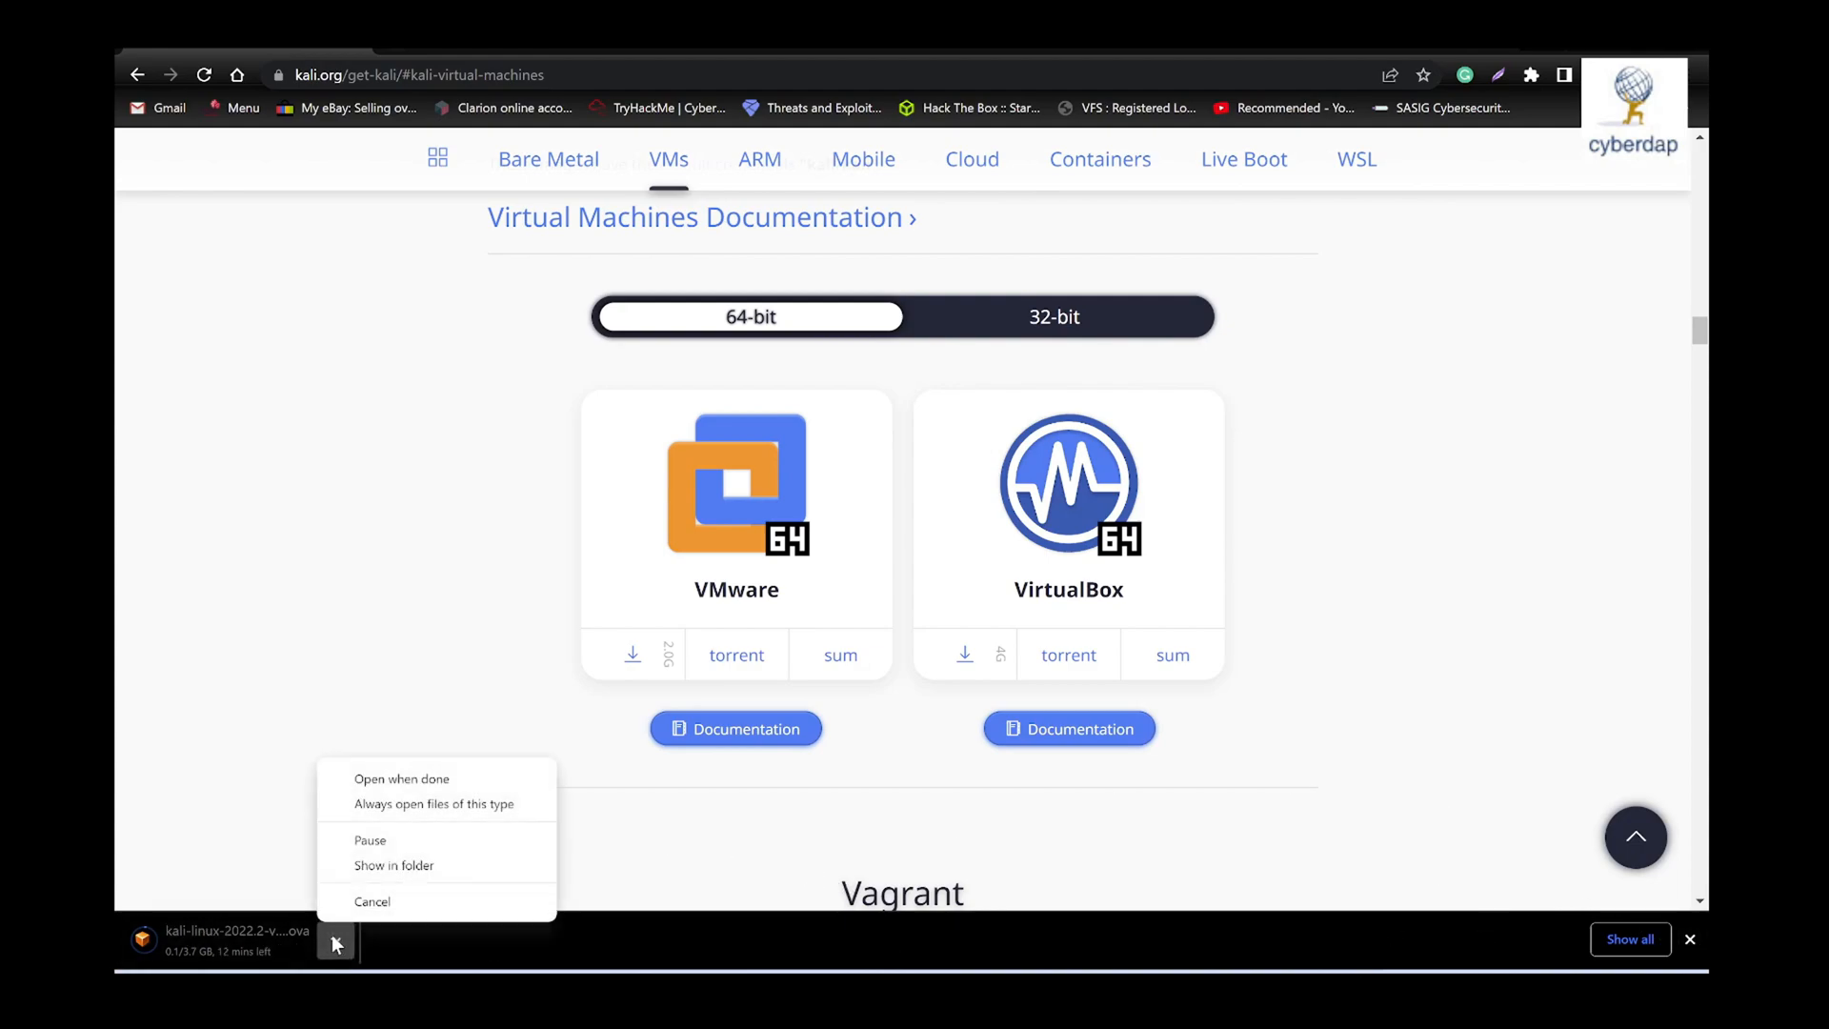
{"action": "left_click", "coordinate": [373, 901]}
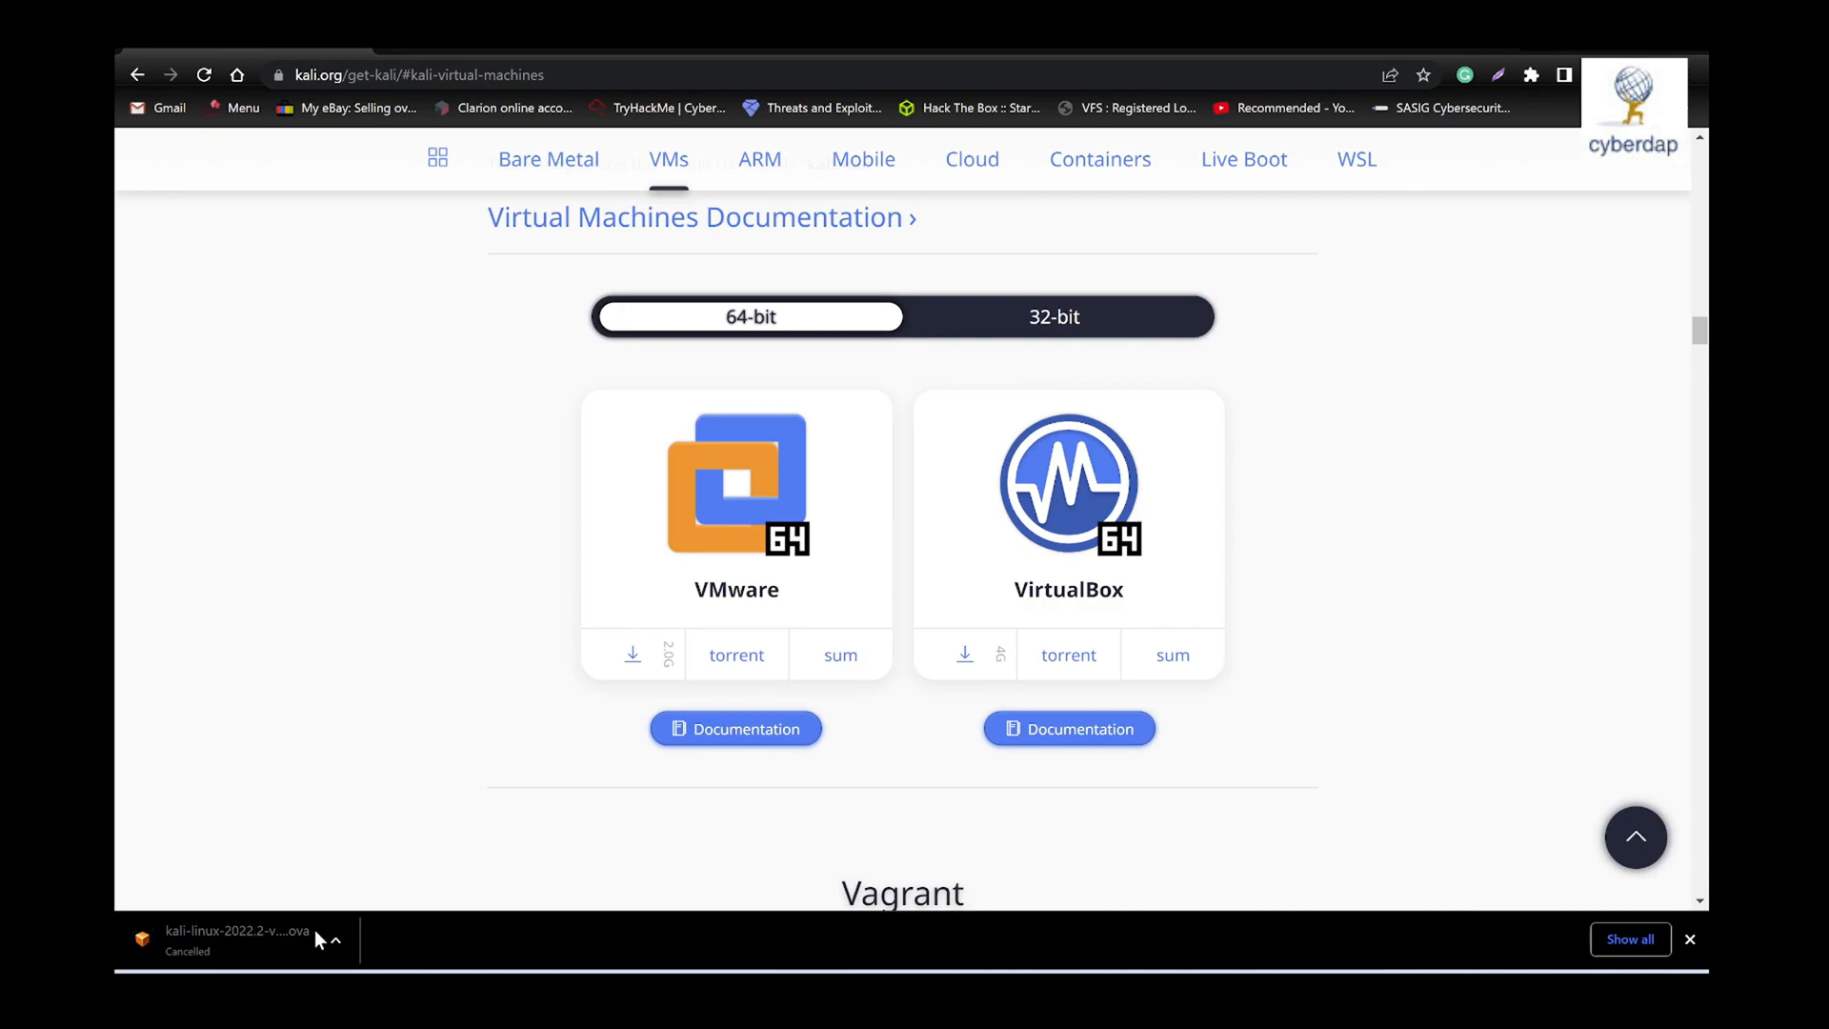
{"action": "left_click", "coordinate": [1690, 939]}
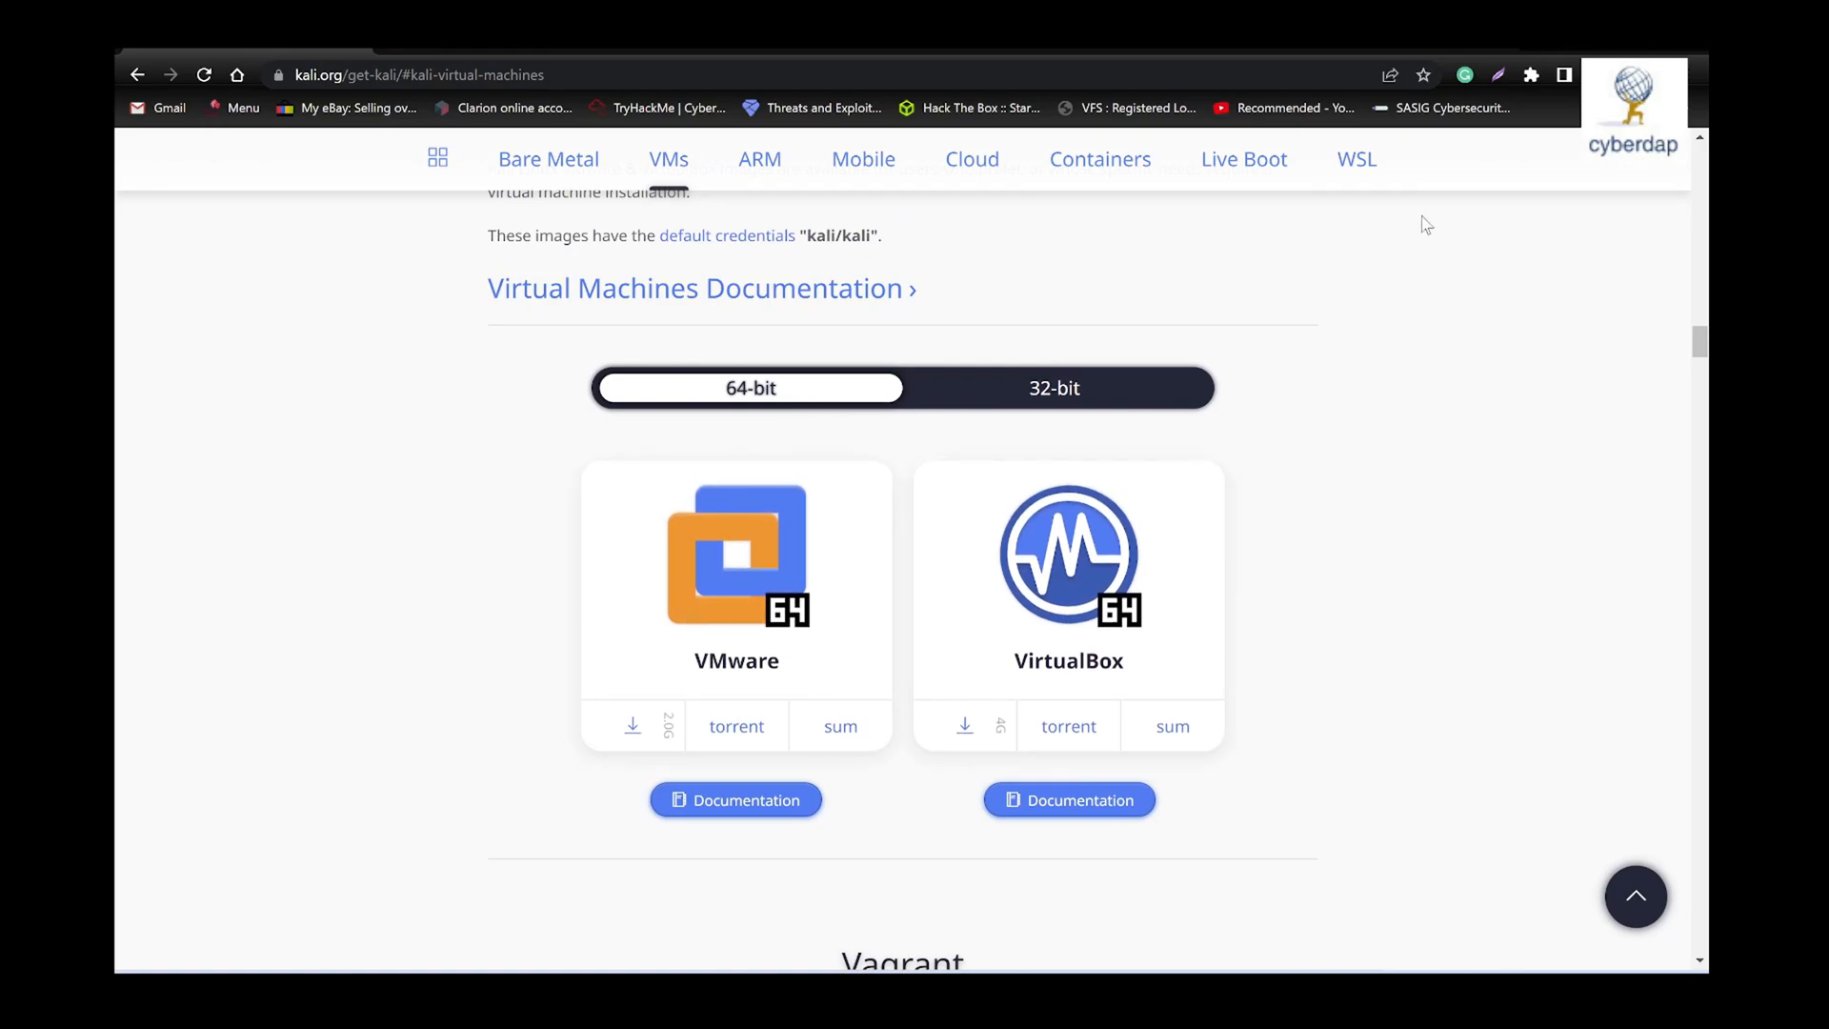
- Locate the kali-linux-2022.2-virtualbox-amd64 file in the Downloads folder using File Explorer, and minimize the window
{"action": "key", "text": "super+e"}
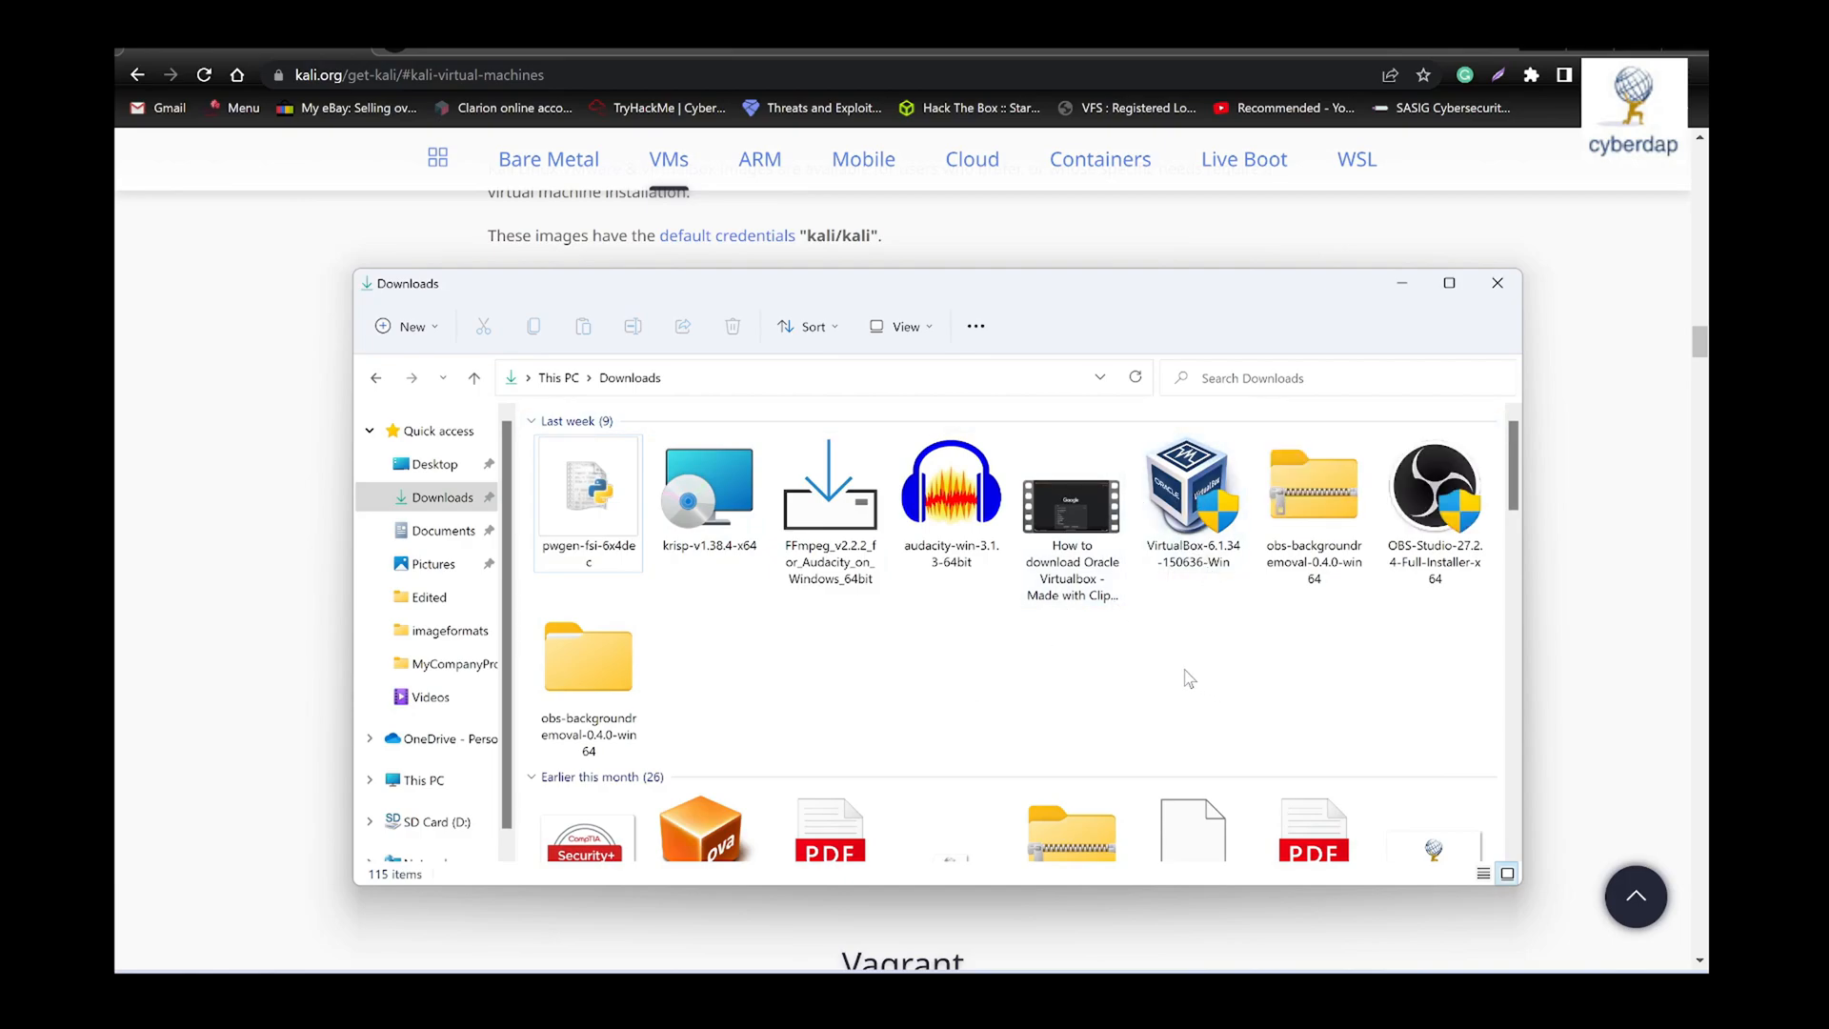
{"action": "scroll", "coordinate": [1191, 676], "scroll_direction": "down", "scroll_amount": 3}
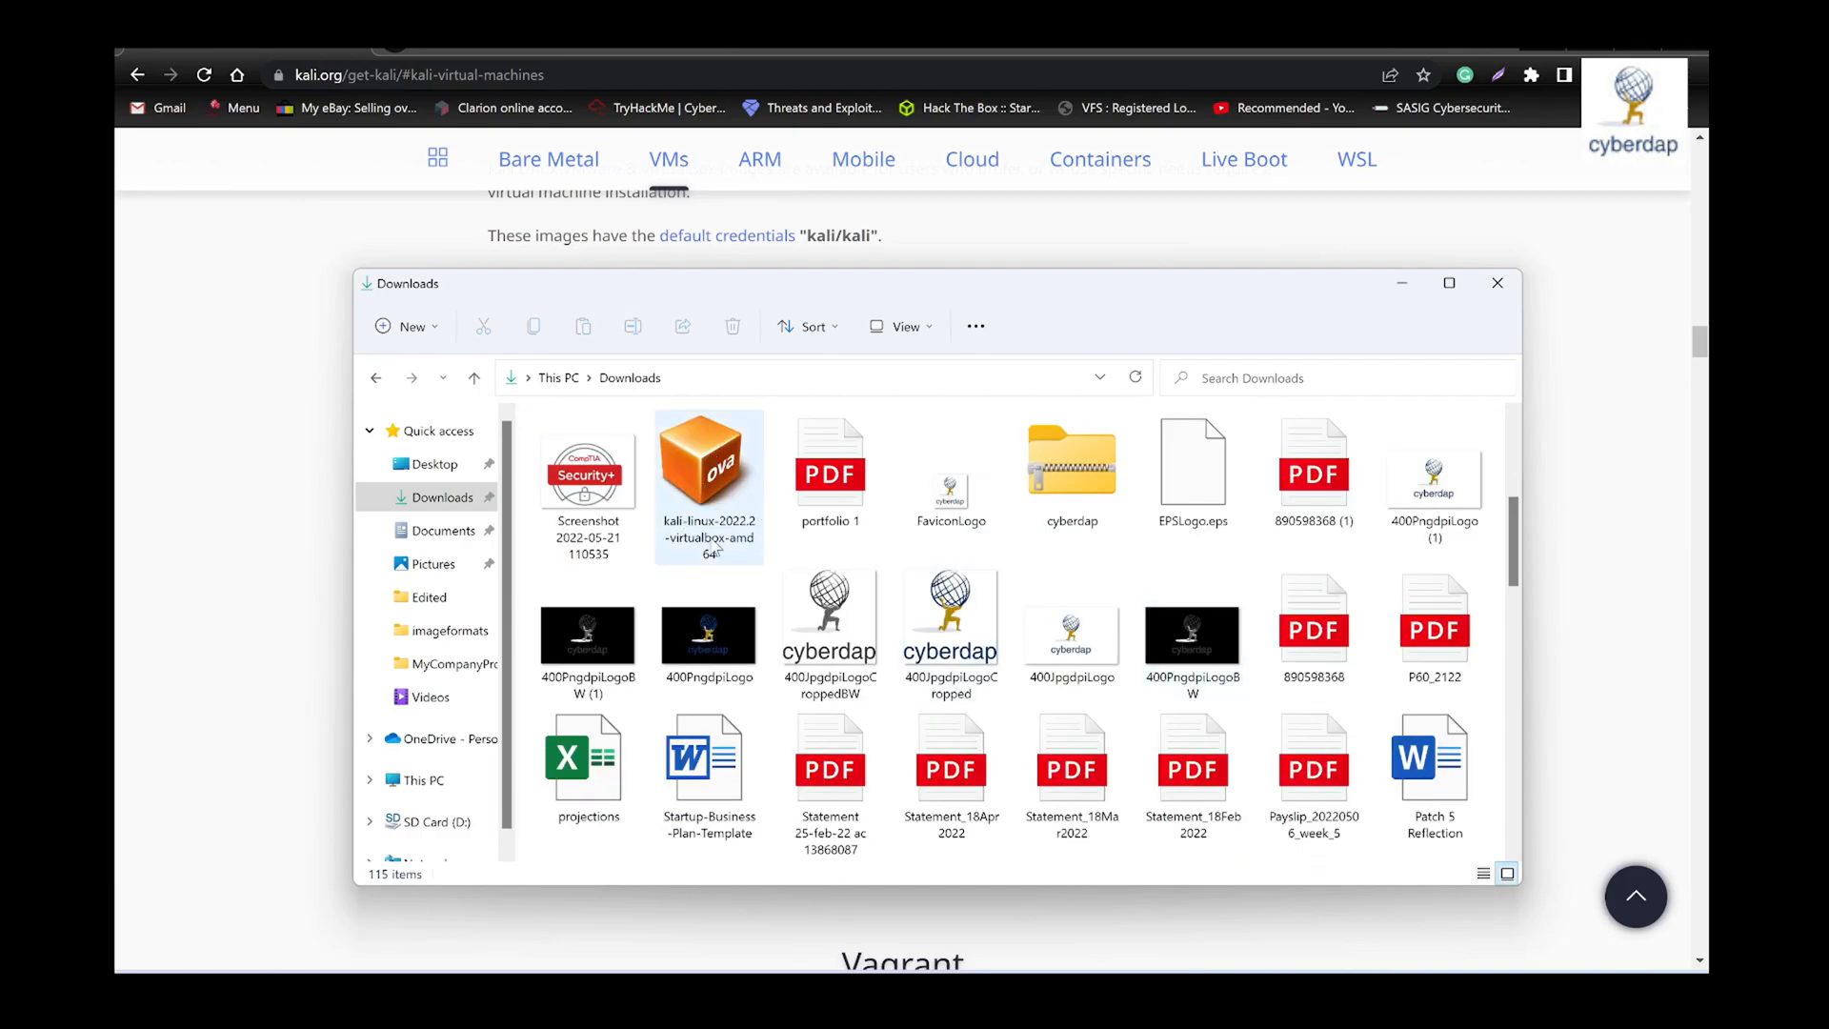
{"action": "scroll", "coordinate": [680, 560], "scroll_direction": "up", "scroll_amount": 2}
{"action": "left_click", "coordinate": [696, 678]}
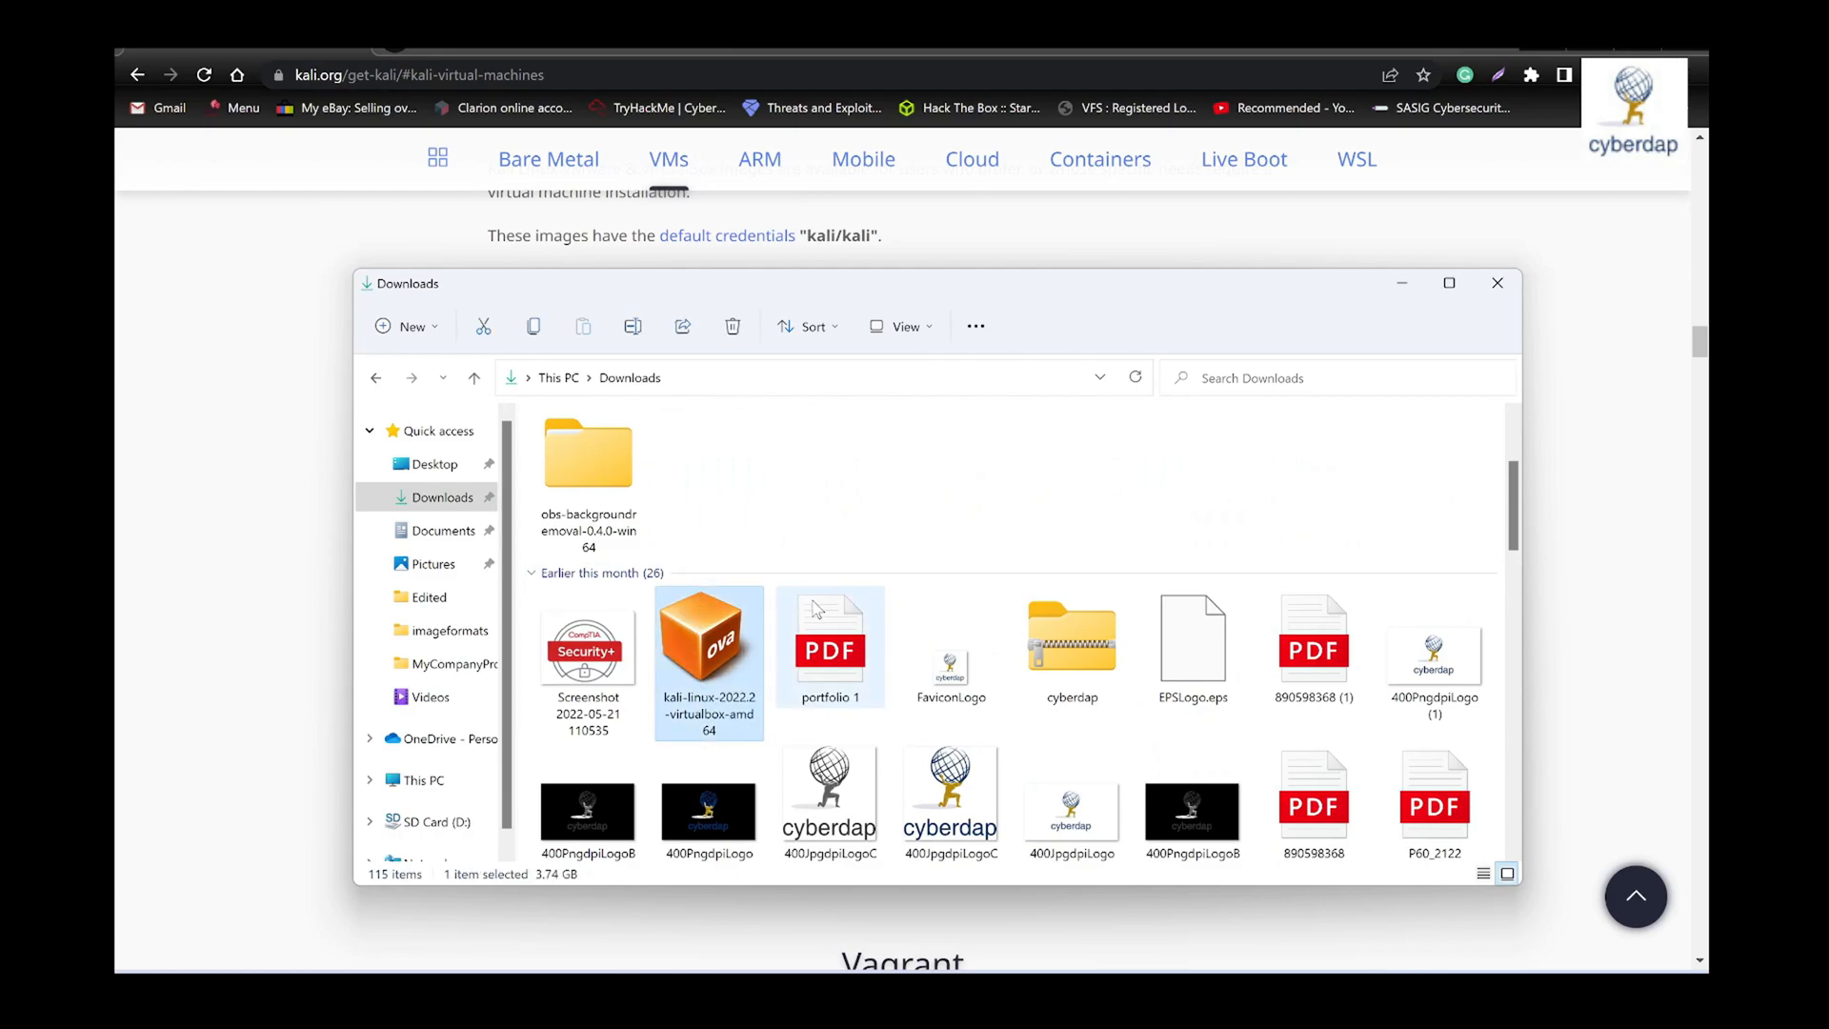
{"action": "scroll", "coordinate": [772, 722], "scroll_direction": "up", "scroll_amount": 2}
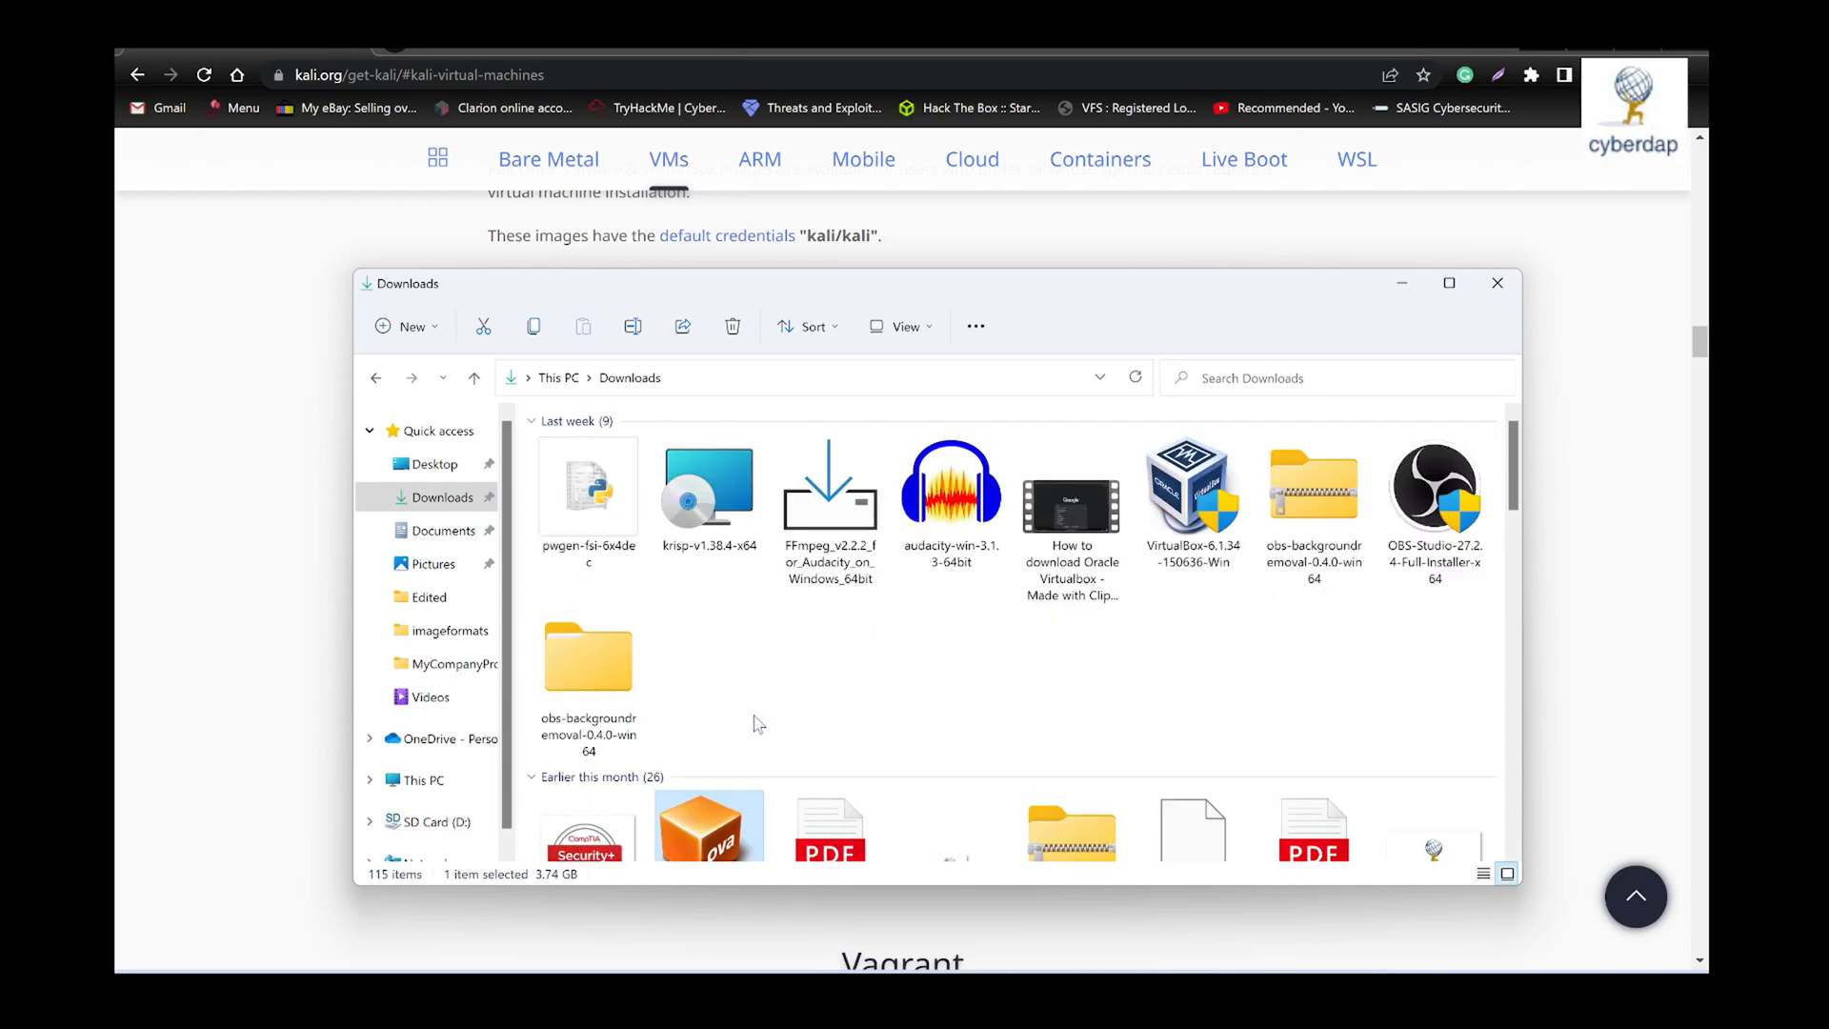
{"action": "scroll", "coordinate": [758, 724], "scroll_direction": "down", "scroll_amount": 2}
{"action": "scroll", "coordinate": [771, 705], "scroll_direction": "up", "scroll_amount": 2}
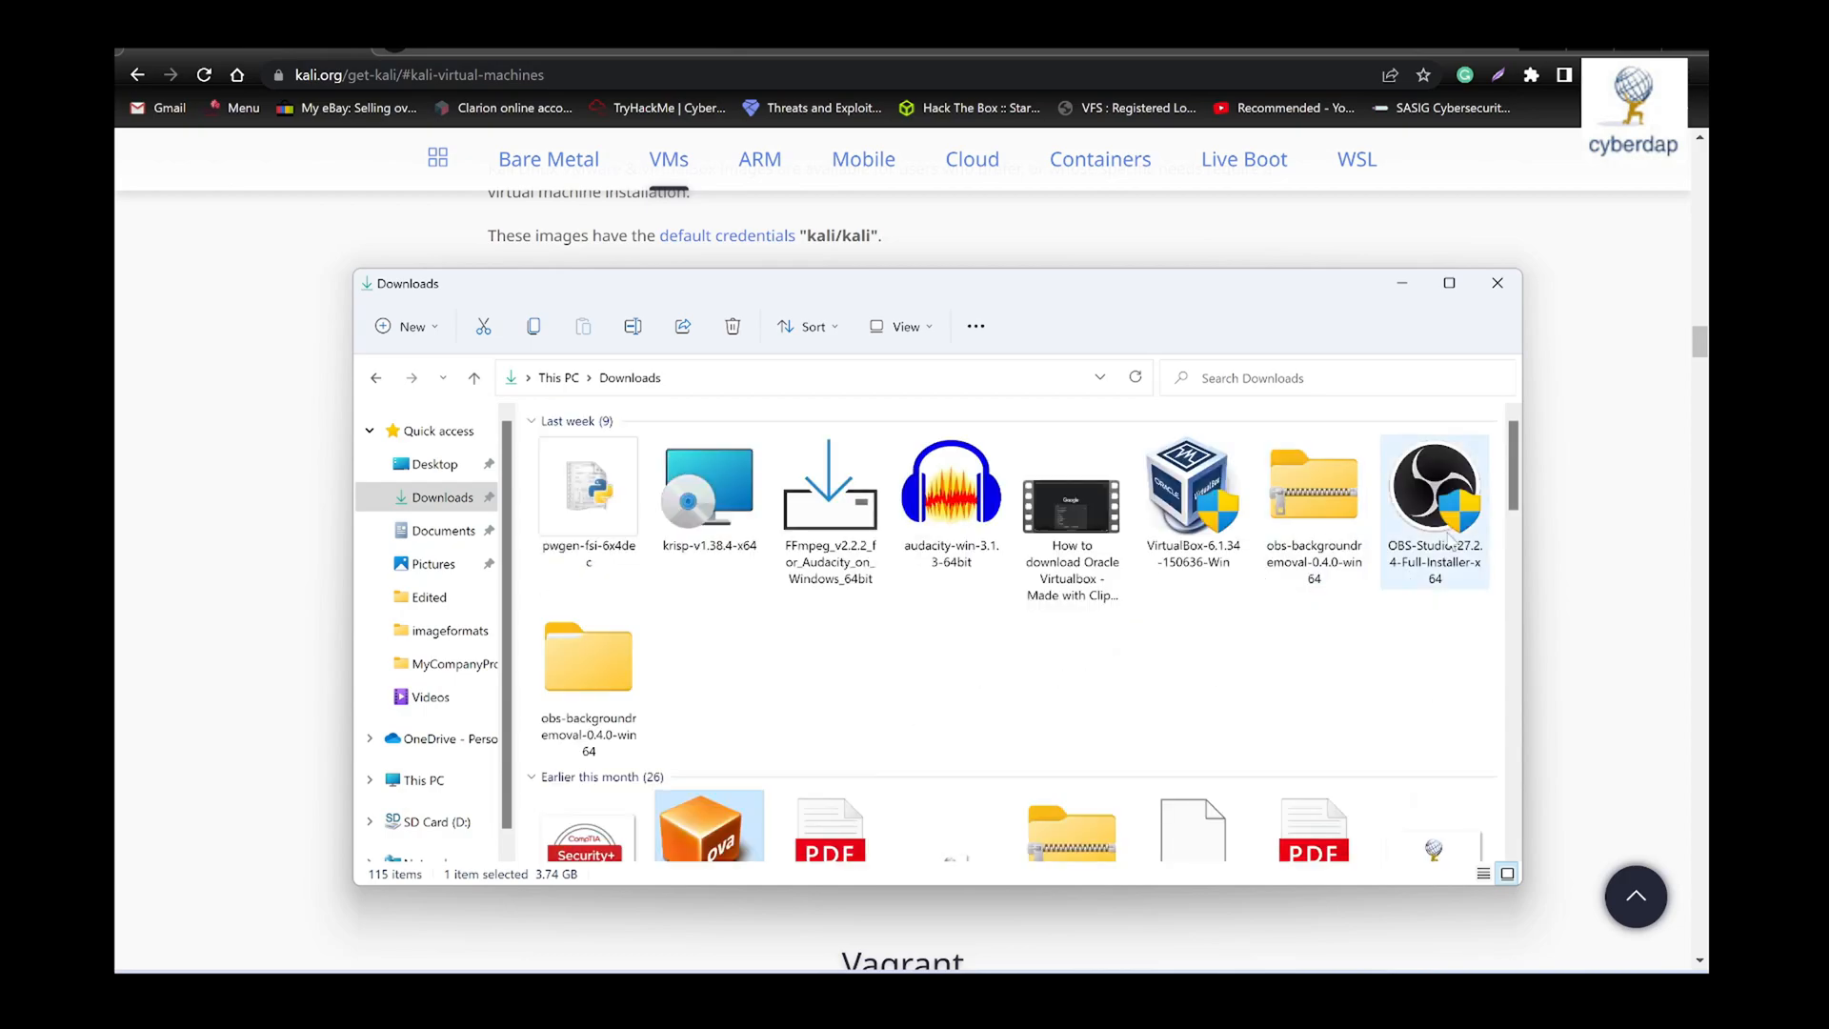
{"action": "left_click", "coordinate": [1403, 285]}
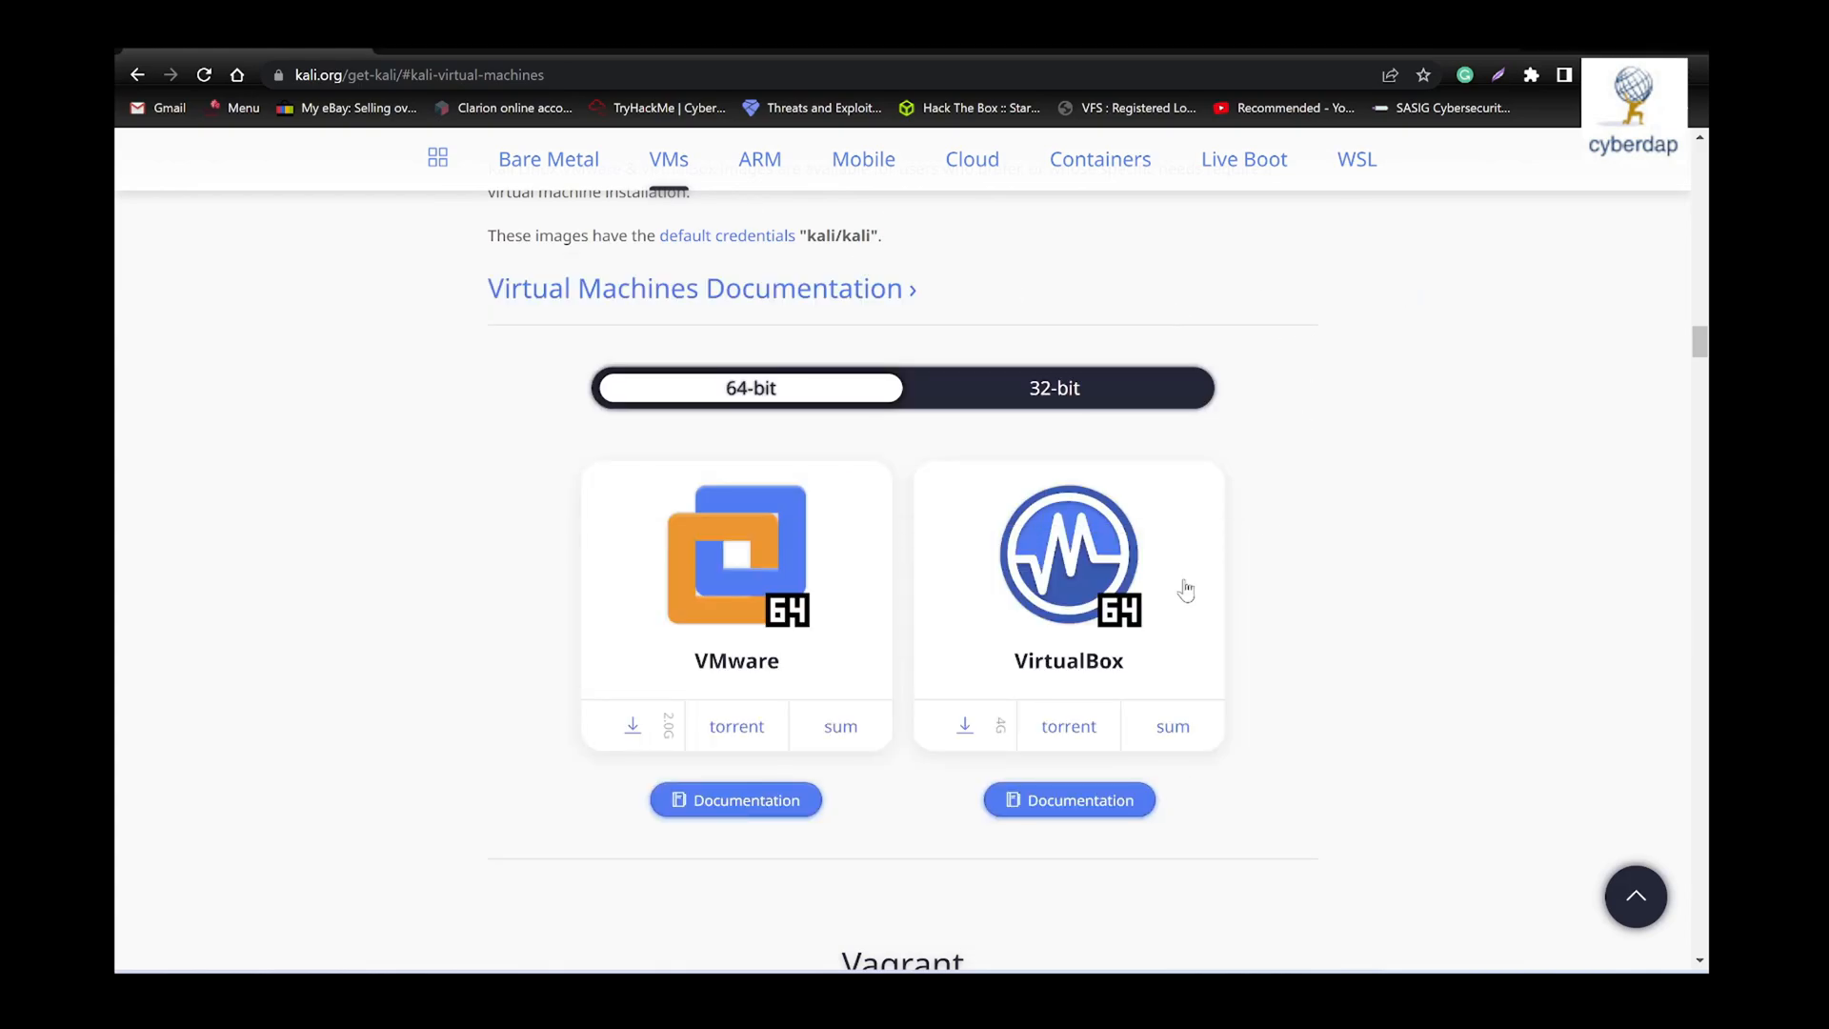
- Switch to Oracle VM VirtualBox Manager and start importing an appliance
{"action": "key", "text": "alt+Tab"}
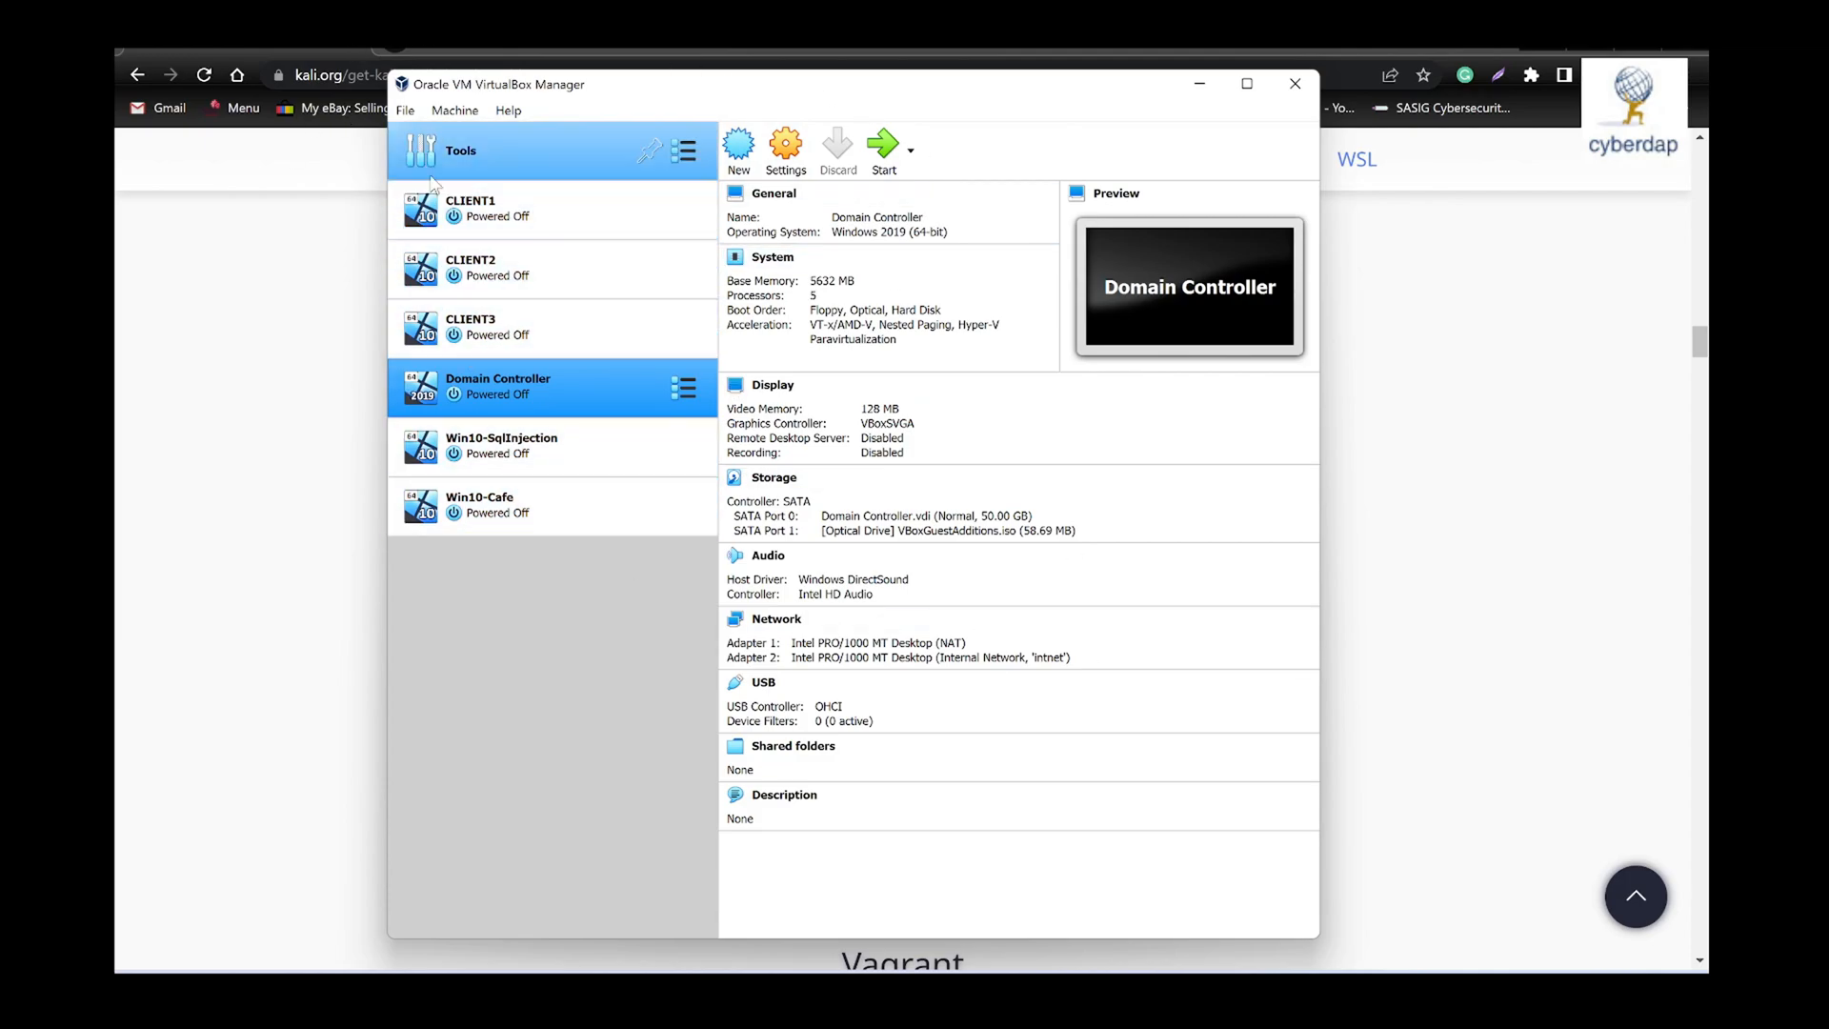
{"action": "left_click", "coordinate": [406, 111]}
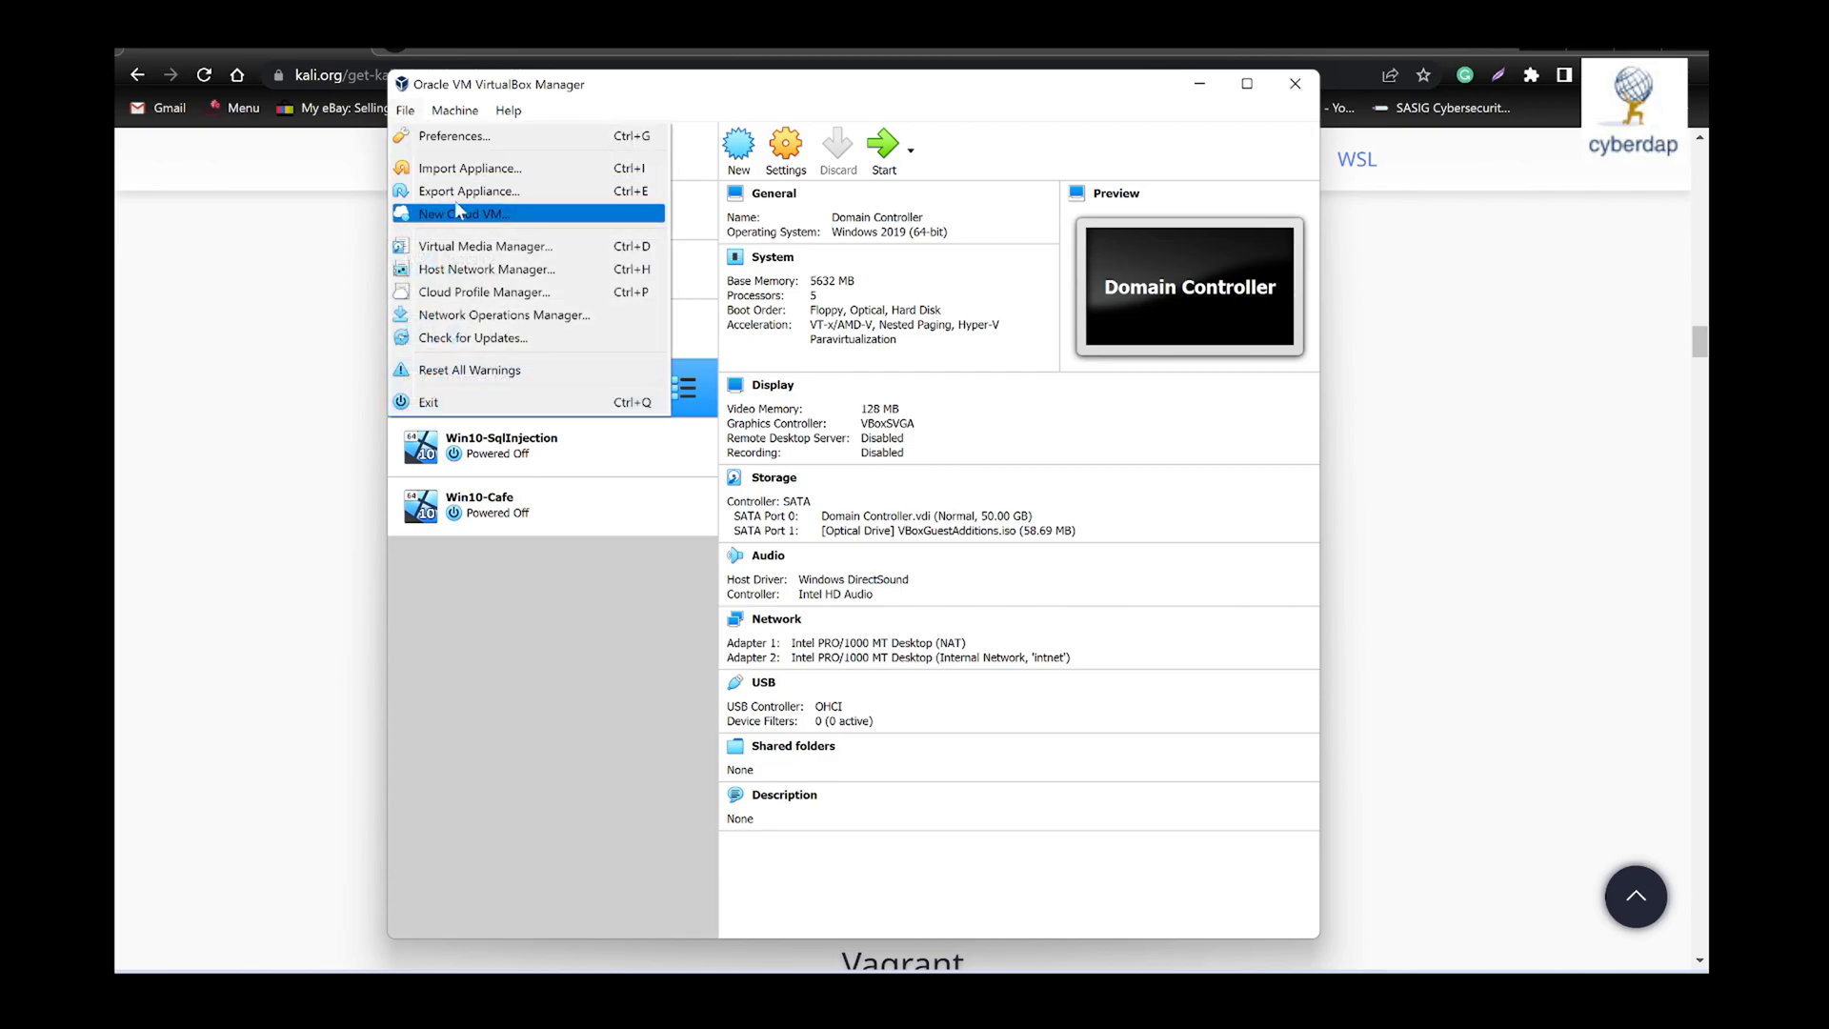
{"action": "left_click", "coordinate": [504, 171]}
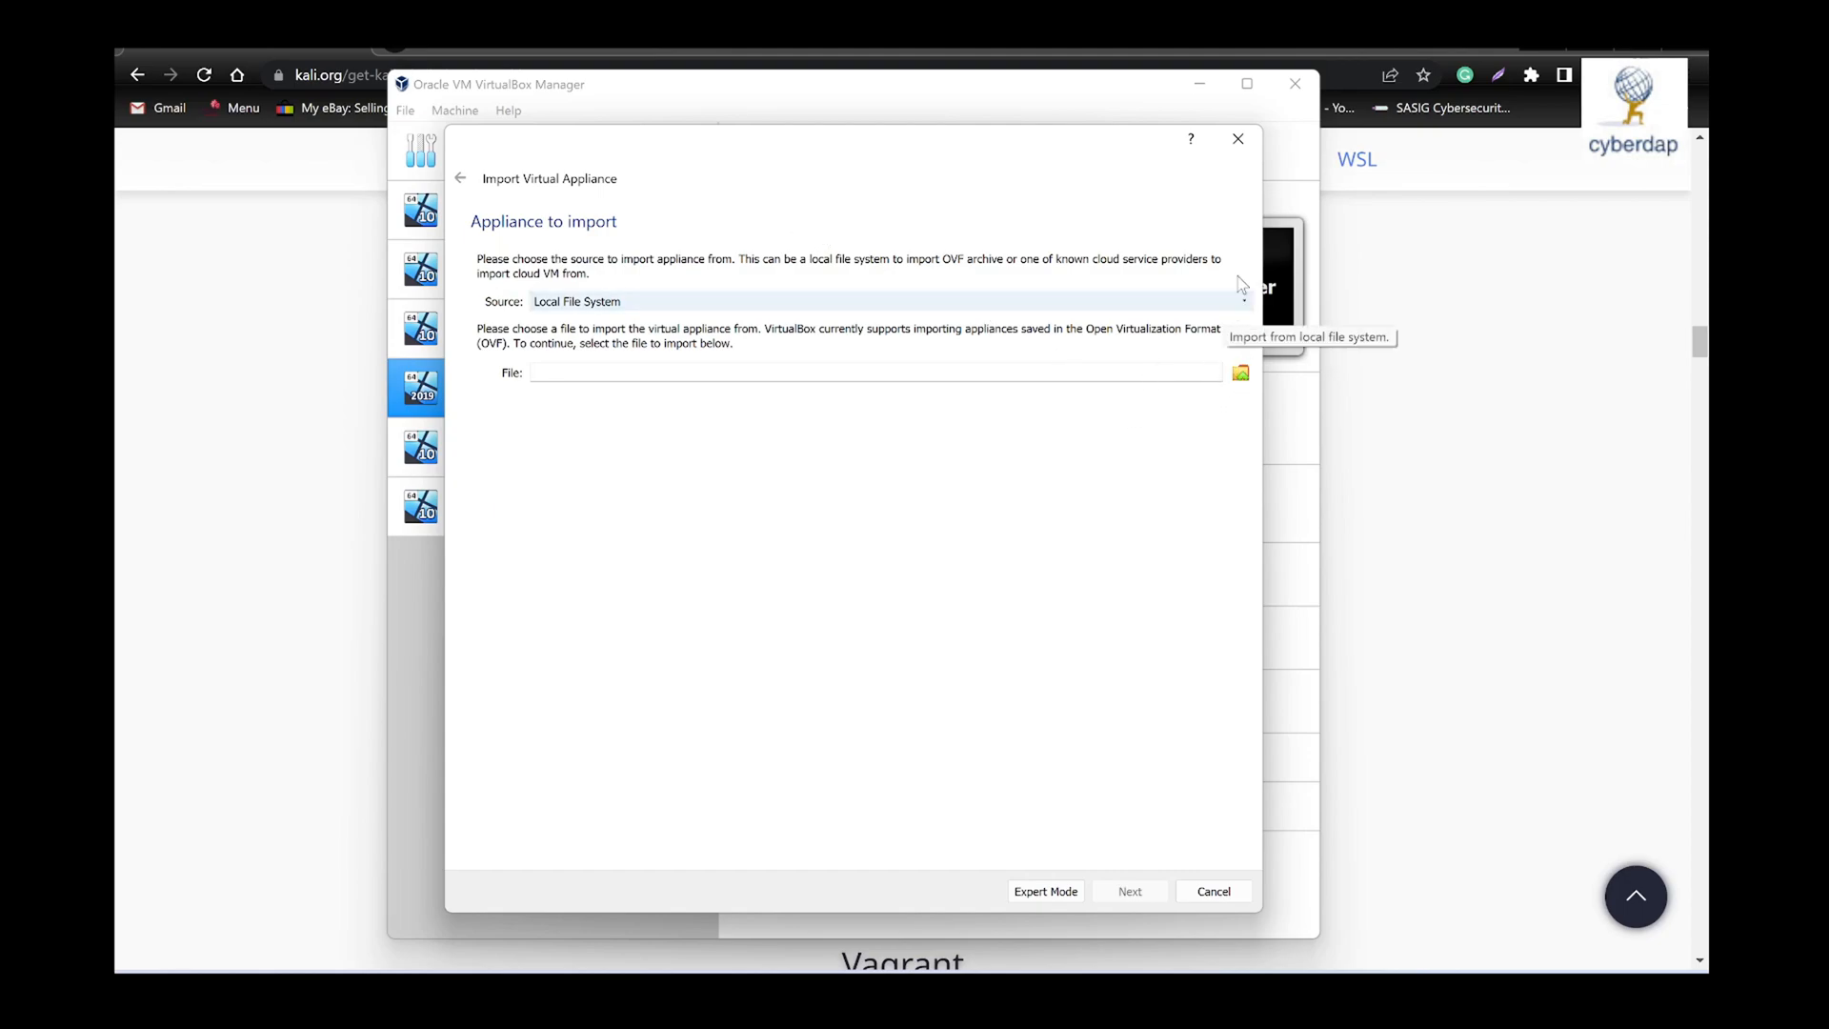
- Choose kali-linux-2022.2-virtualbox-amd64.ova from Downloads as the file to import and continue to the appliance settings
{"action": "left_click", "coordinate": [1241, 374]}
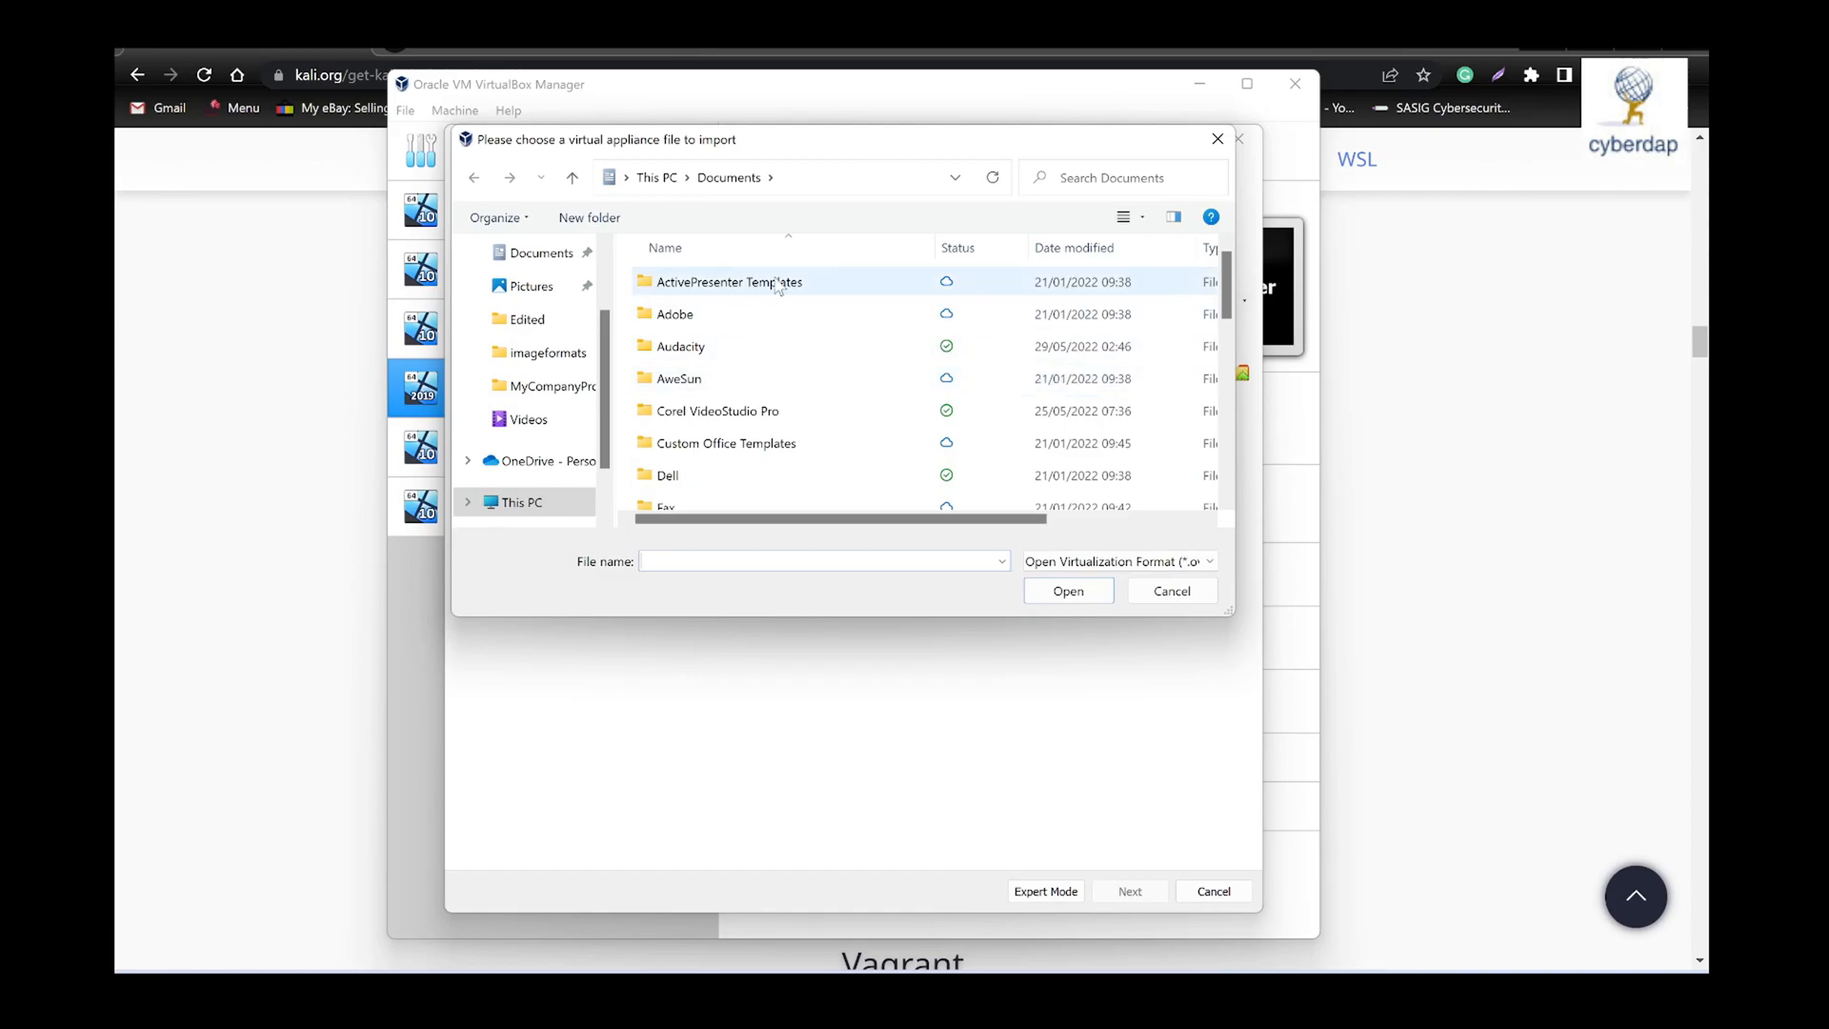
{"action": "scroll", "coordinate": [545, 419], "scroll_direction": "down", "scroll_amount": 1}
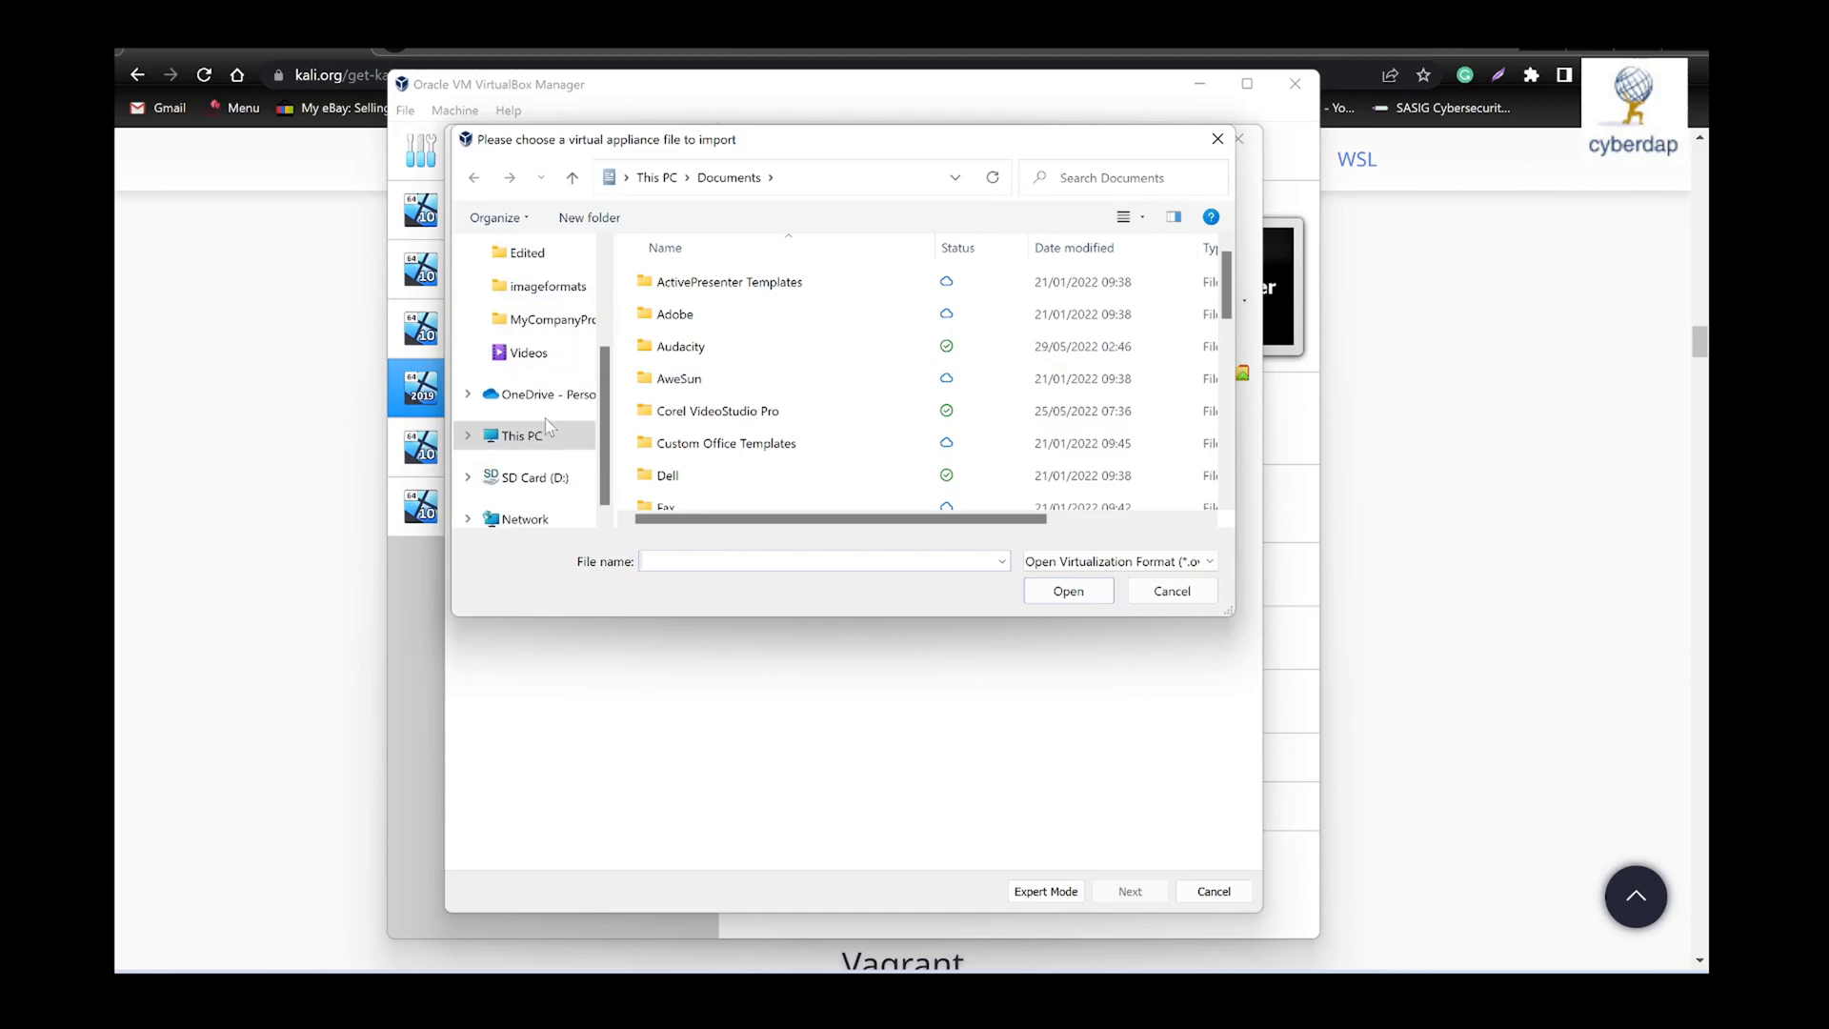
{"action": "scroll", "coordinate": [538, 458], "scroll_direction": "up", "scroll_amount": 4}
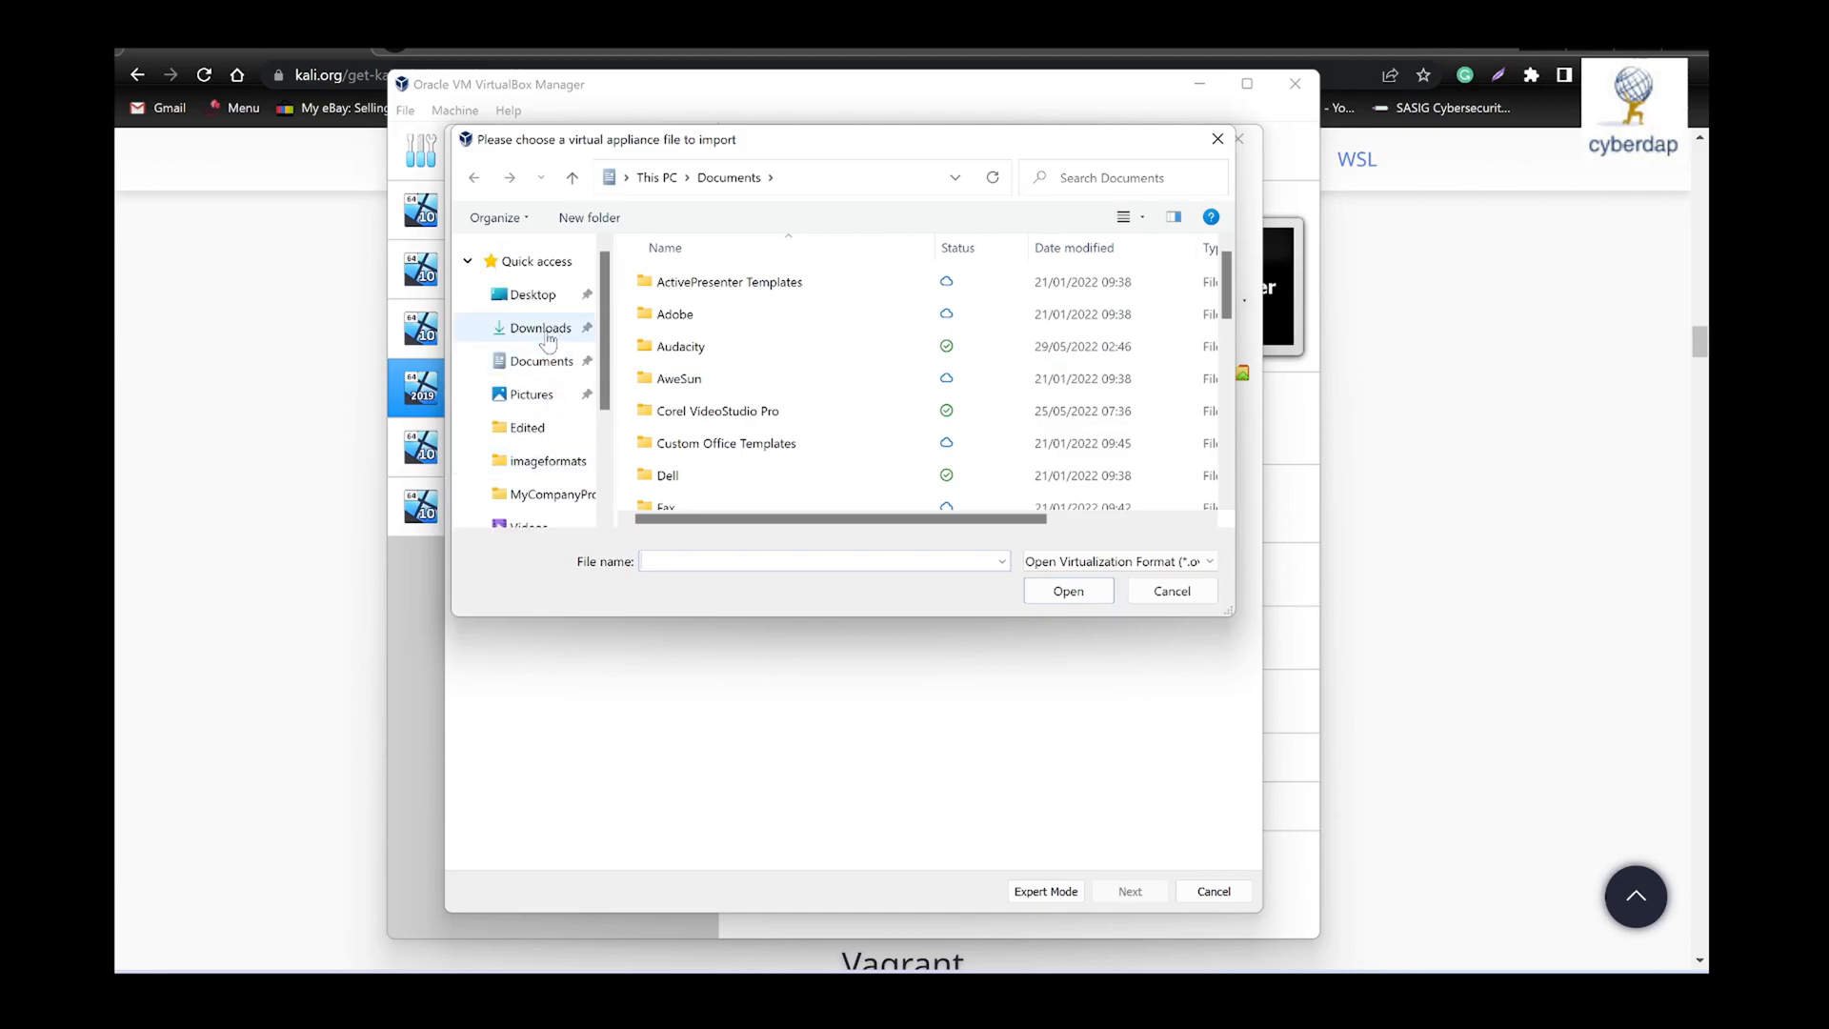
{"action": "left_click", "coordinate": [543, 329]}
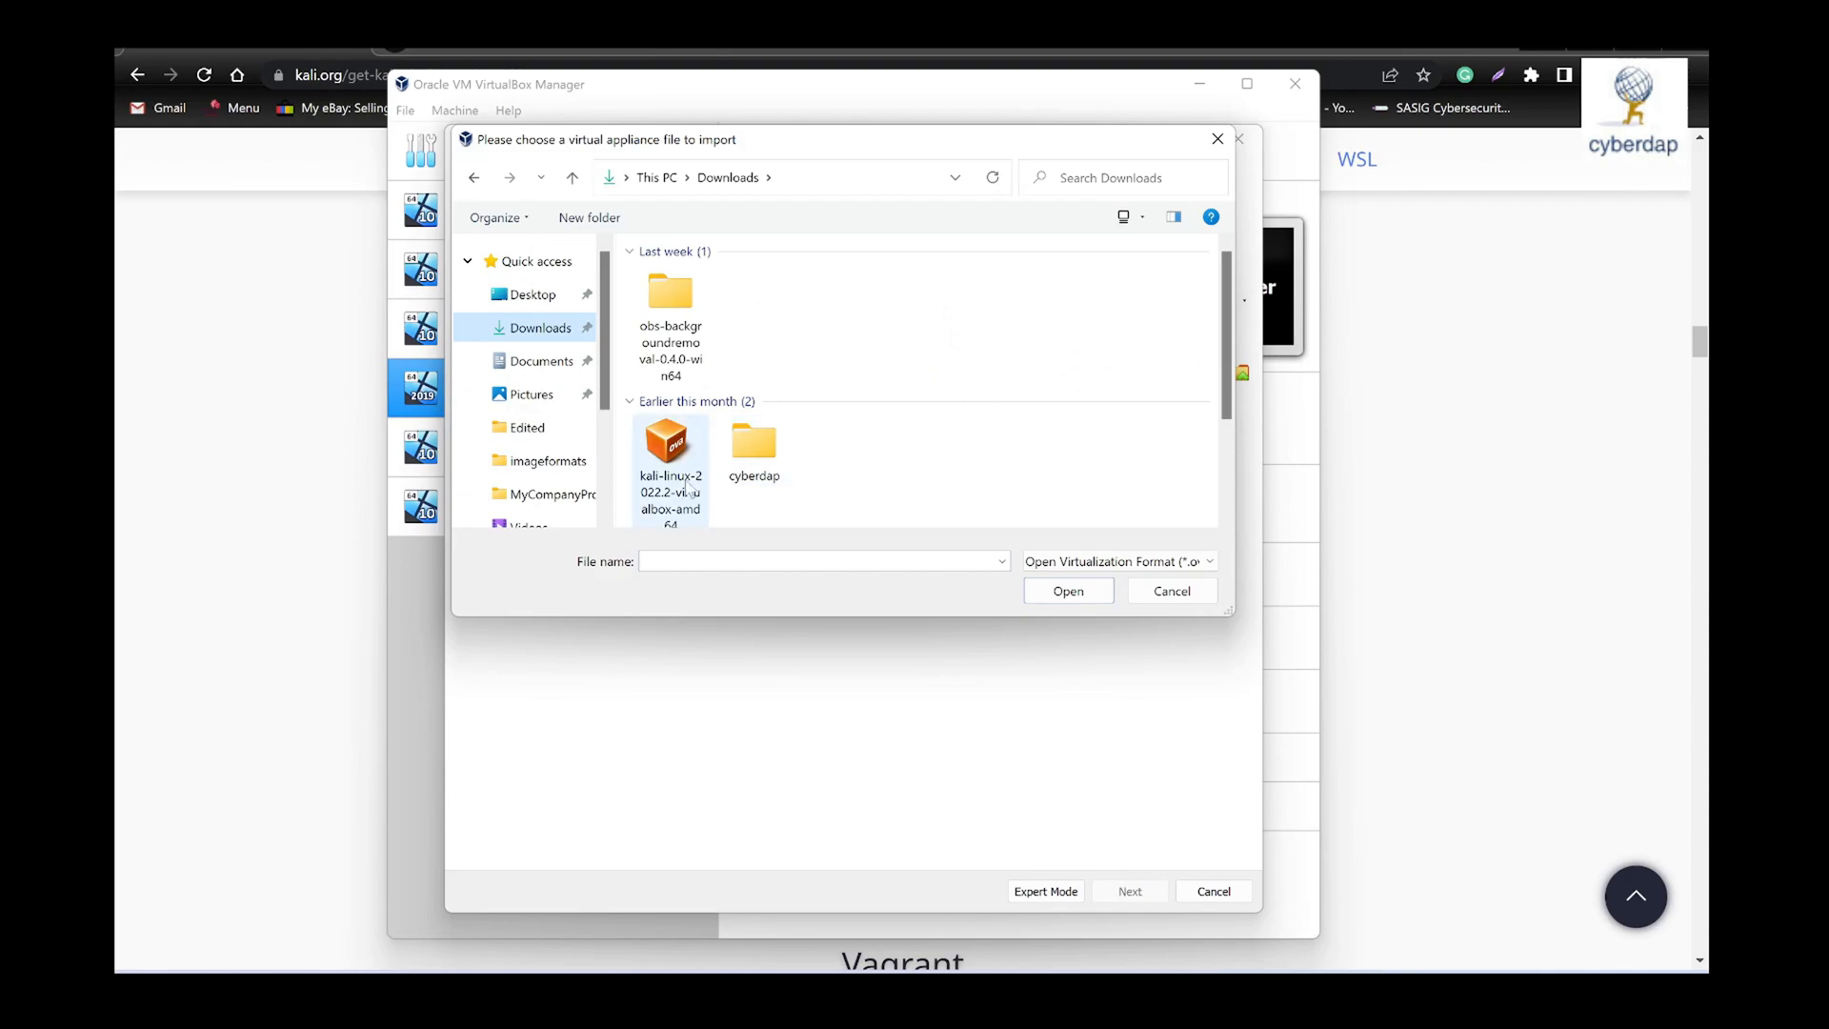
{"action": "left_click", "coordinate": [674, 487]}
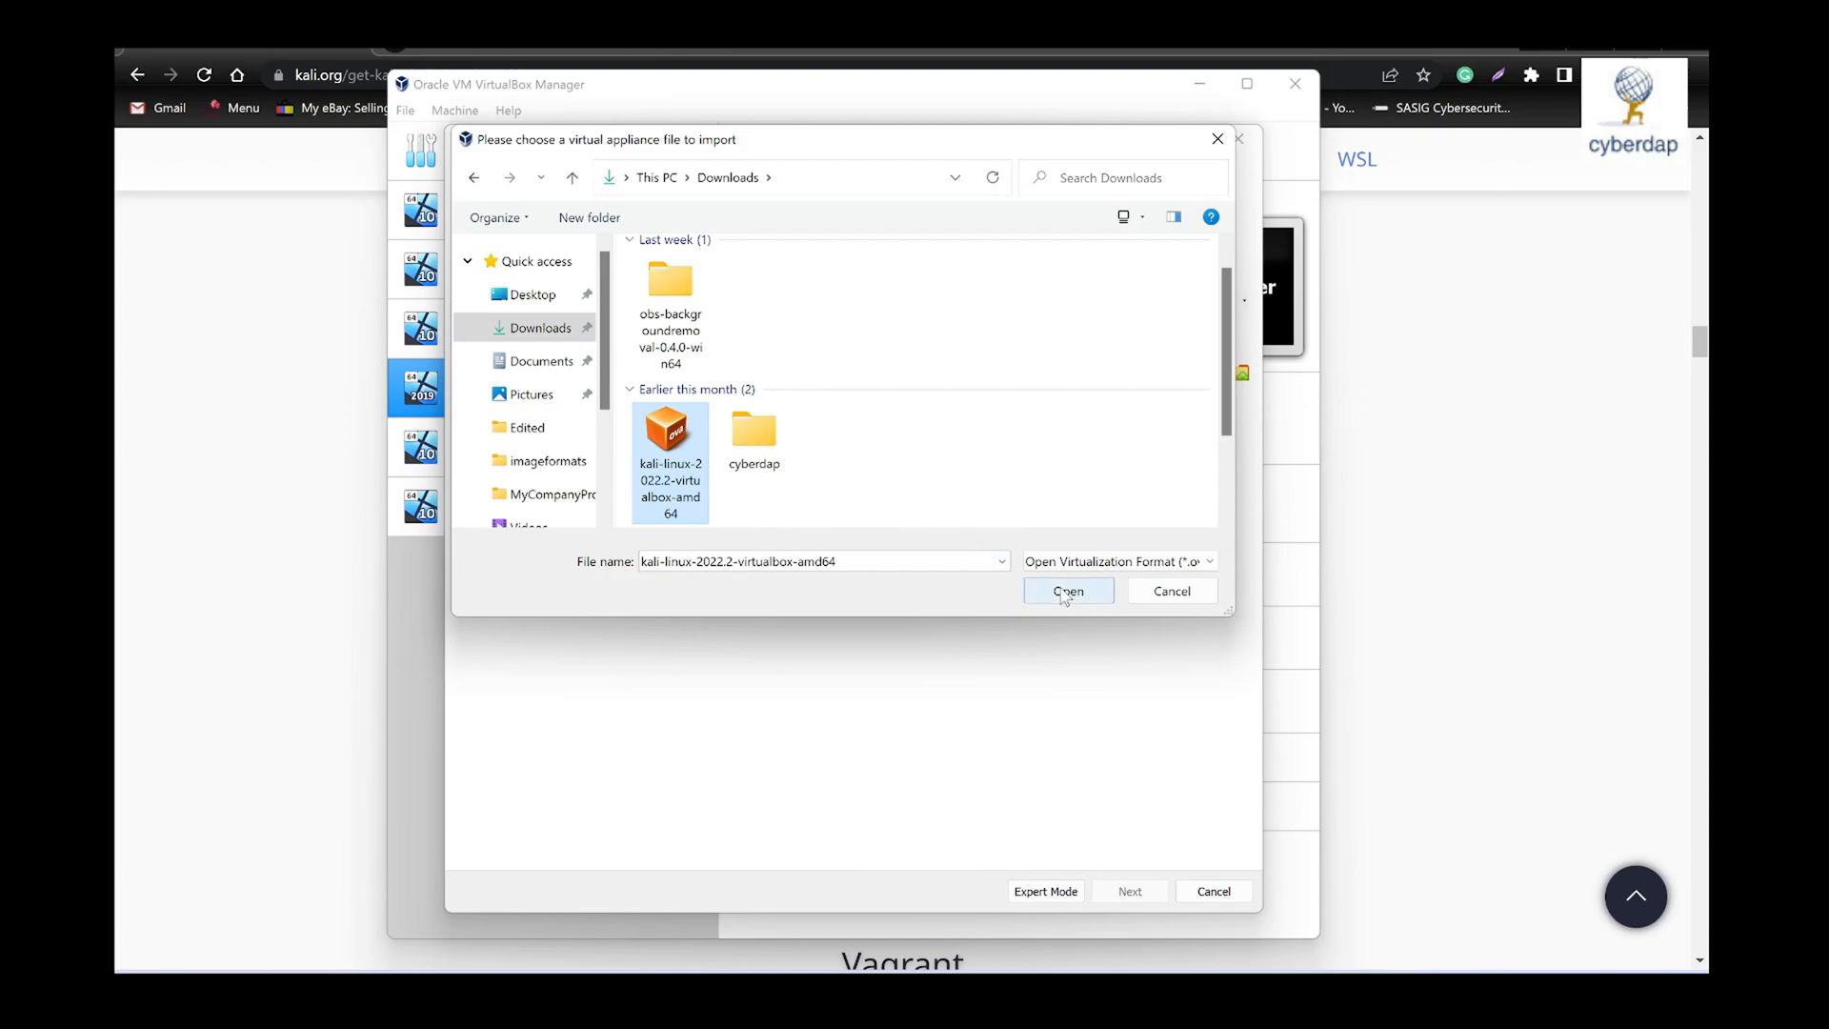
{"action": "left_click", "coordinate": [1209, 563]}
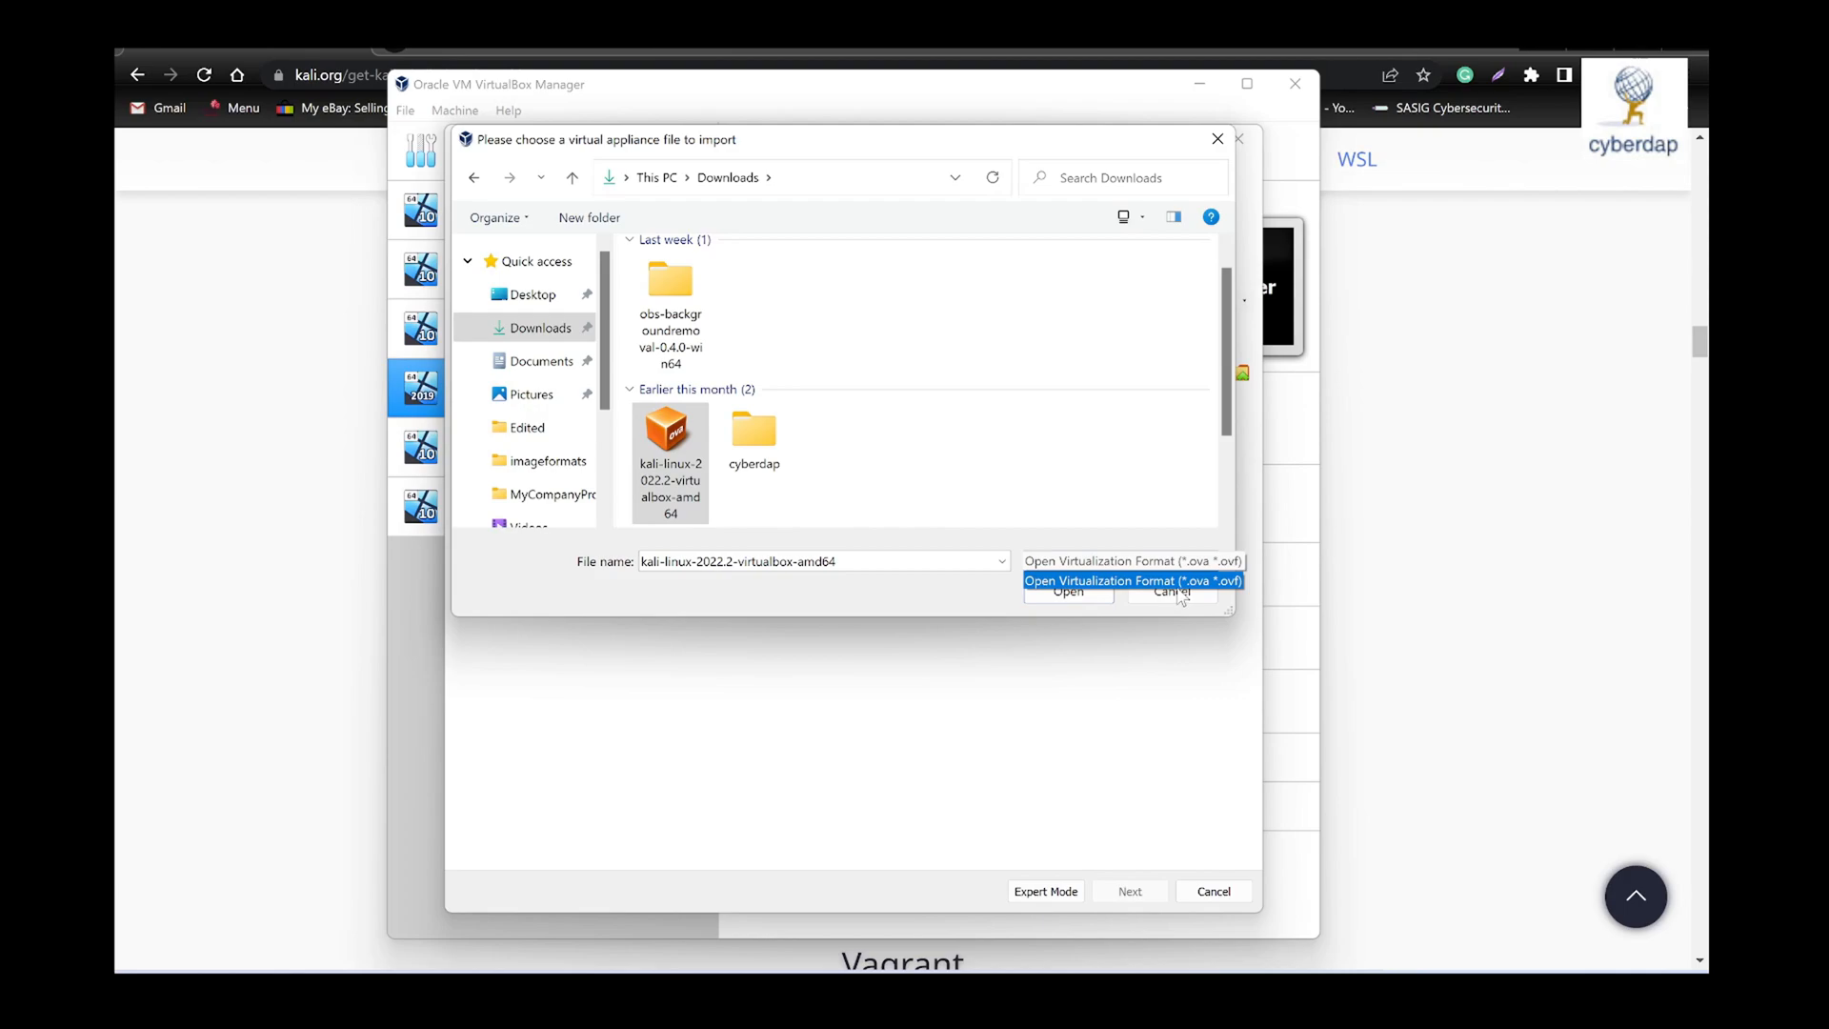
{"action": "left_click", "coordinate": [1087, 594]}
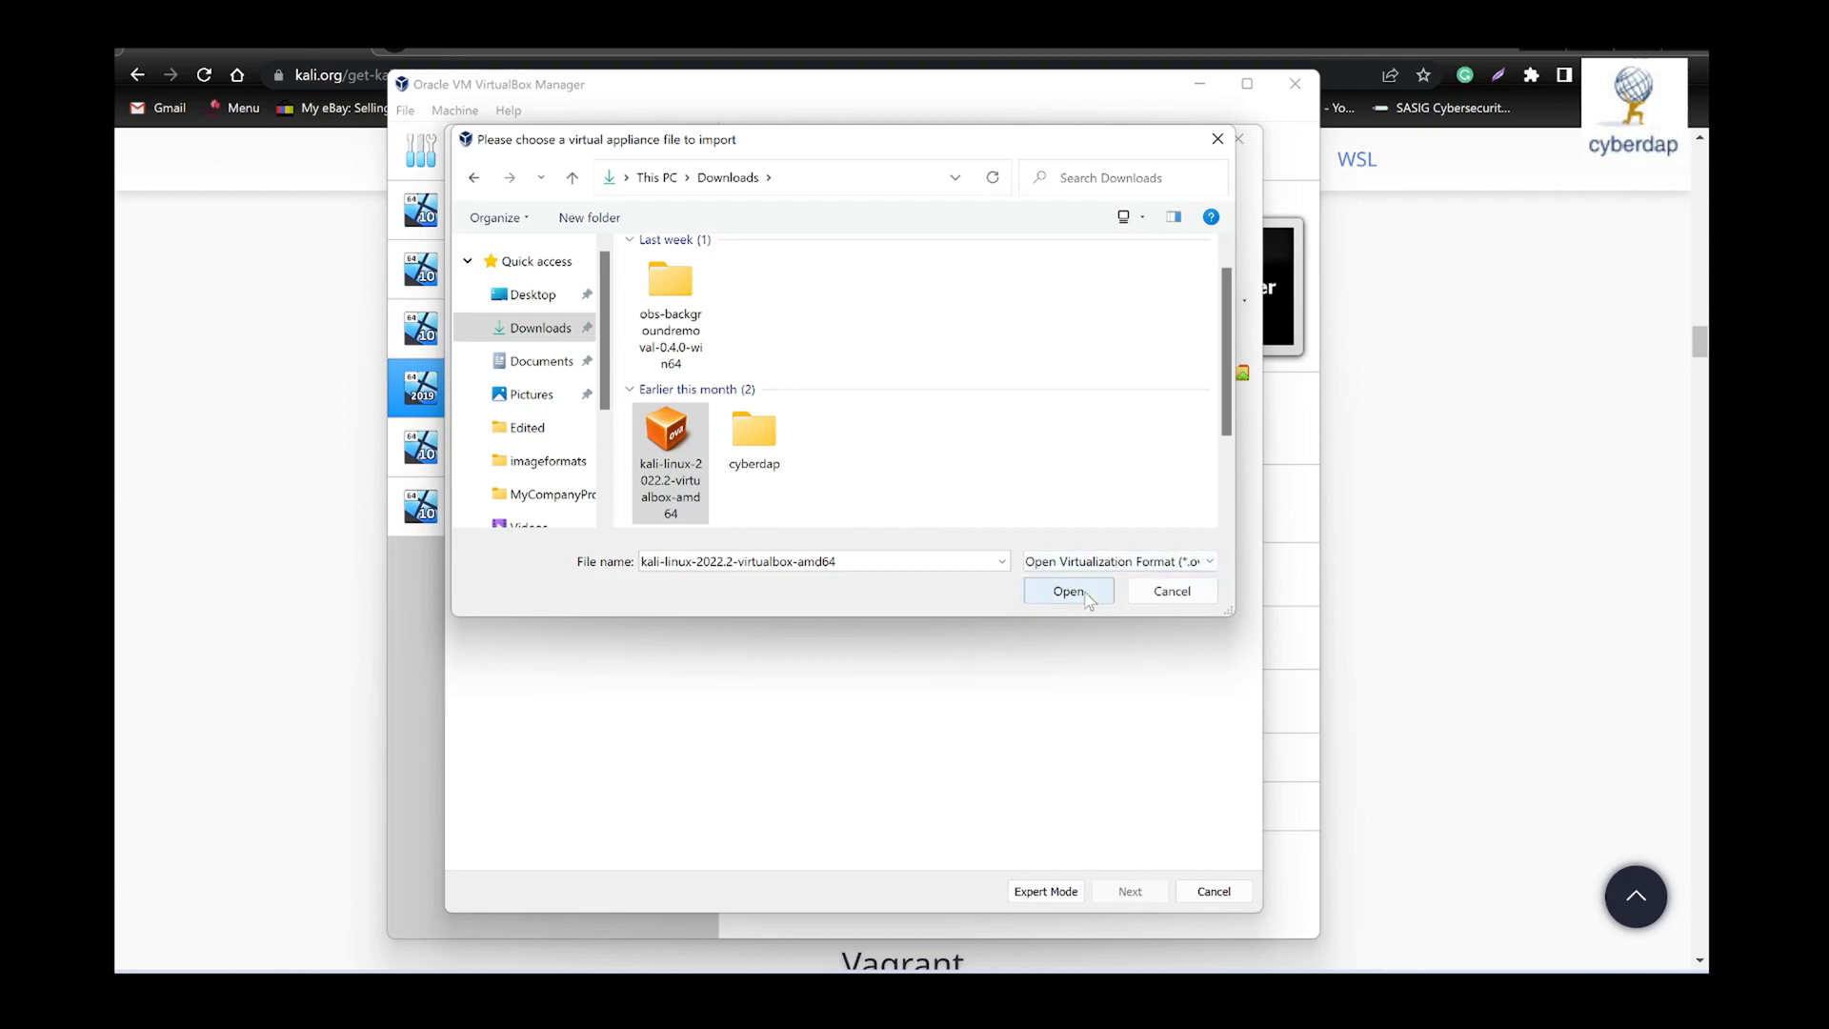
{"action": "left_click", "coordinate": [1056, 596]}
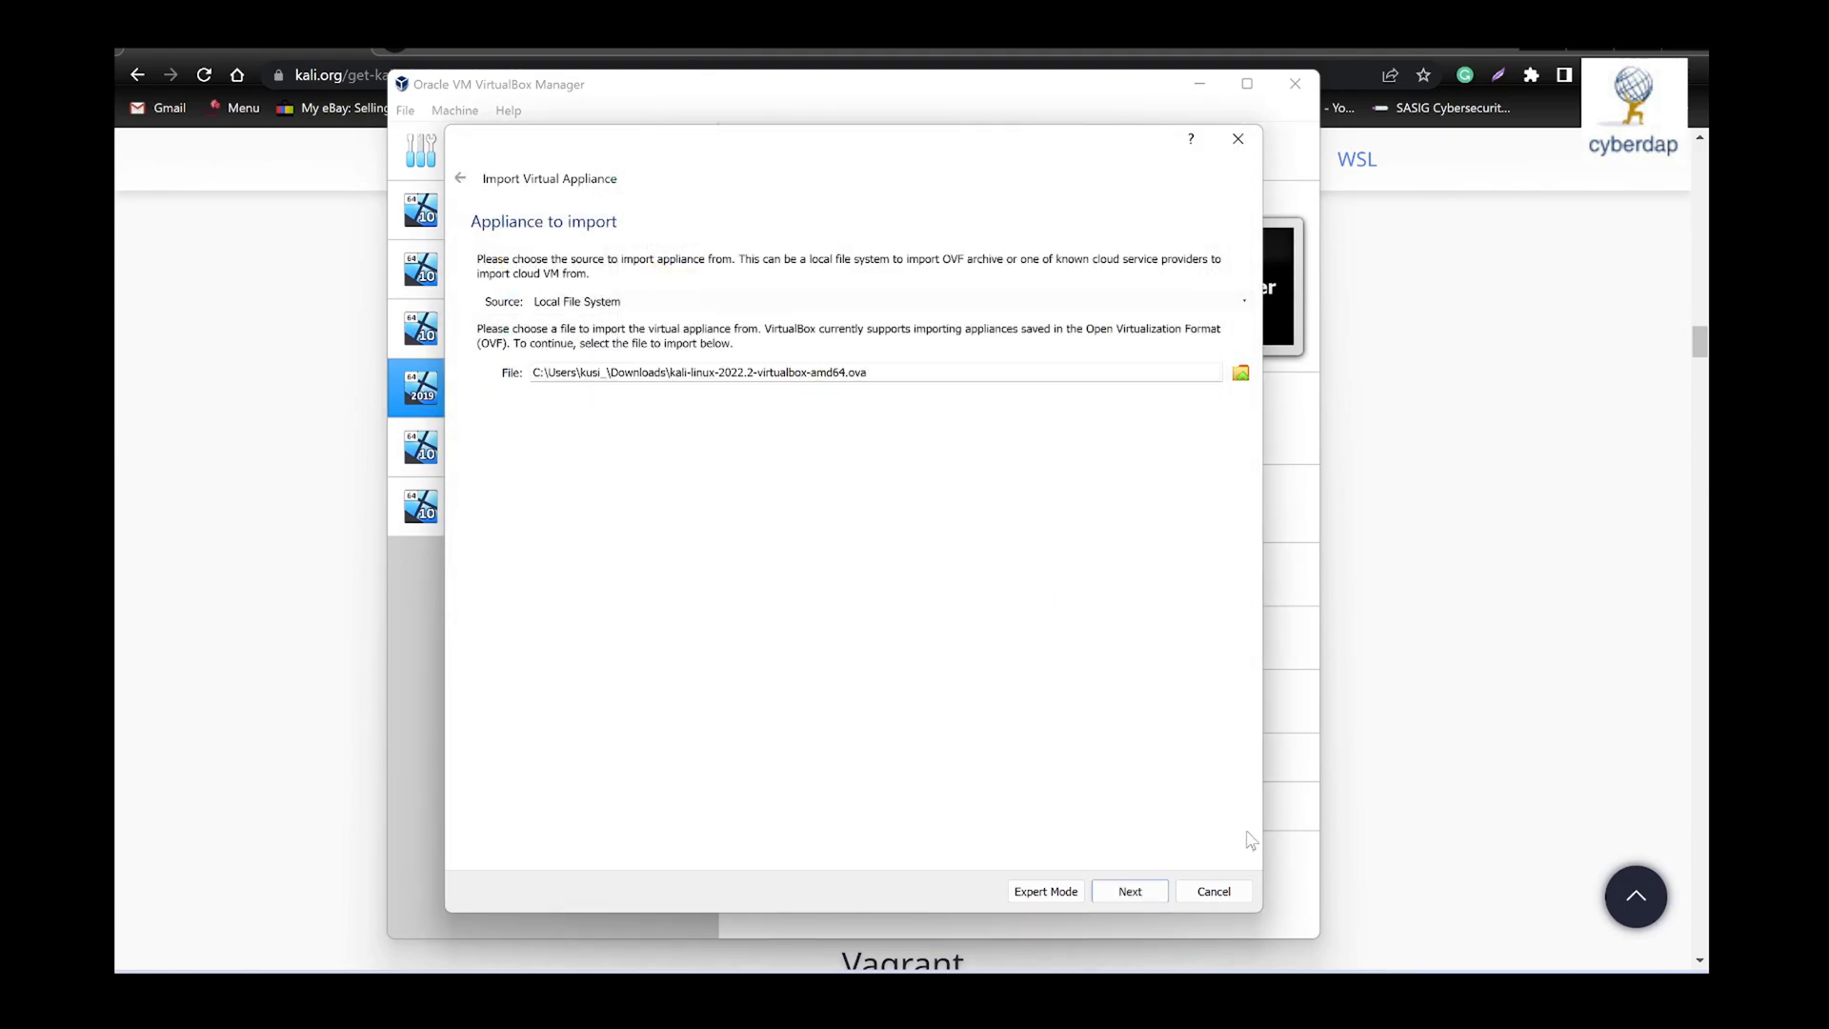
{"action": "left_click", "coordinate": [1130, 892]}
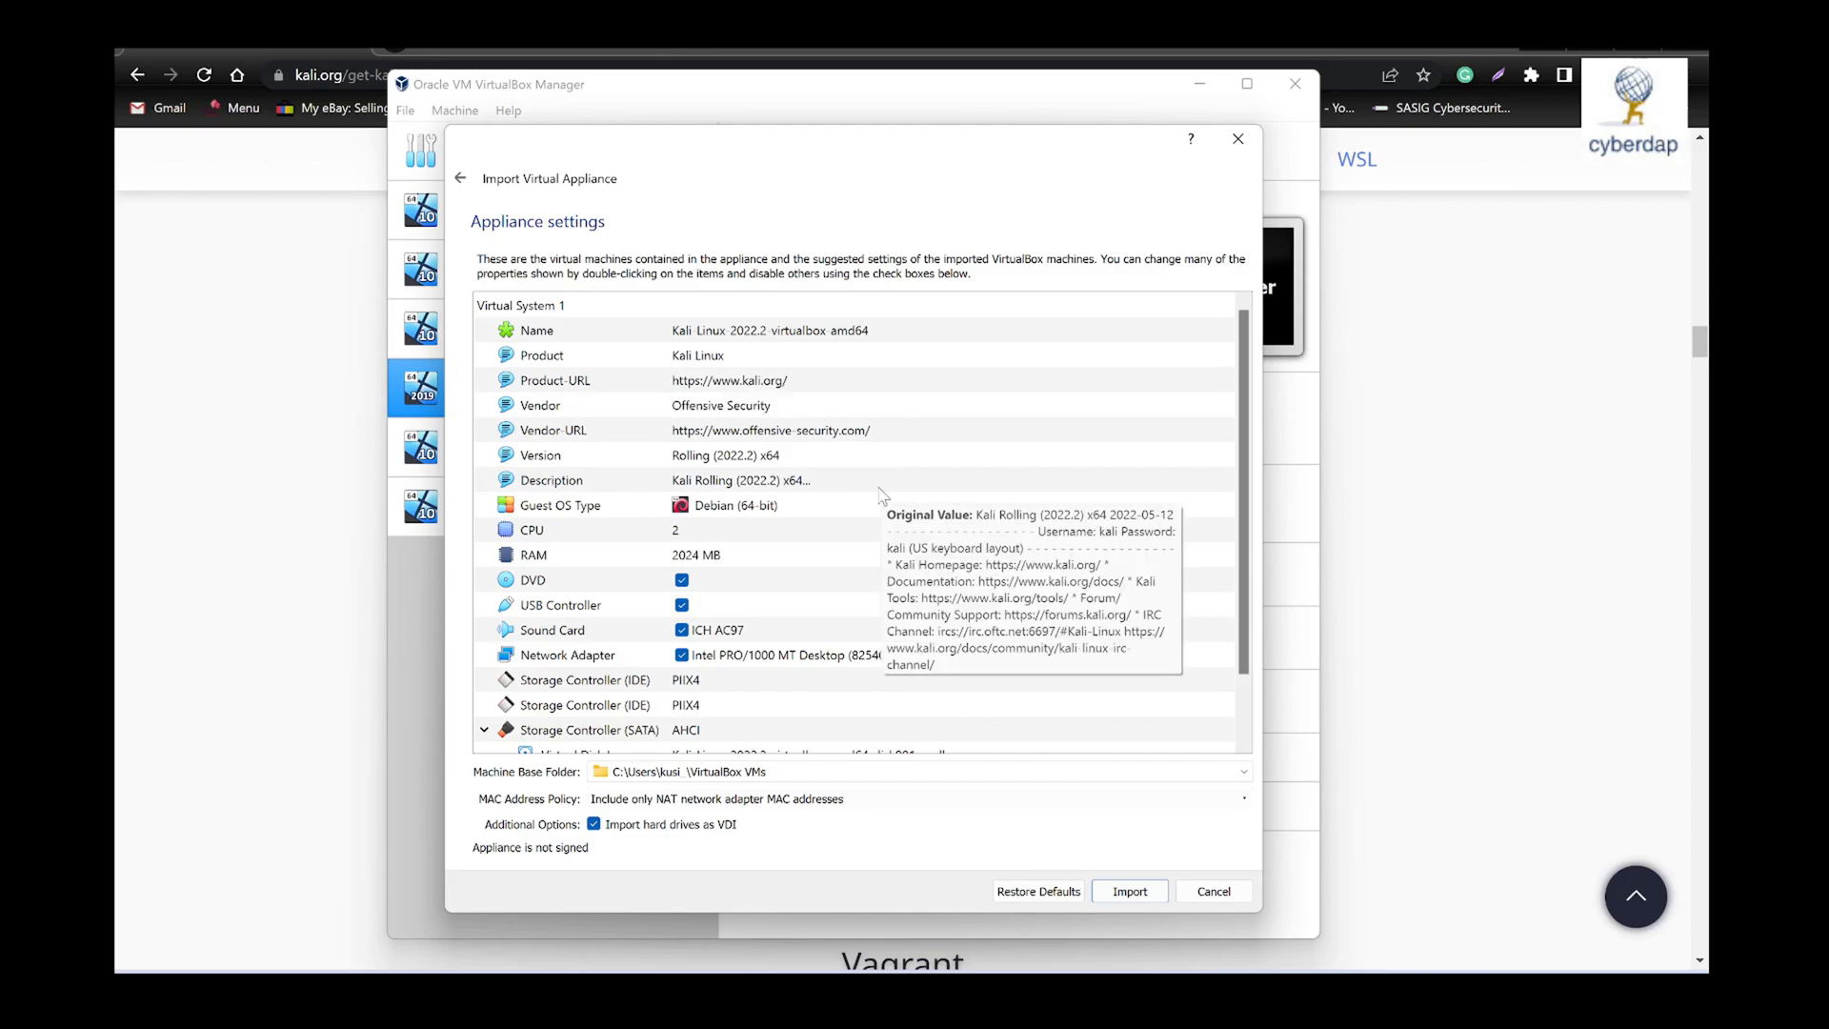
- Rename the virtual machine in the appliance settings as Cyberdap_Kali
{"action": "left_click", "coordinate": [865, 335]}
{"action": "left_click", "coordinate": [864, 335]}
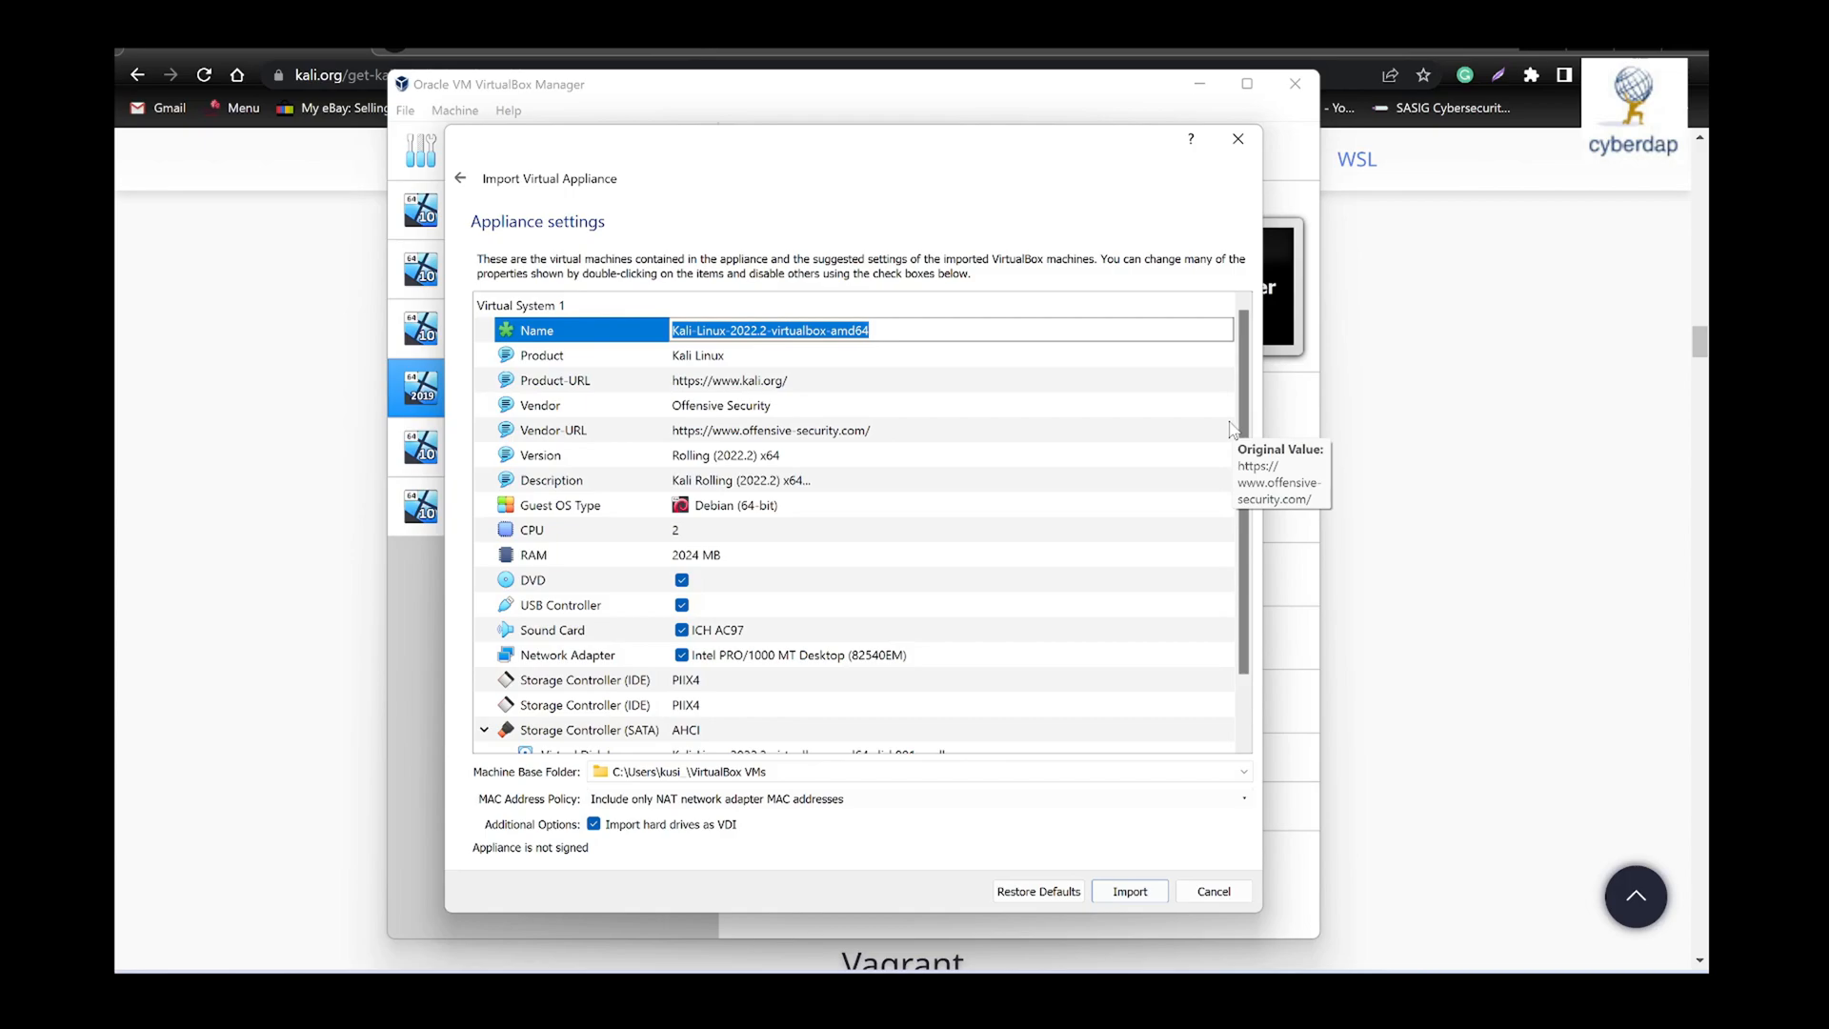
{"action": "type", "text": "Cyberdap"}
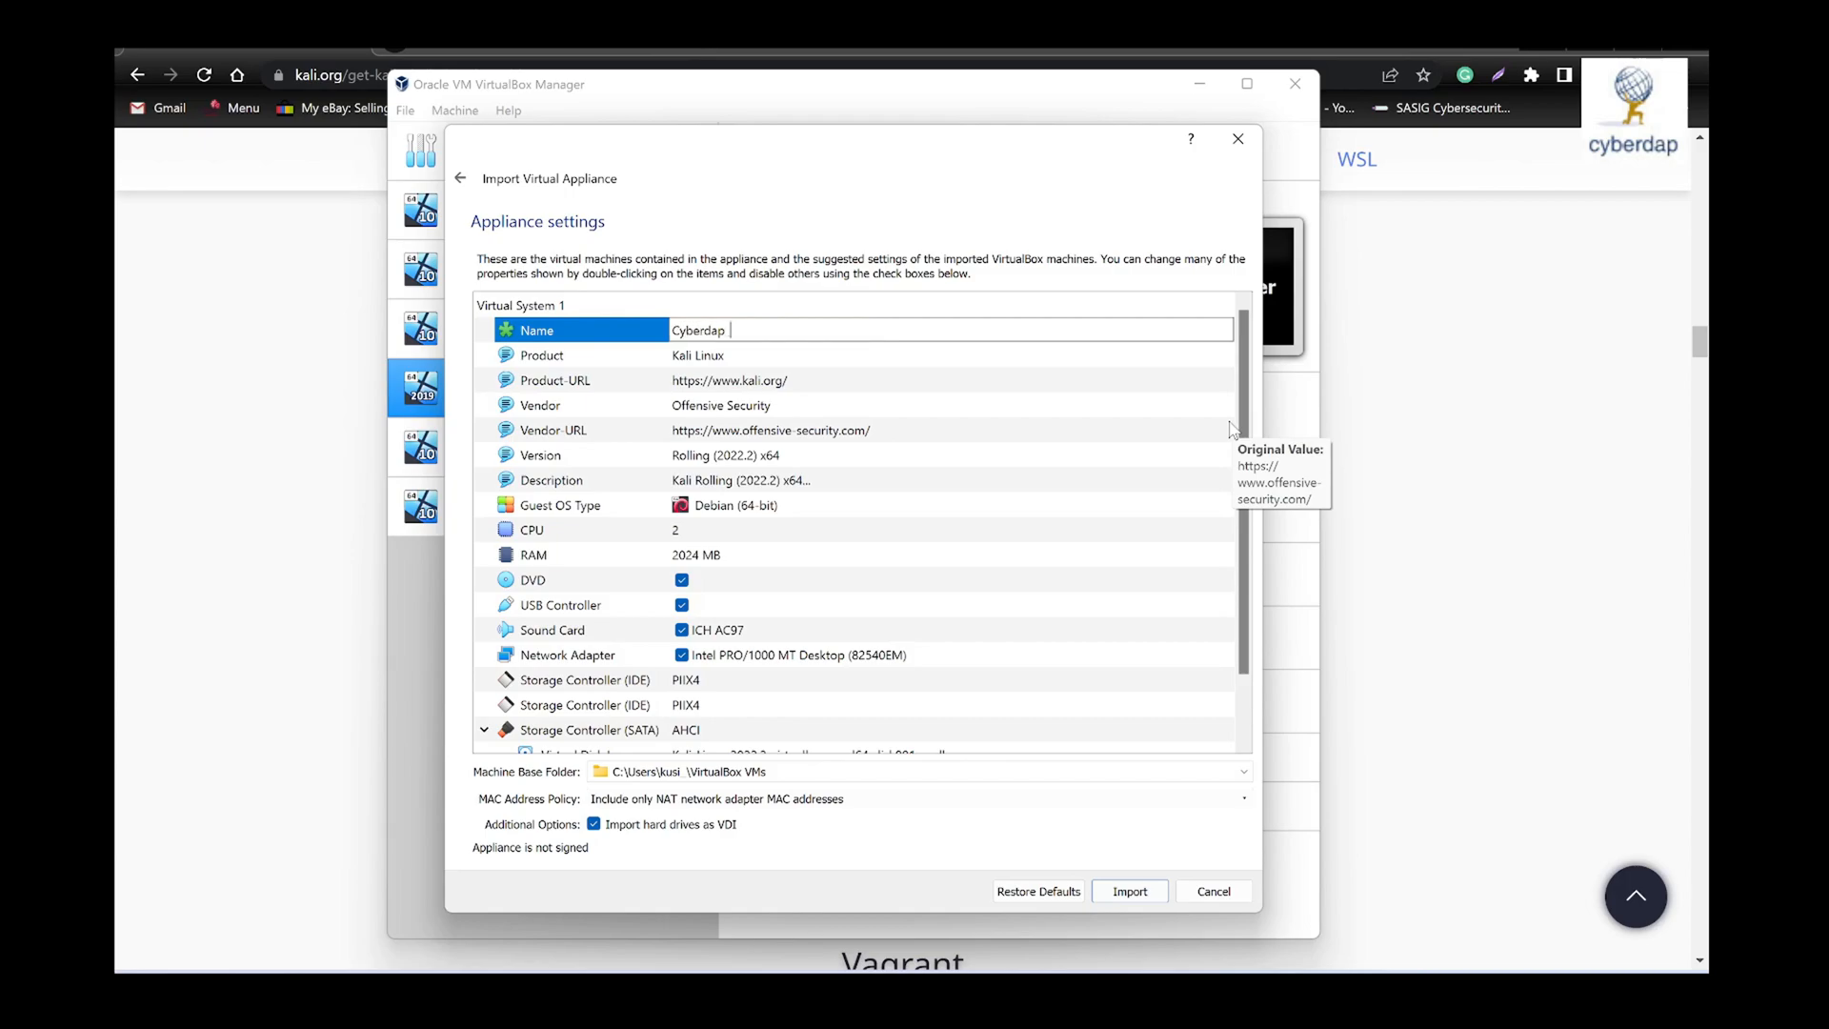
{"action": "type", "text": " Kali"}
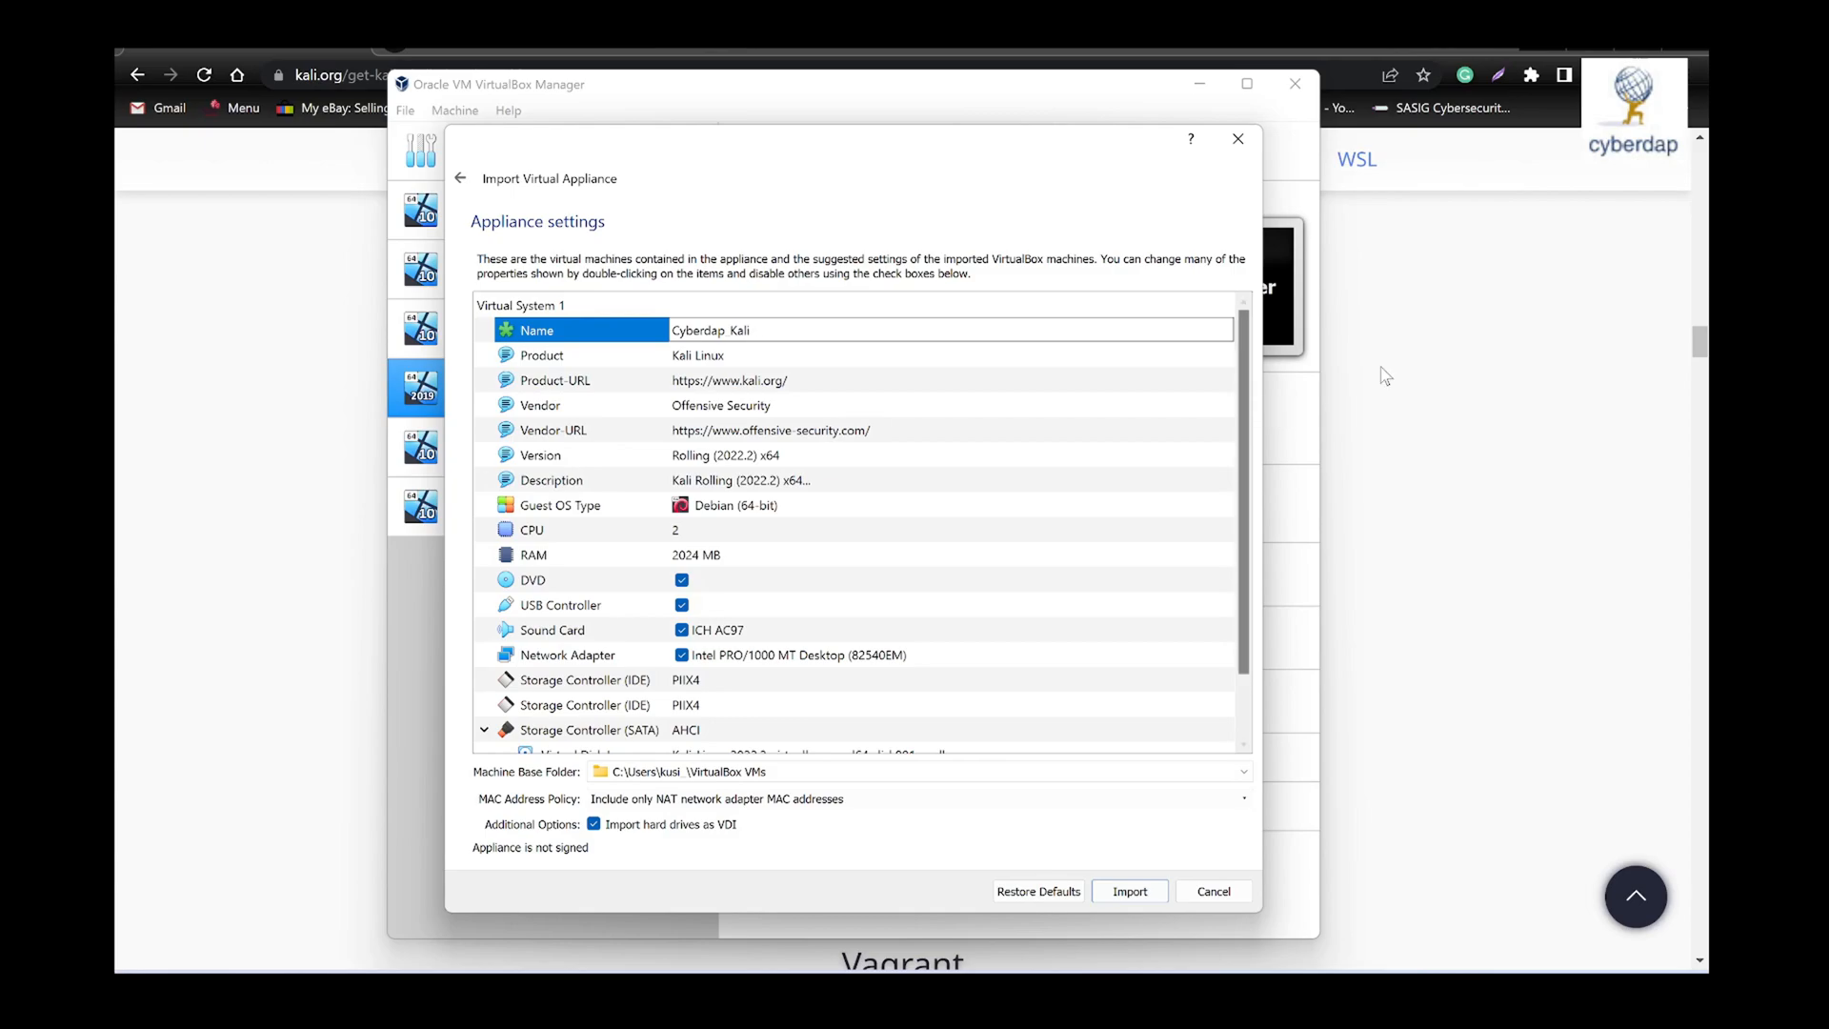
- Set the appliance's CPU count to 4 and its RAM to 4082 MB
{"action": "double_click", "coordinate": [678, 535]}
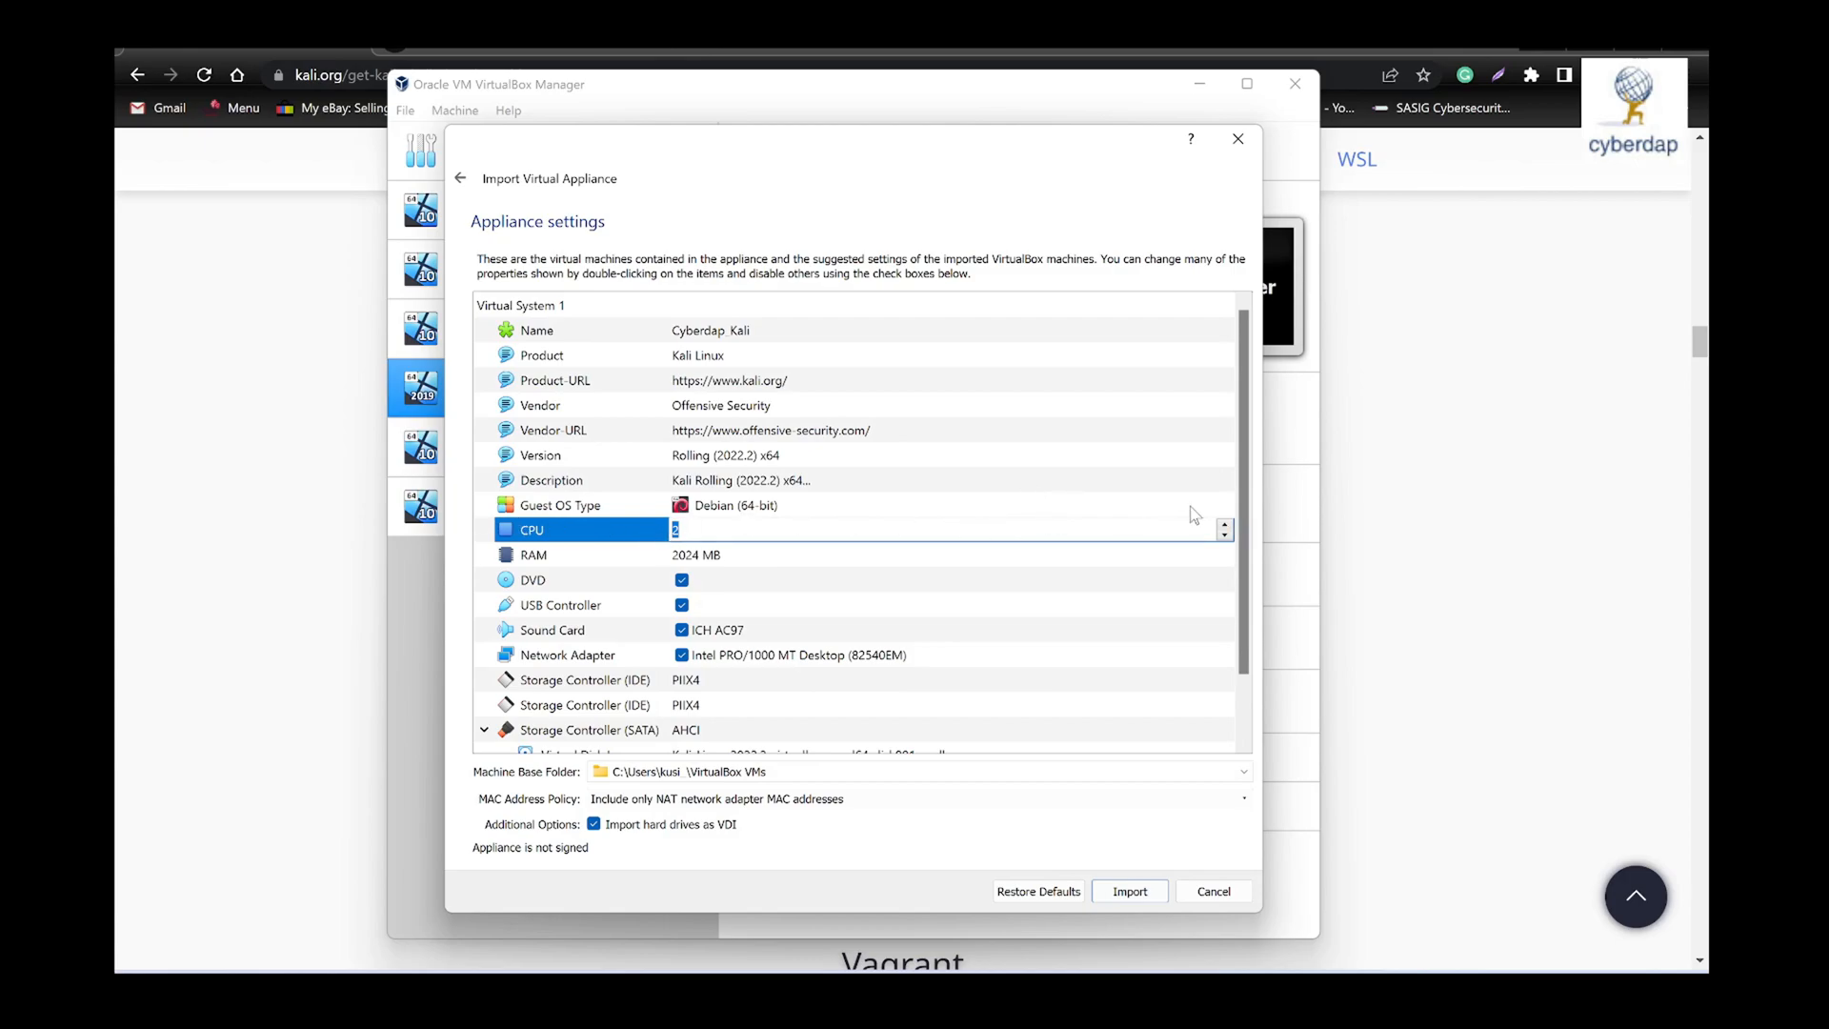
{"action": "left_click", "coordinate": [1225, 526]}
{"action": "double_click", "coordinate": [703, 554]}
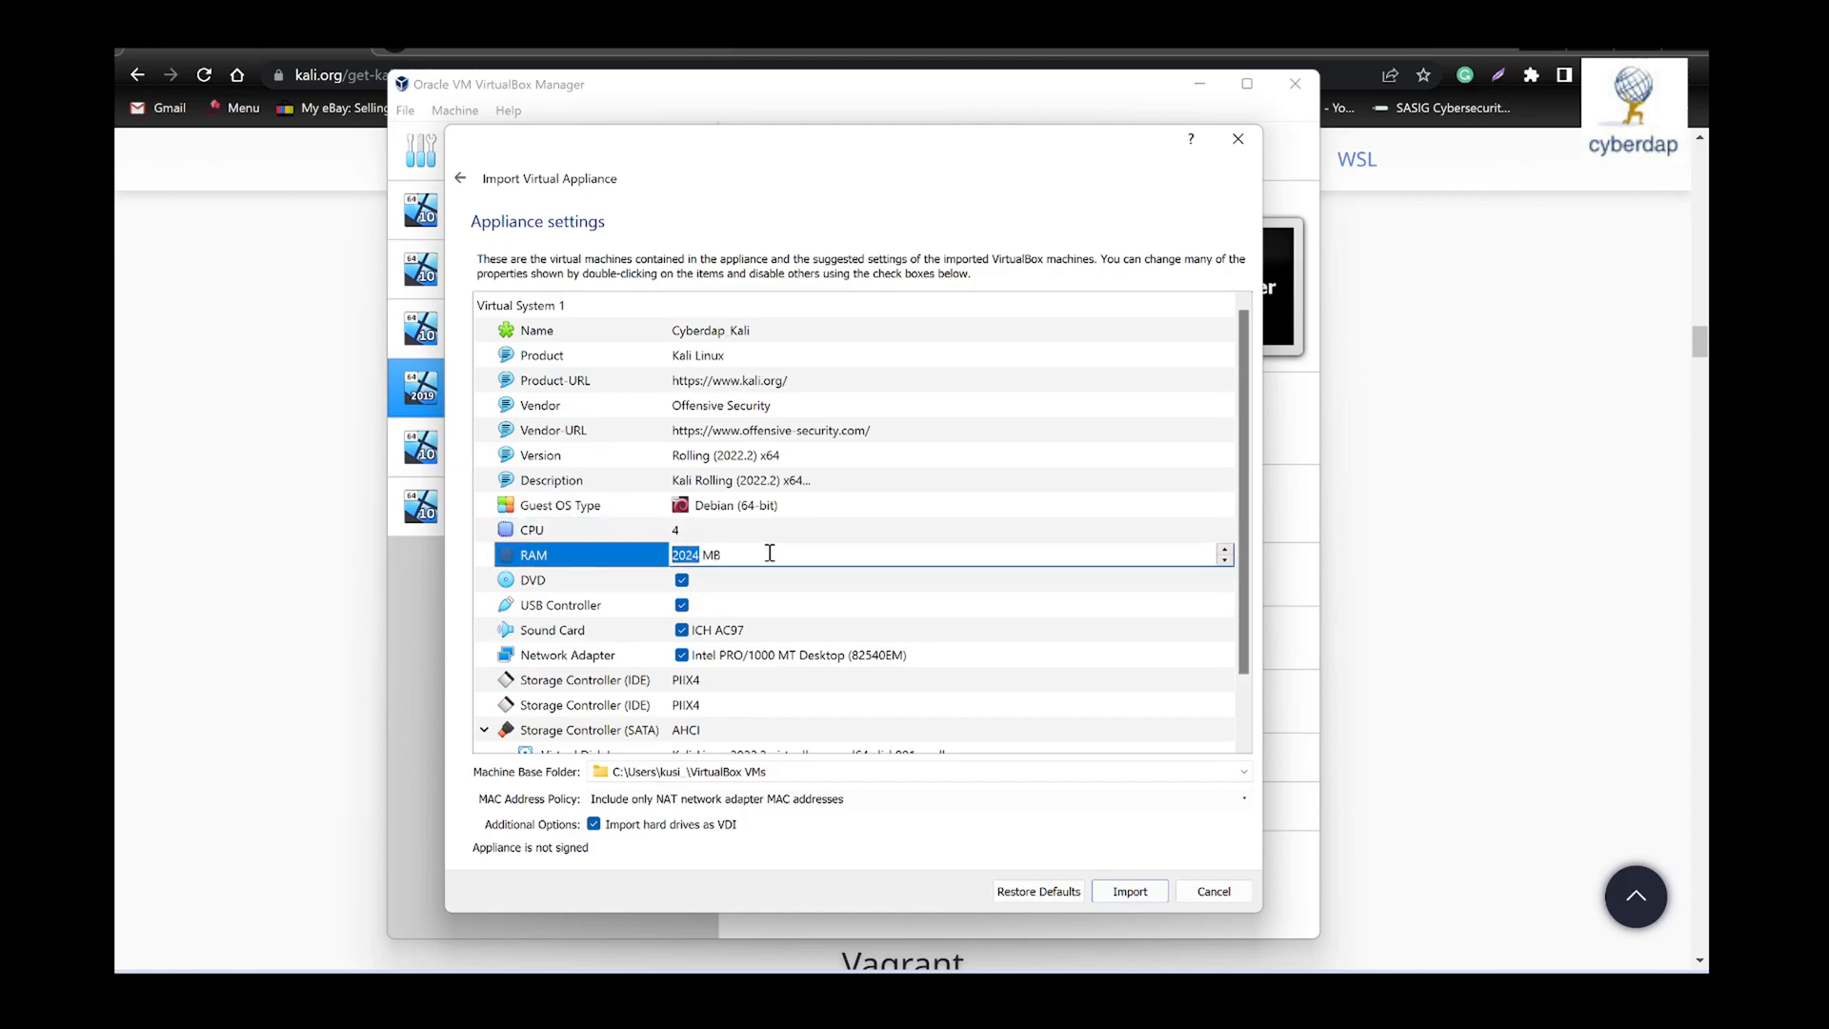
{"action": "type", "text": "4082"}
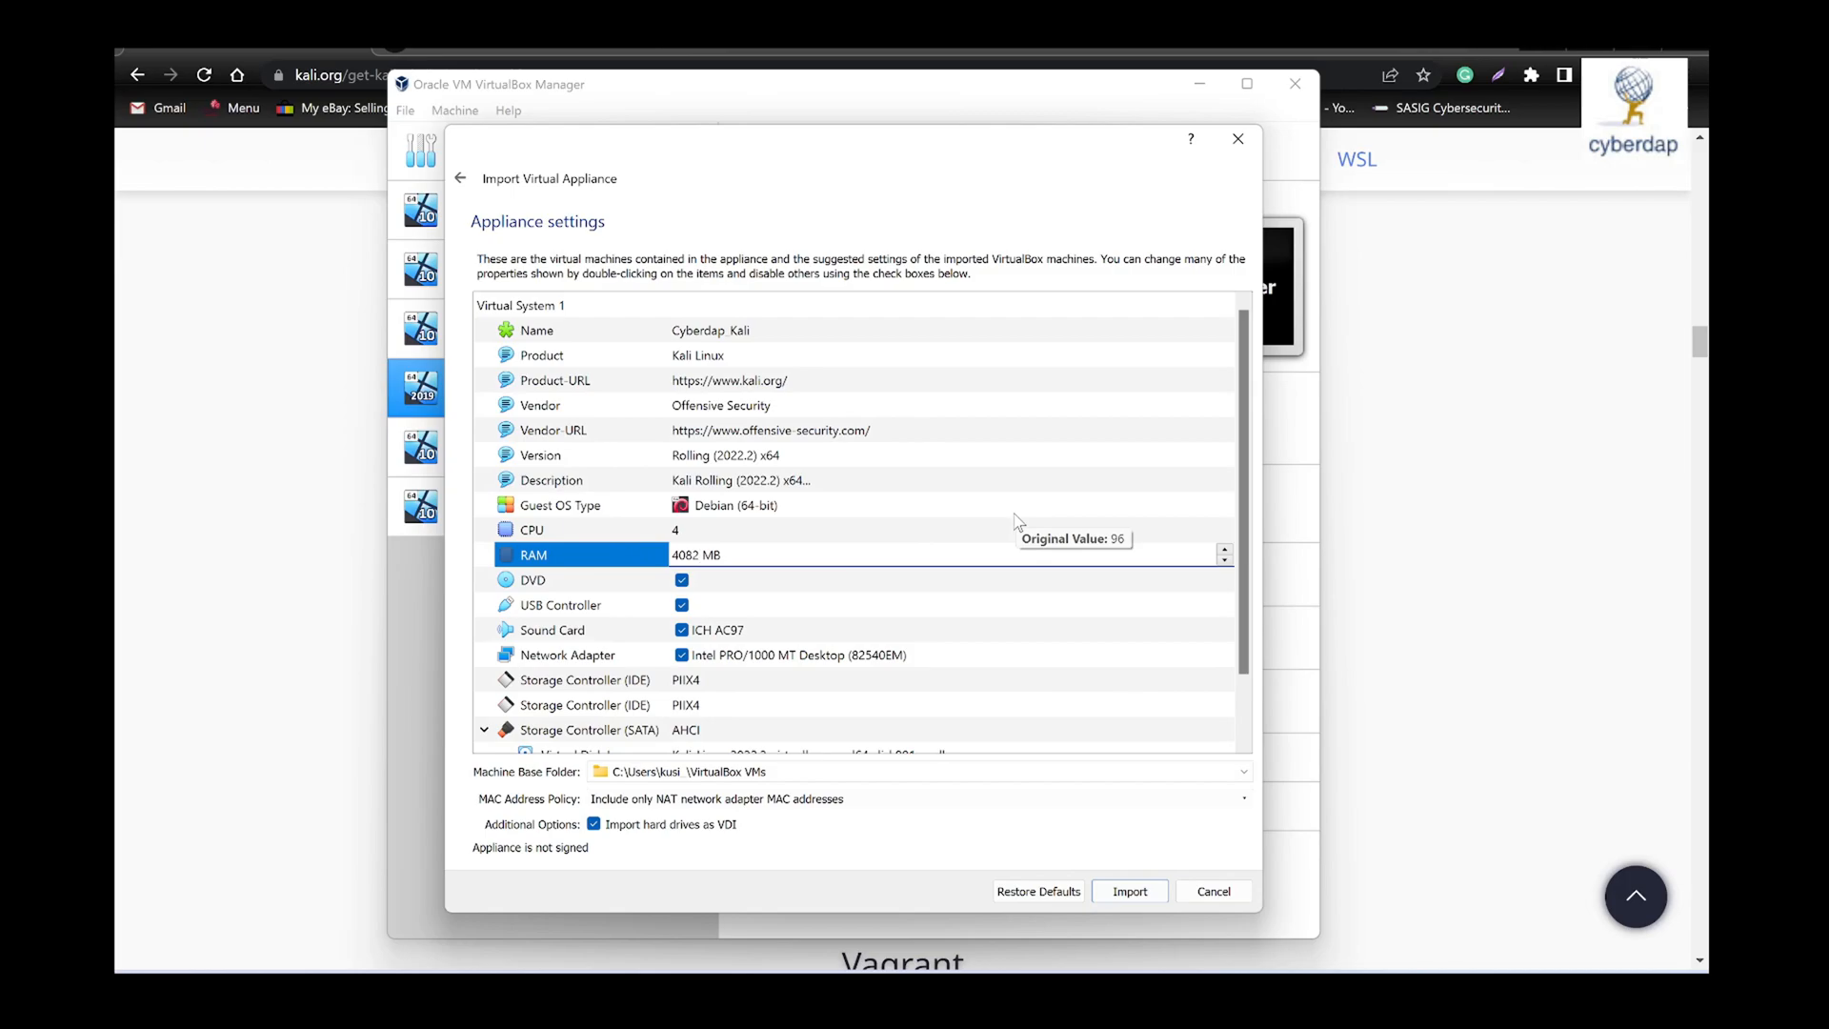
- Review the remaining appliance settings, import the appliance, and agree to its software license
{"action": "scroll", "coordinate": [1050, 666], "scroll_direction": "down", "scroll_amount": 1}
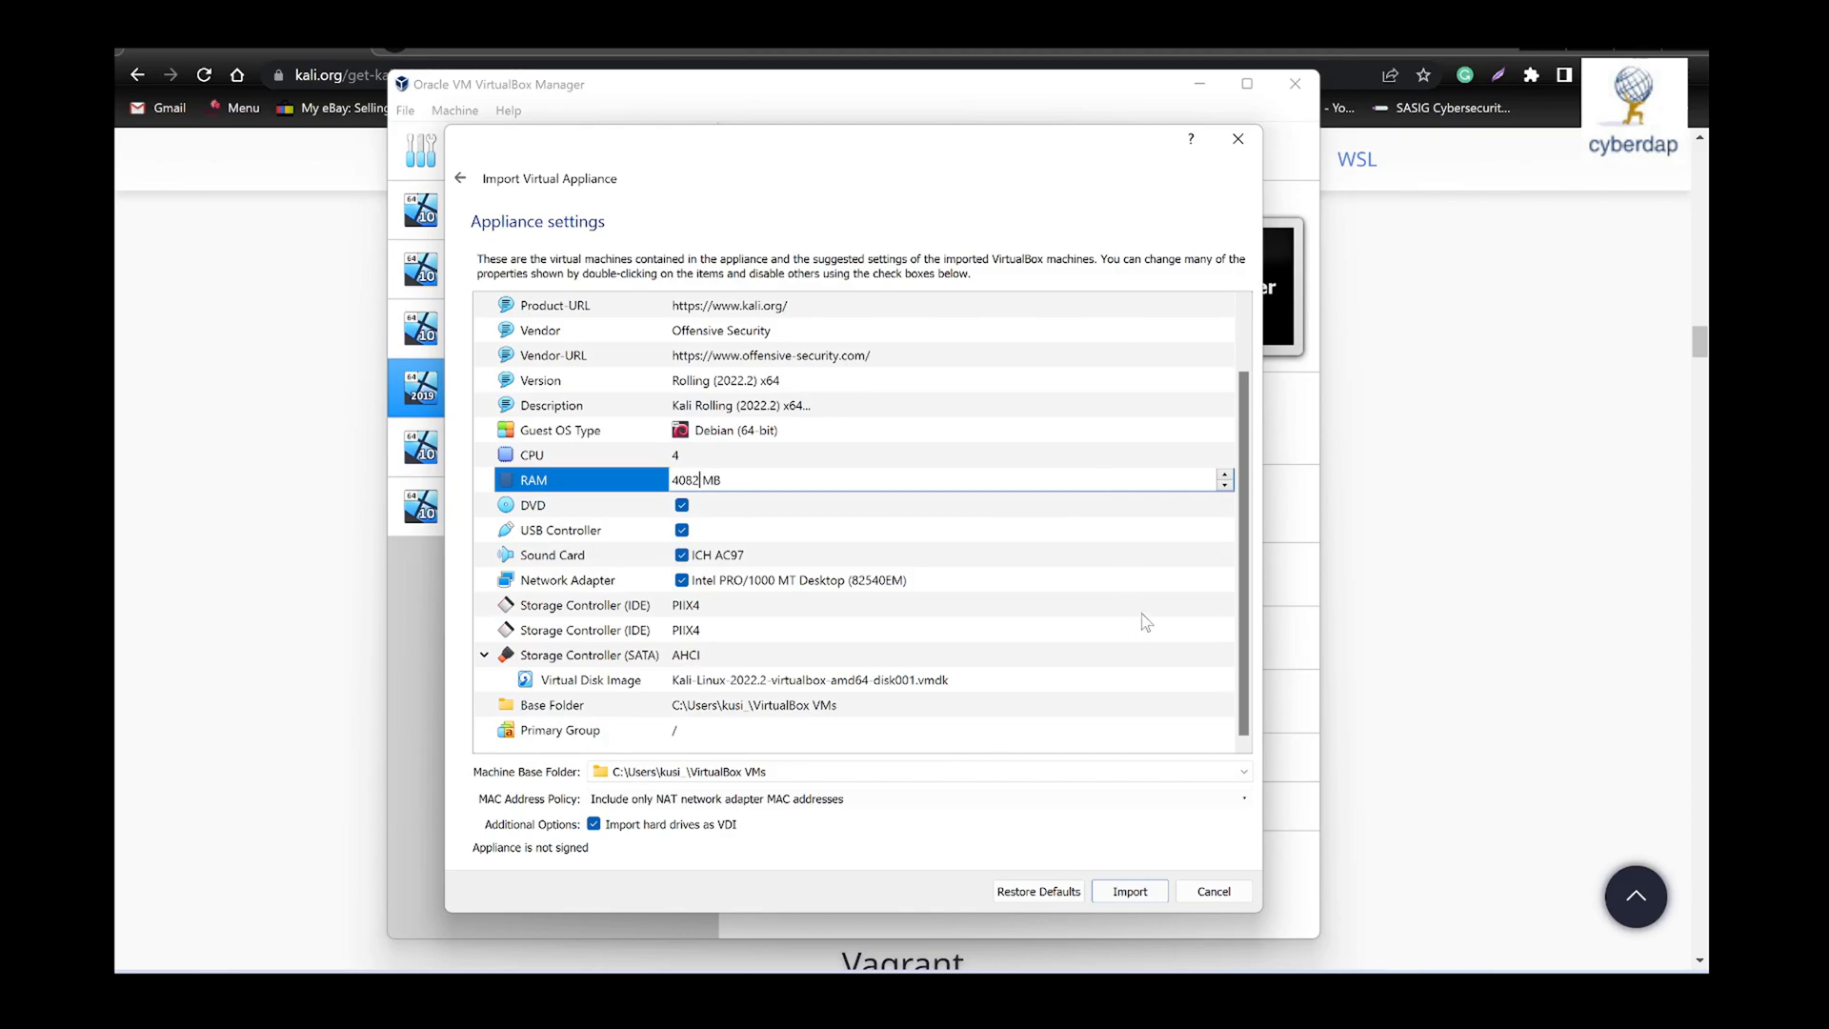
{"action": "scroll", "coordinate": [1146, 621], "scroll_direction": "up", "scroll_amount": 1}
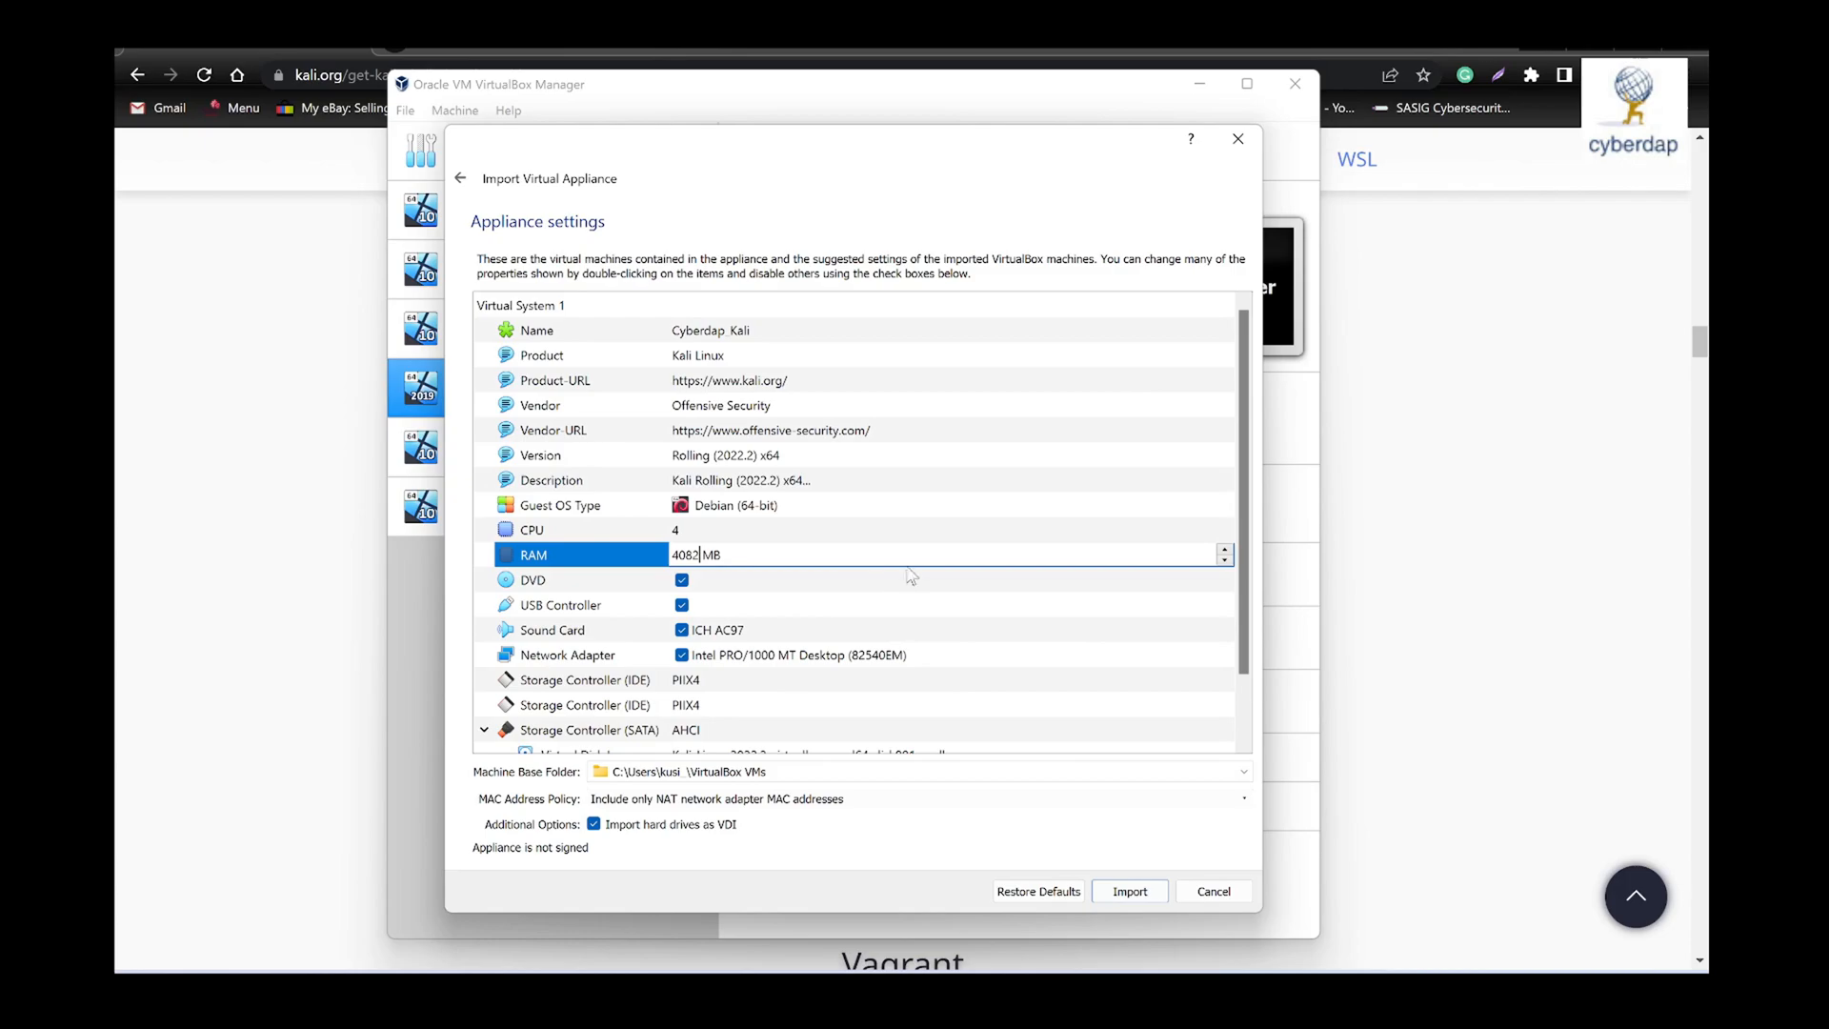
{"action": "scroll", "coordinate": [905, 583], "scroll_direction": "down", "scroll_amount": 1}
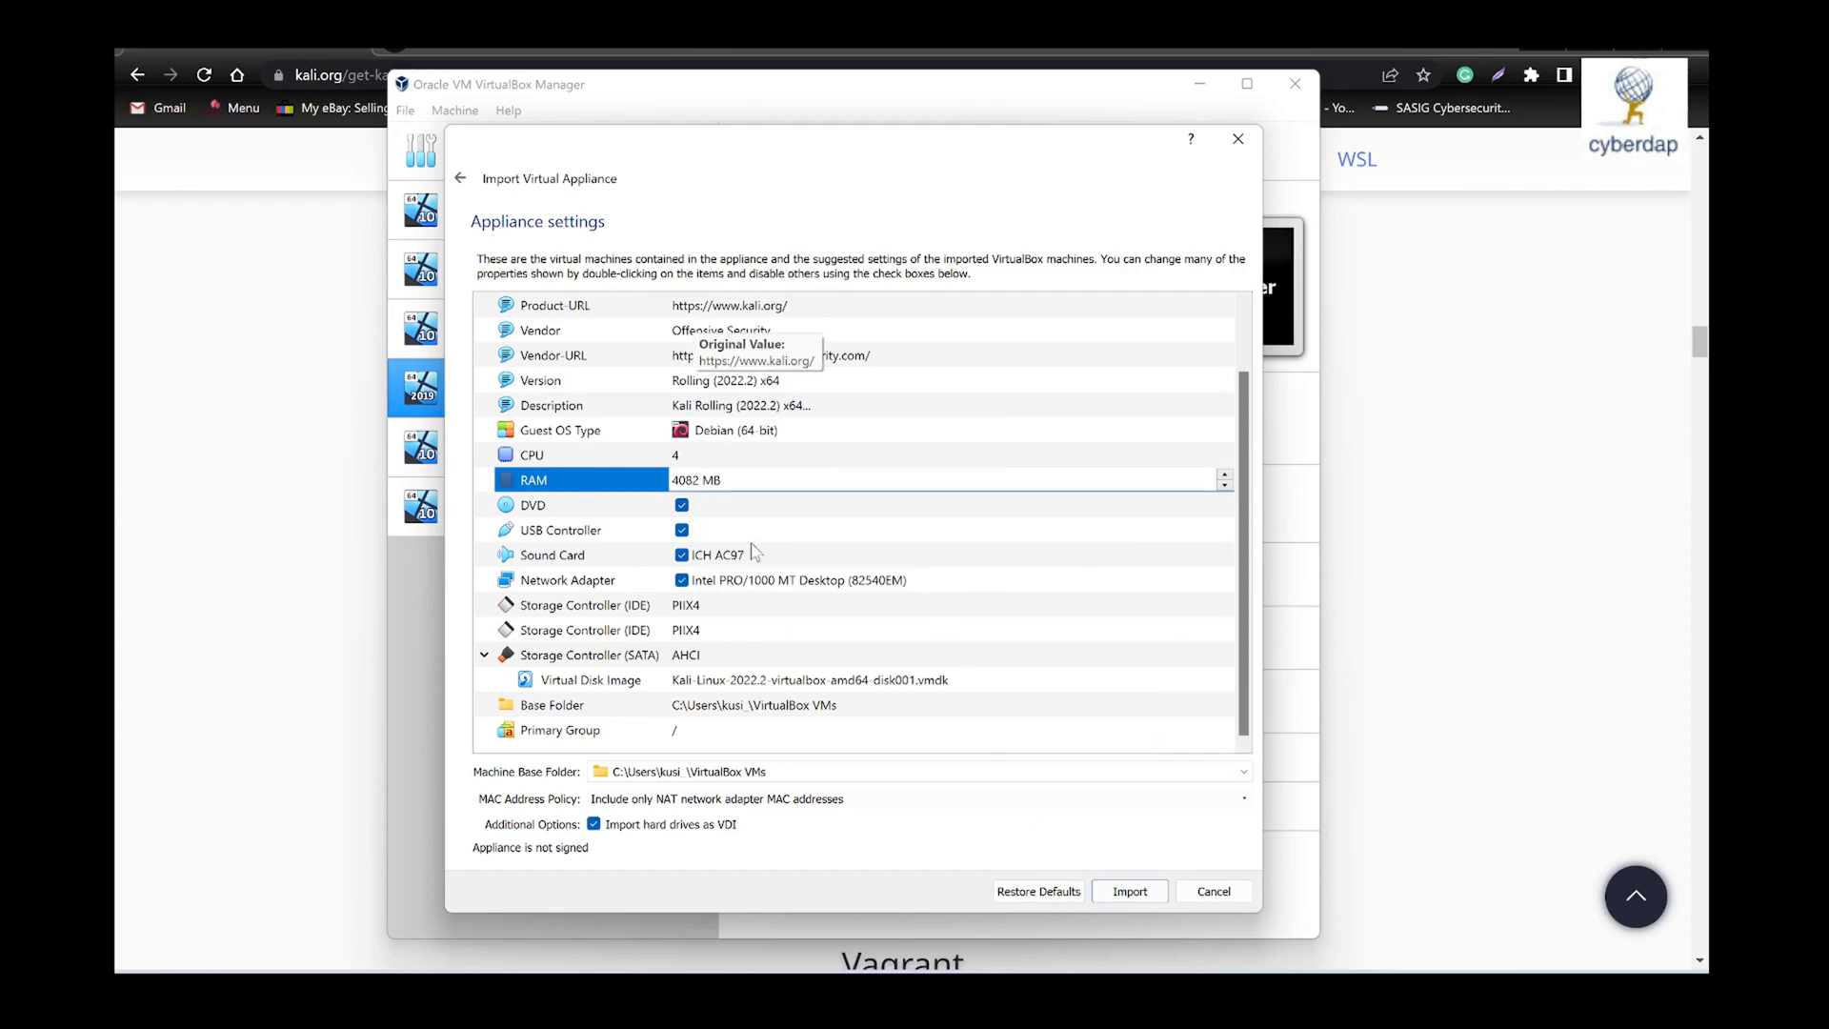
{"action": "left_click", "coordinate": [1130, 895]}
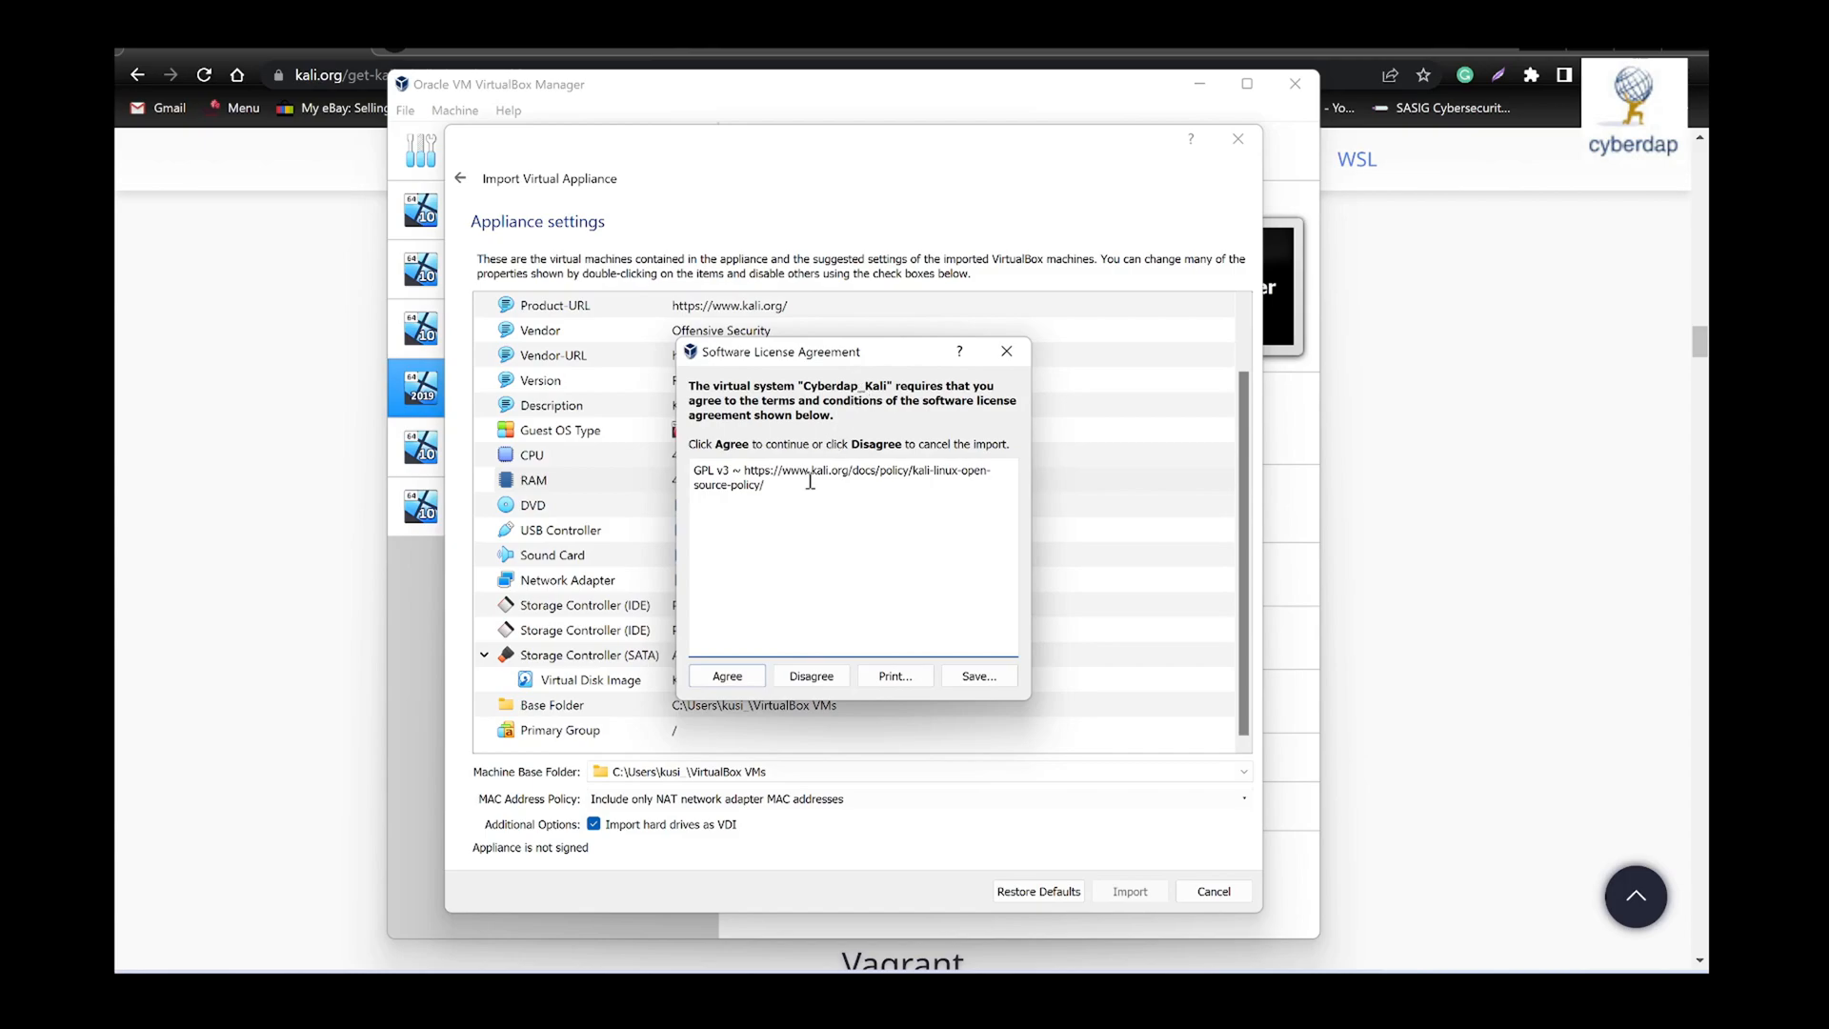
{"action": "left_click", "coordinate": [741, 678]}
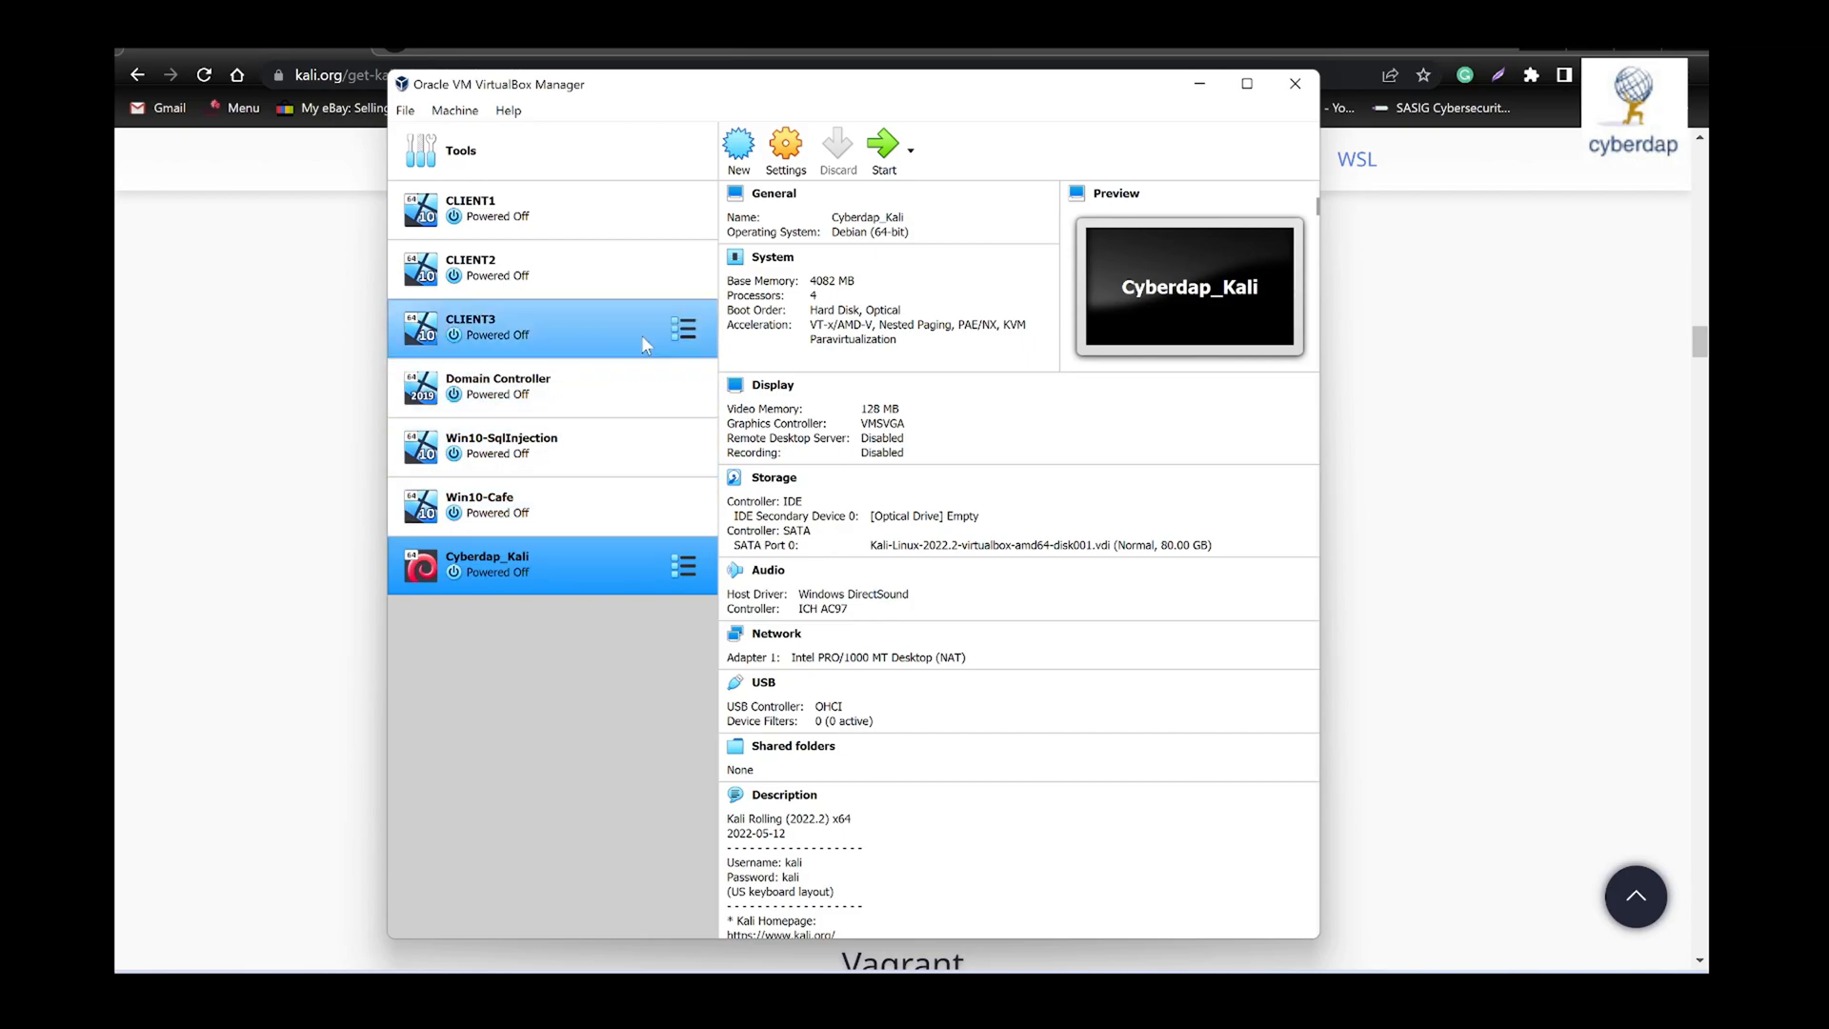
- Start the Cyberdap_Kali virtual machine and show the default login details in its description
{"action": "left_click", "coordinate": [885, 152]}
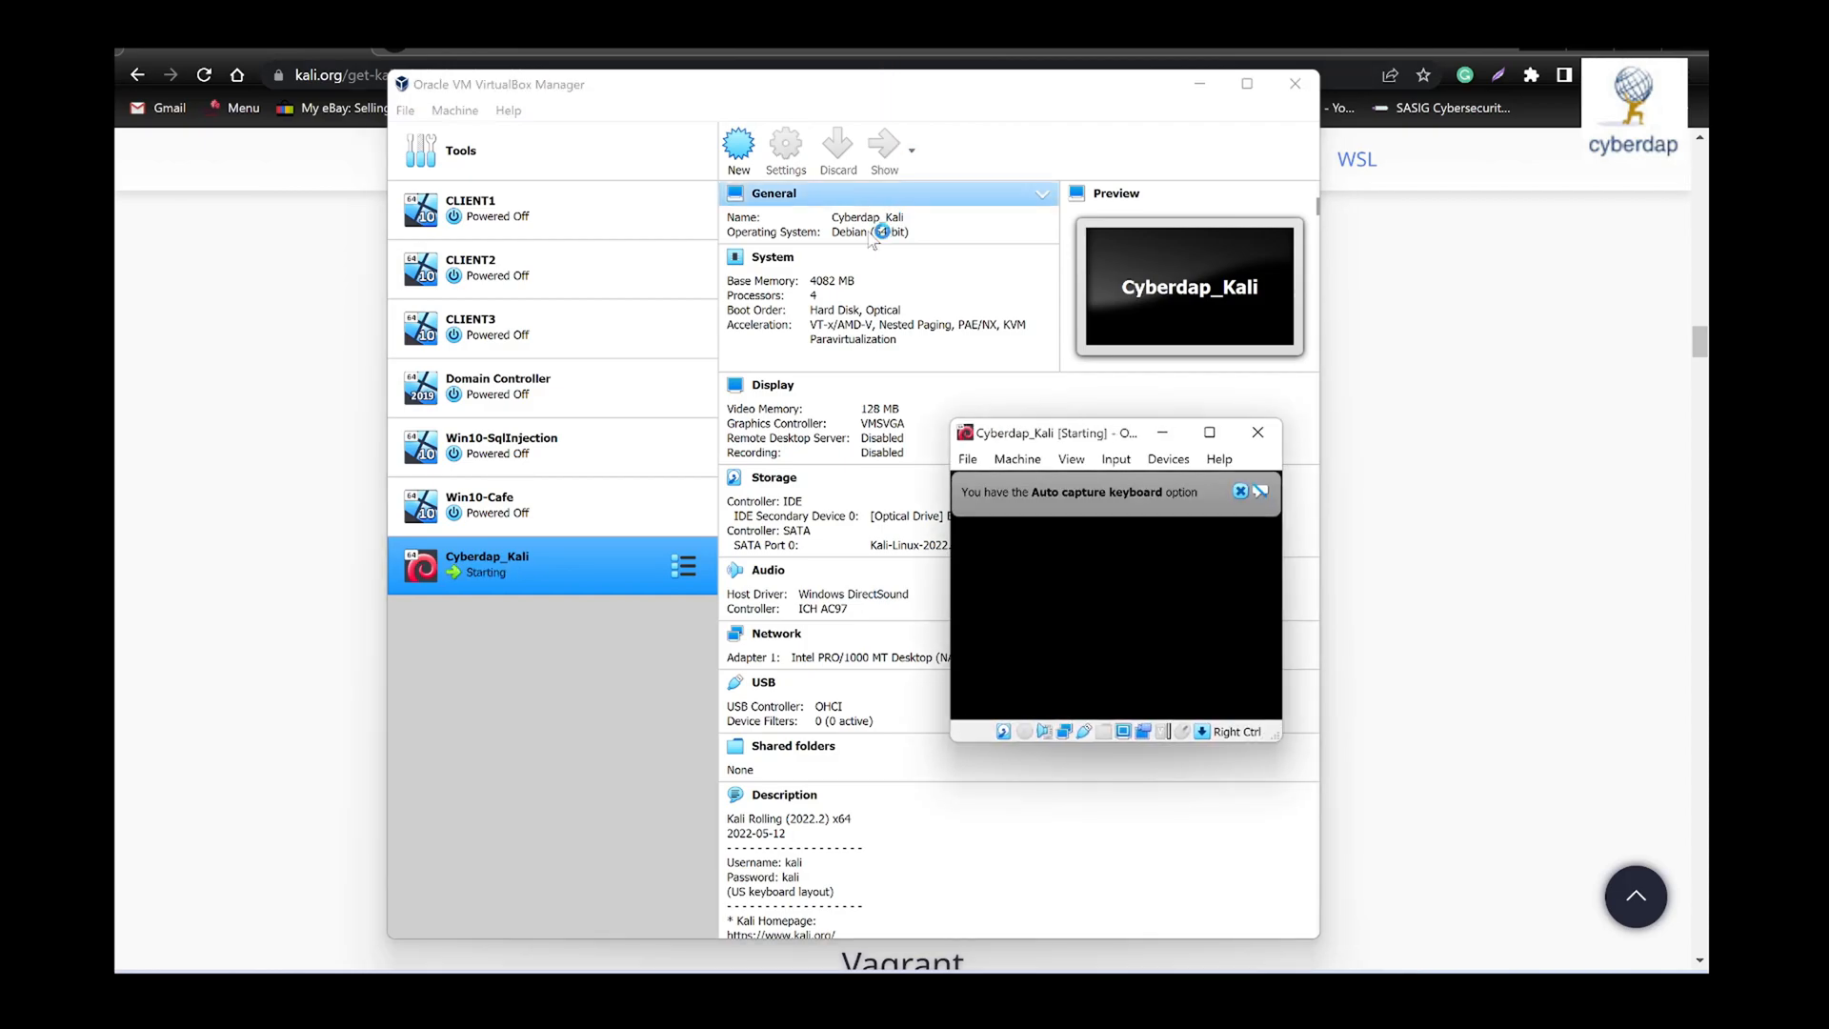
{"action": "scroll", "coordinate": [787, 762], "scroll_direction": "down", "scroll_amount": 2}
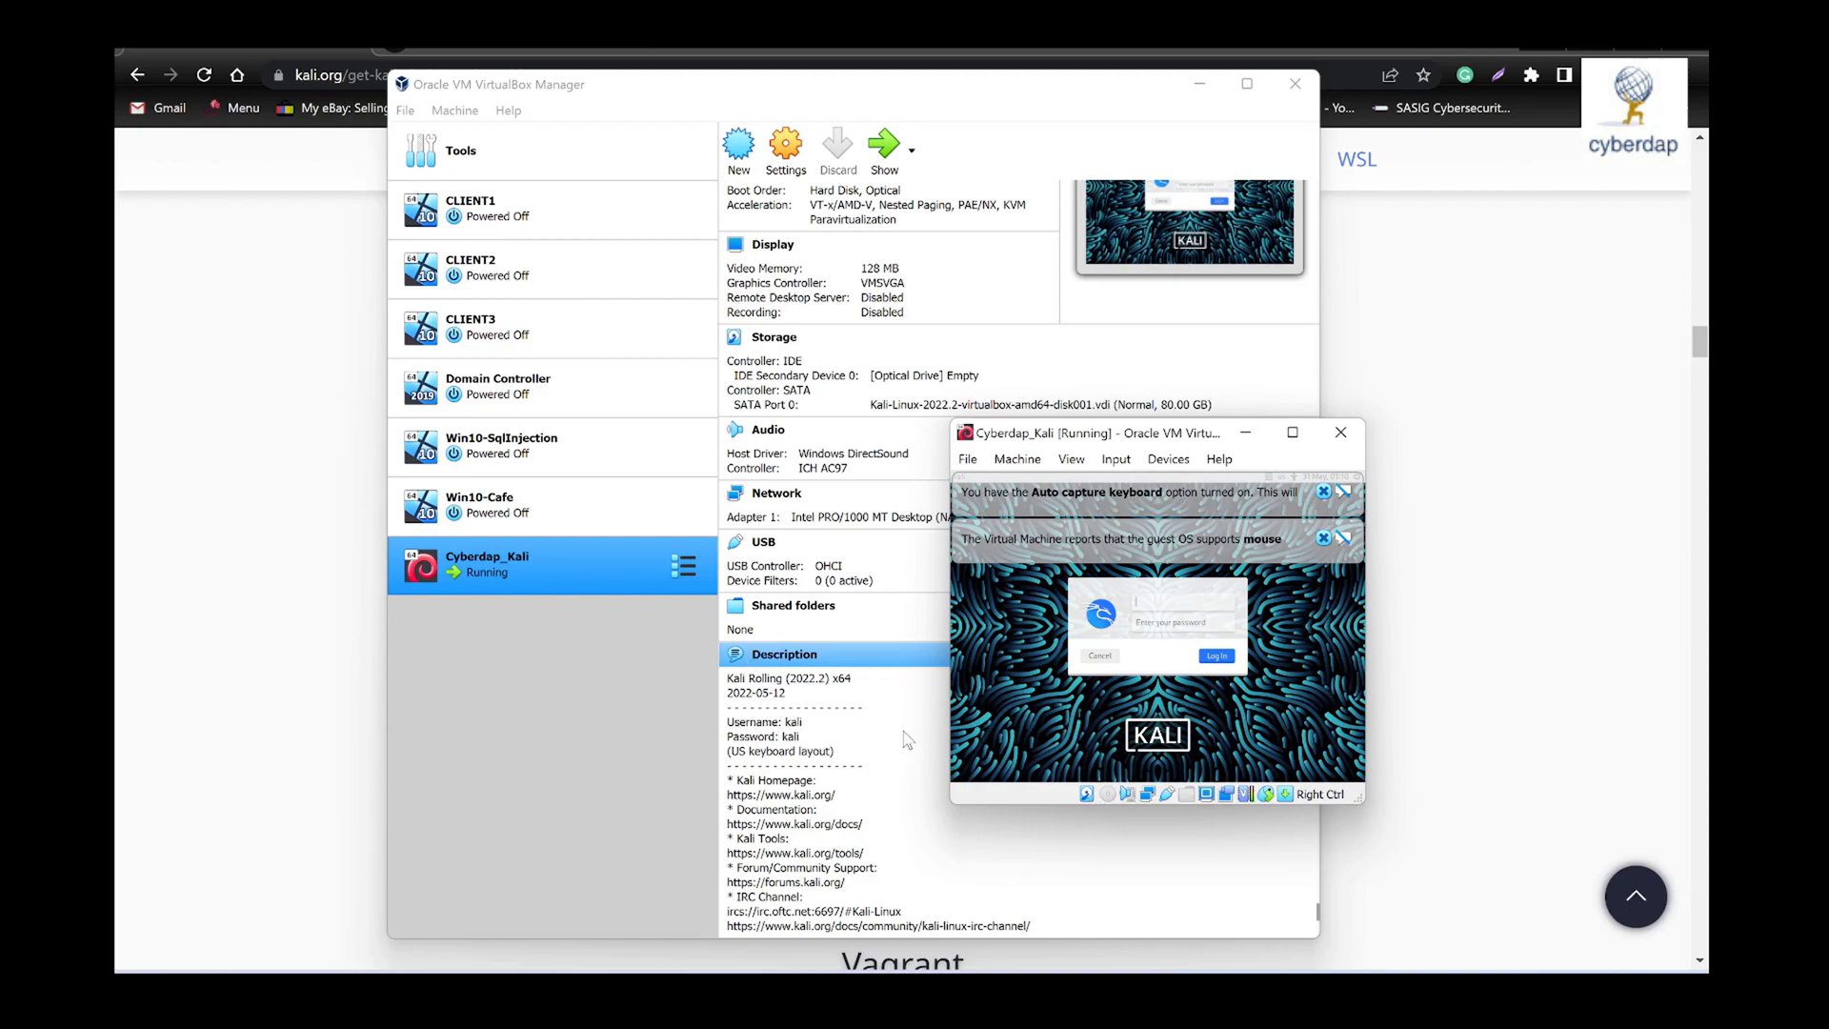
- Dismiss the running Cyberdap_Kali window's notifications, and move and enlarge the window so the login details stay readable
{"action": "left_click_drag", "start_coordinate": [1222, 440], "coordinate": [965, 339]}
{"action": "left_click", "coordinate": [1084, 439]}
{"action": "left_click", "coordinate": [1085, 395]}
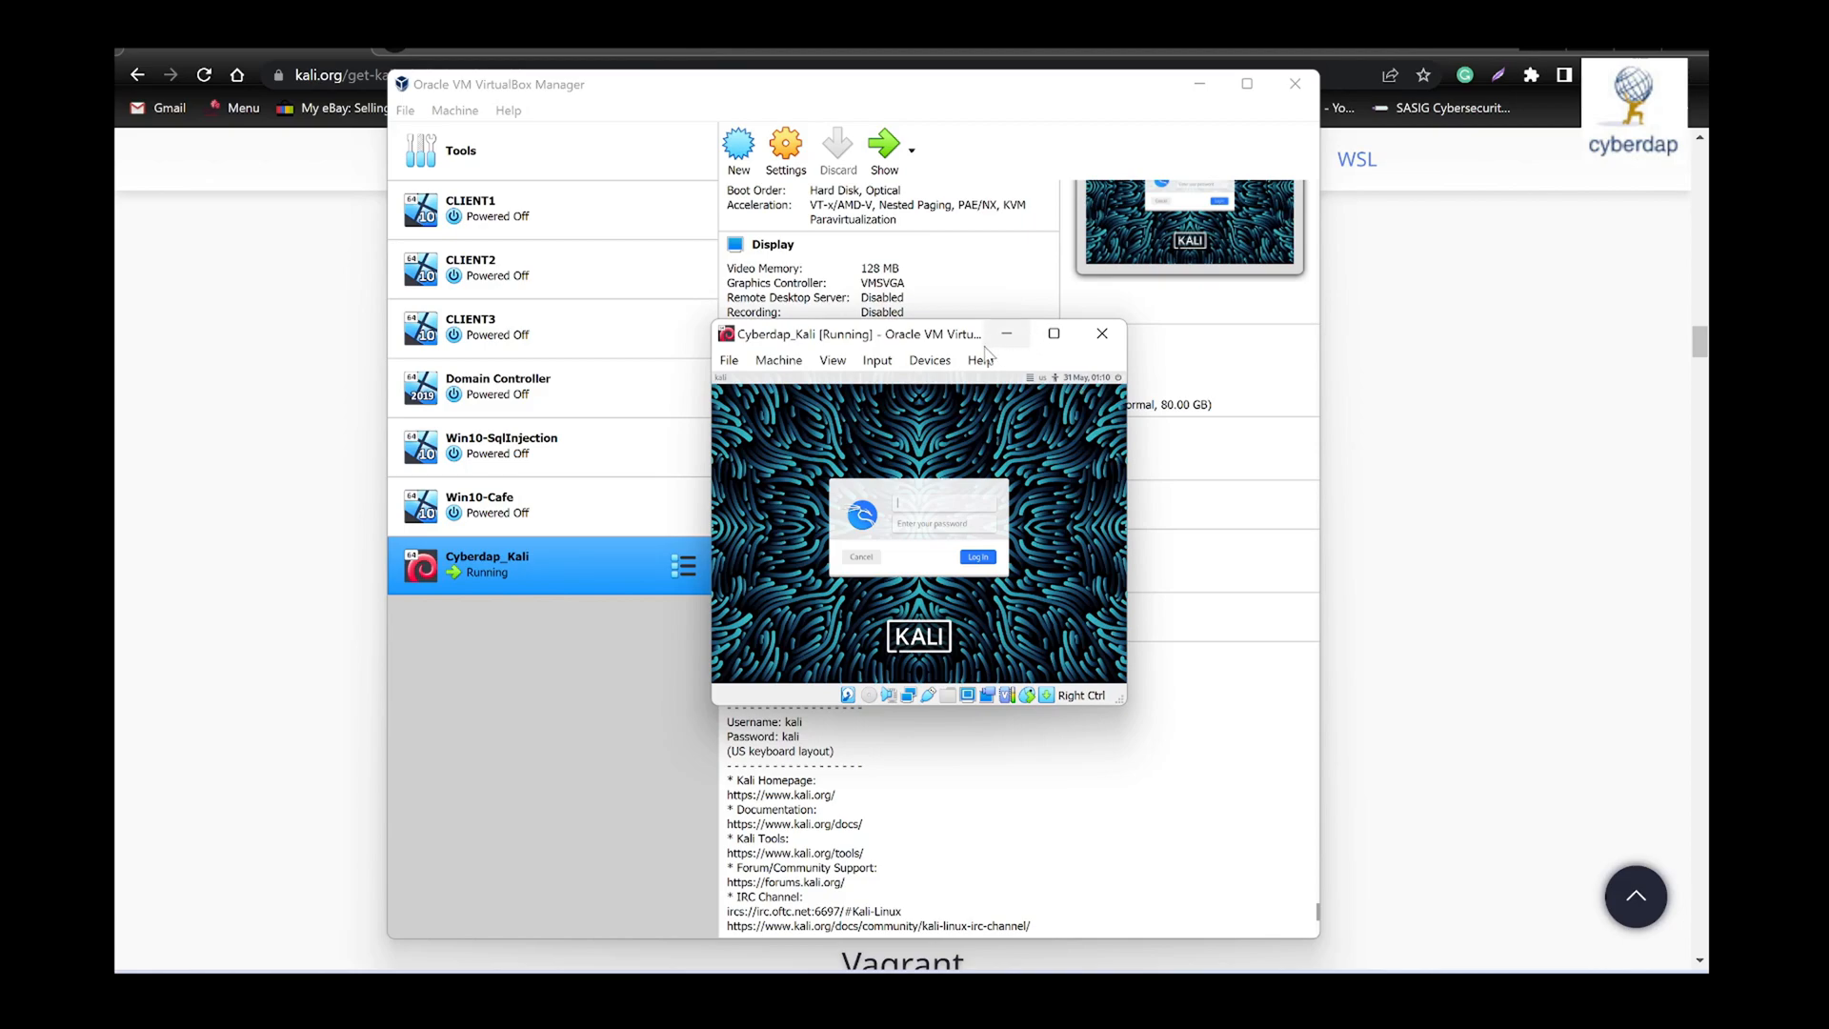
{"action": "left_click_drag", "start_coordinate": [932, 321], "coordinate": [889, 185]}
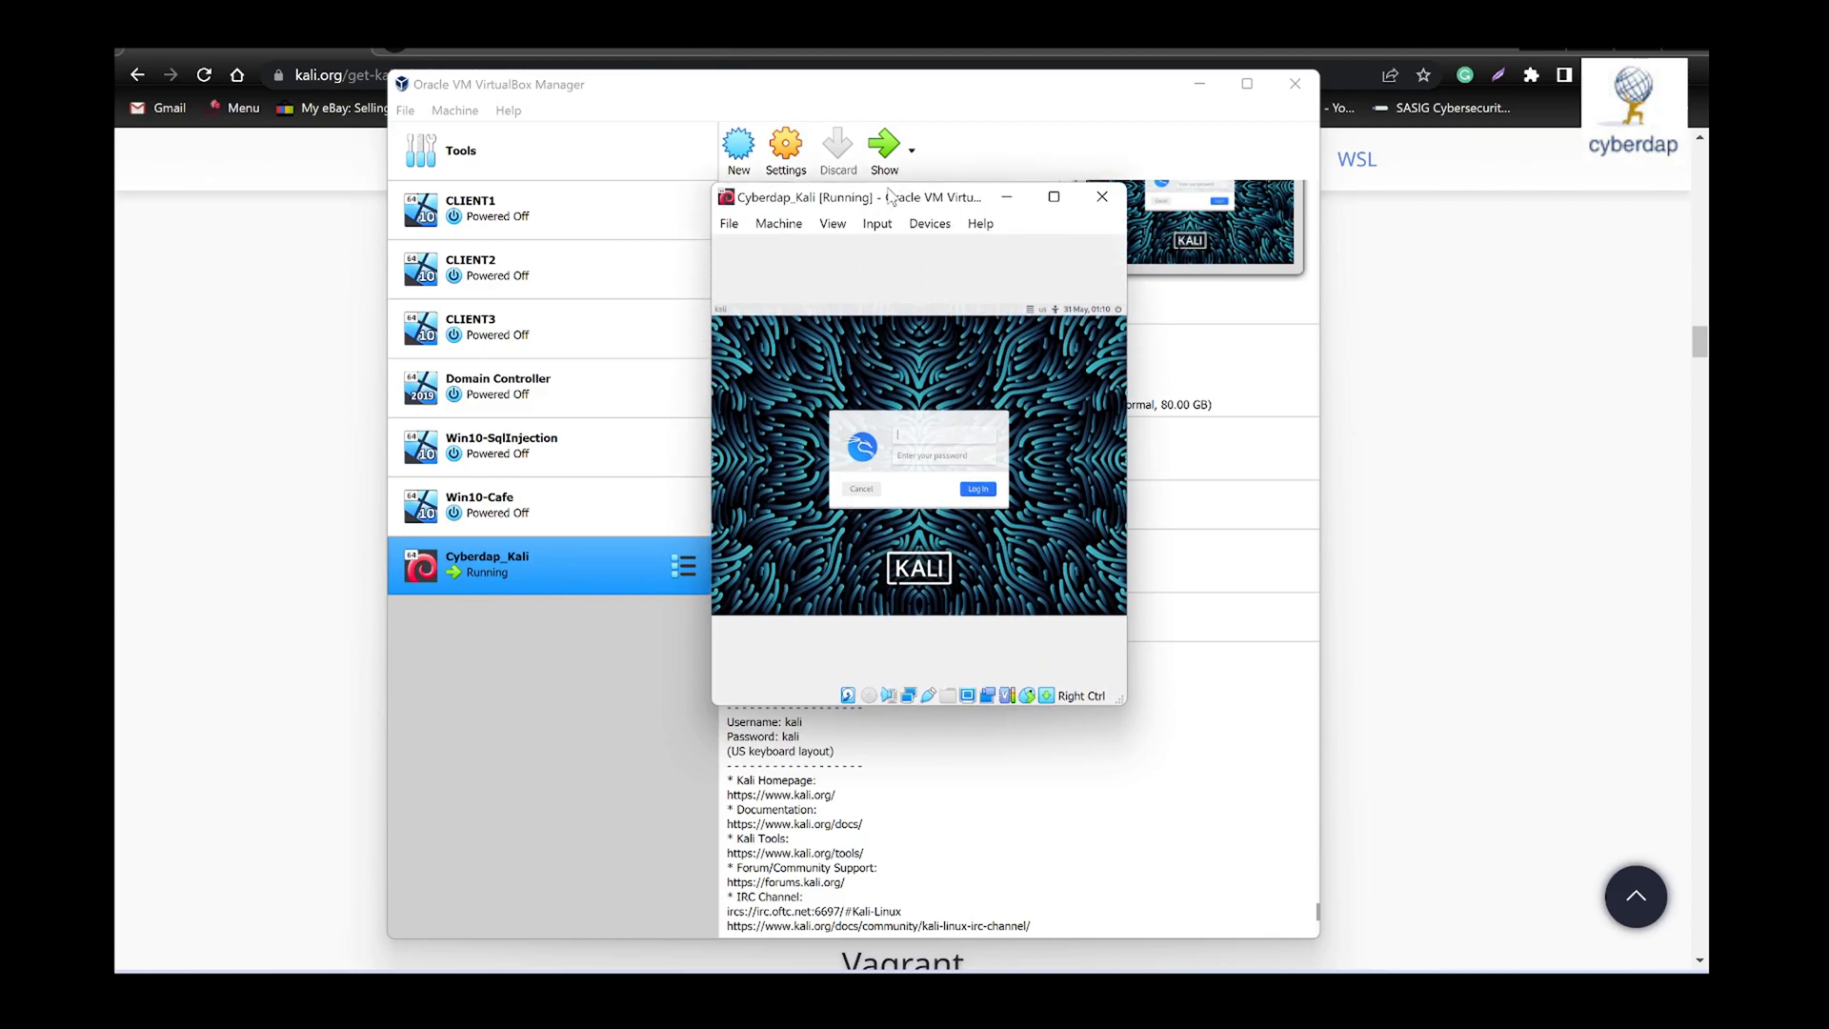
{"action": "left_click_drag", "start_coordinate": [707, 395], "coordinate": [433, 395]}
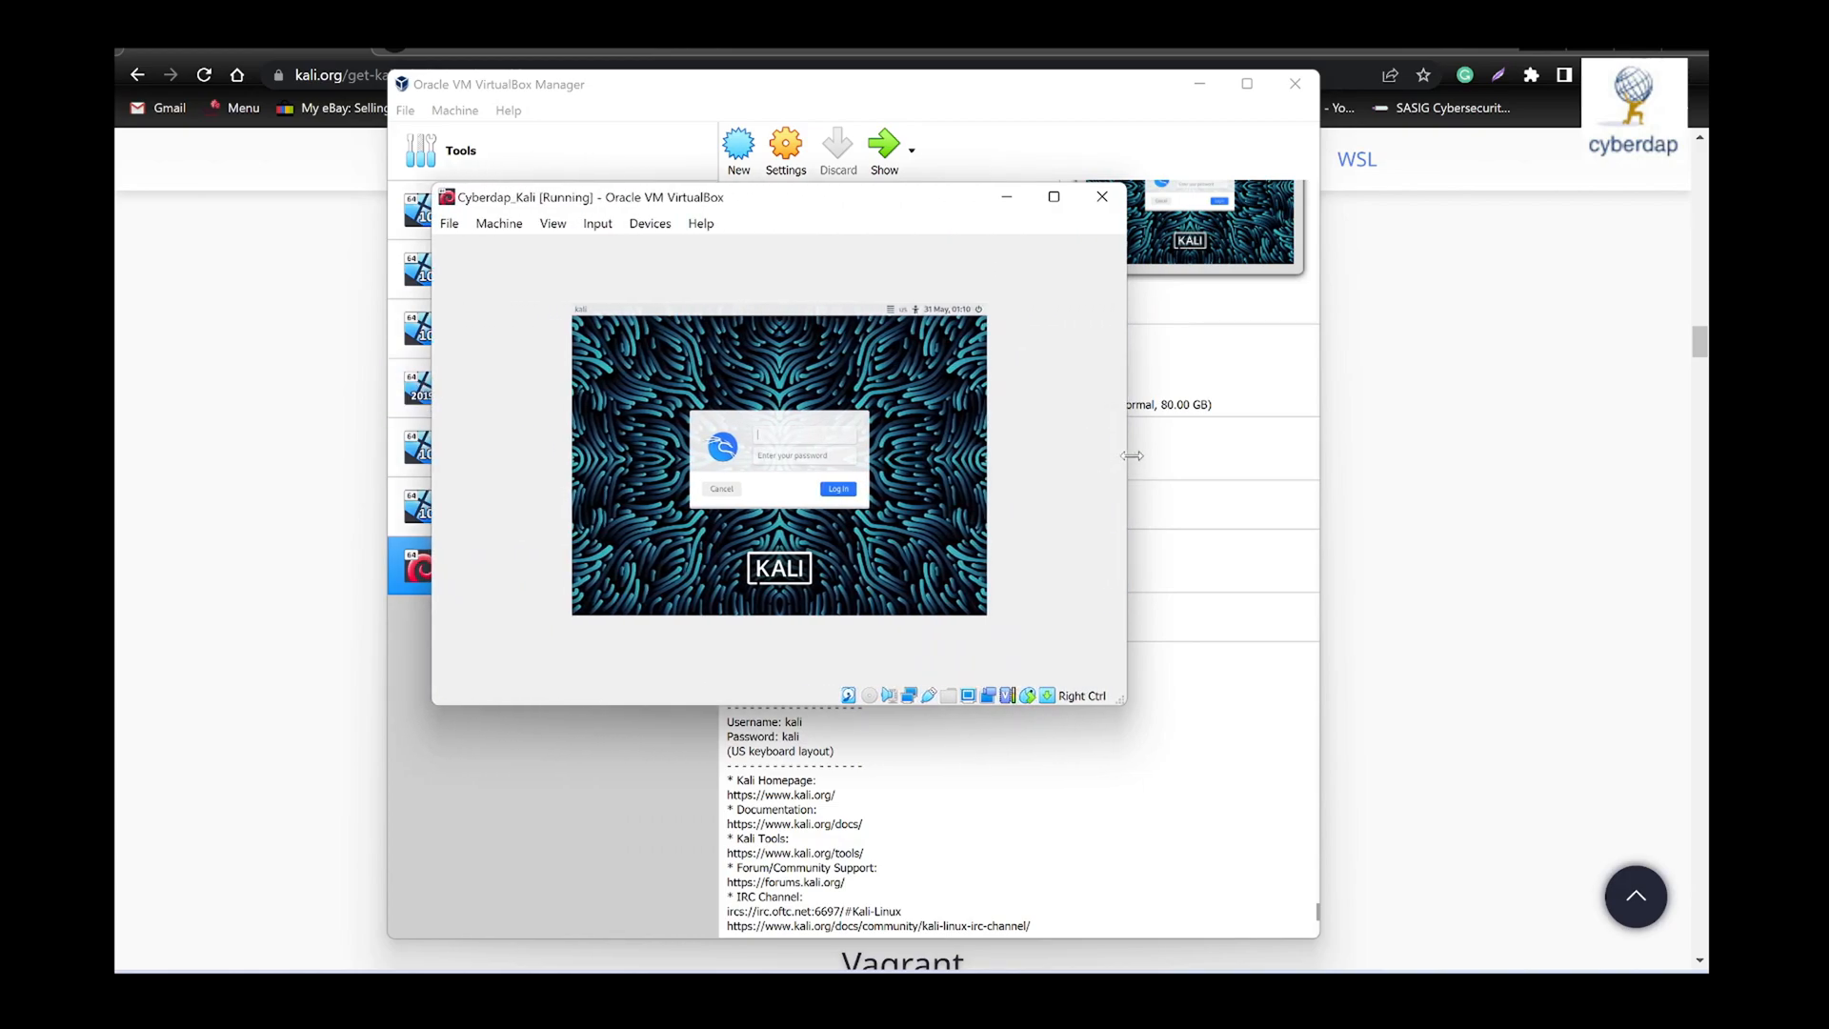
{"action": "left_click_drag", "start_coordinate": [1132, 455], "coordinate": [1185, 456]}
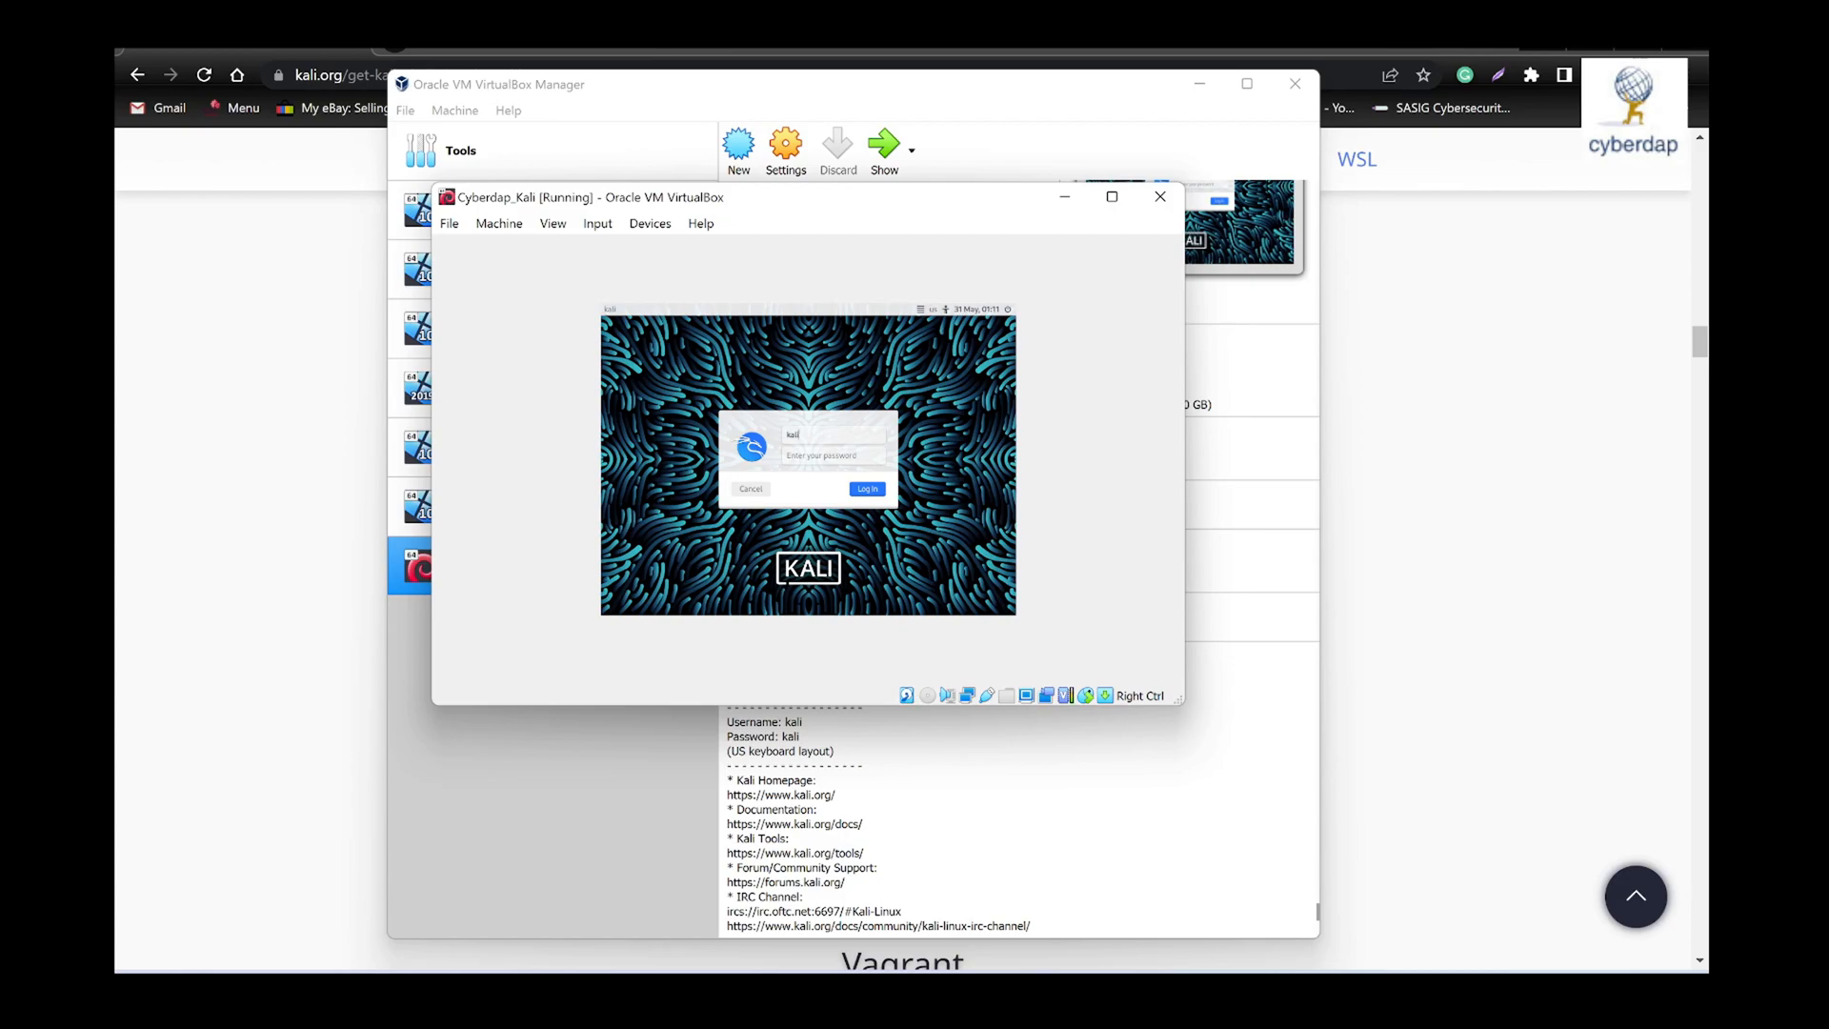
- Log in to Kali with the default username and the account password
{"action": "key", "text": "Tab"}
{"action": "type", "text": "kali"}
{"action": "key", "text": "Return"}
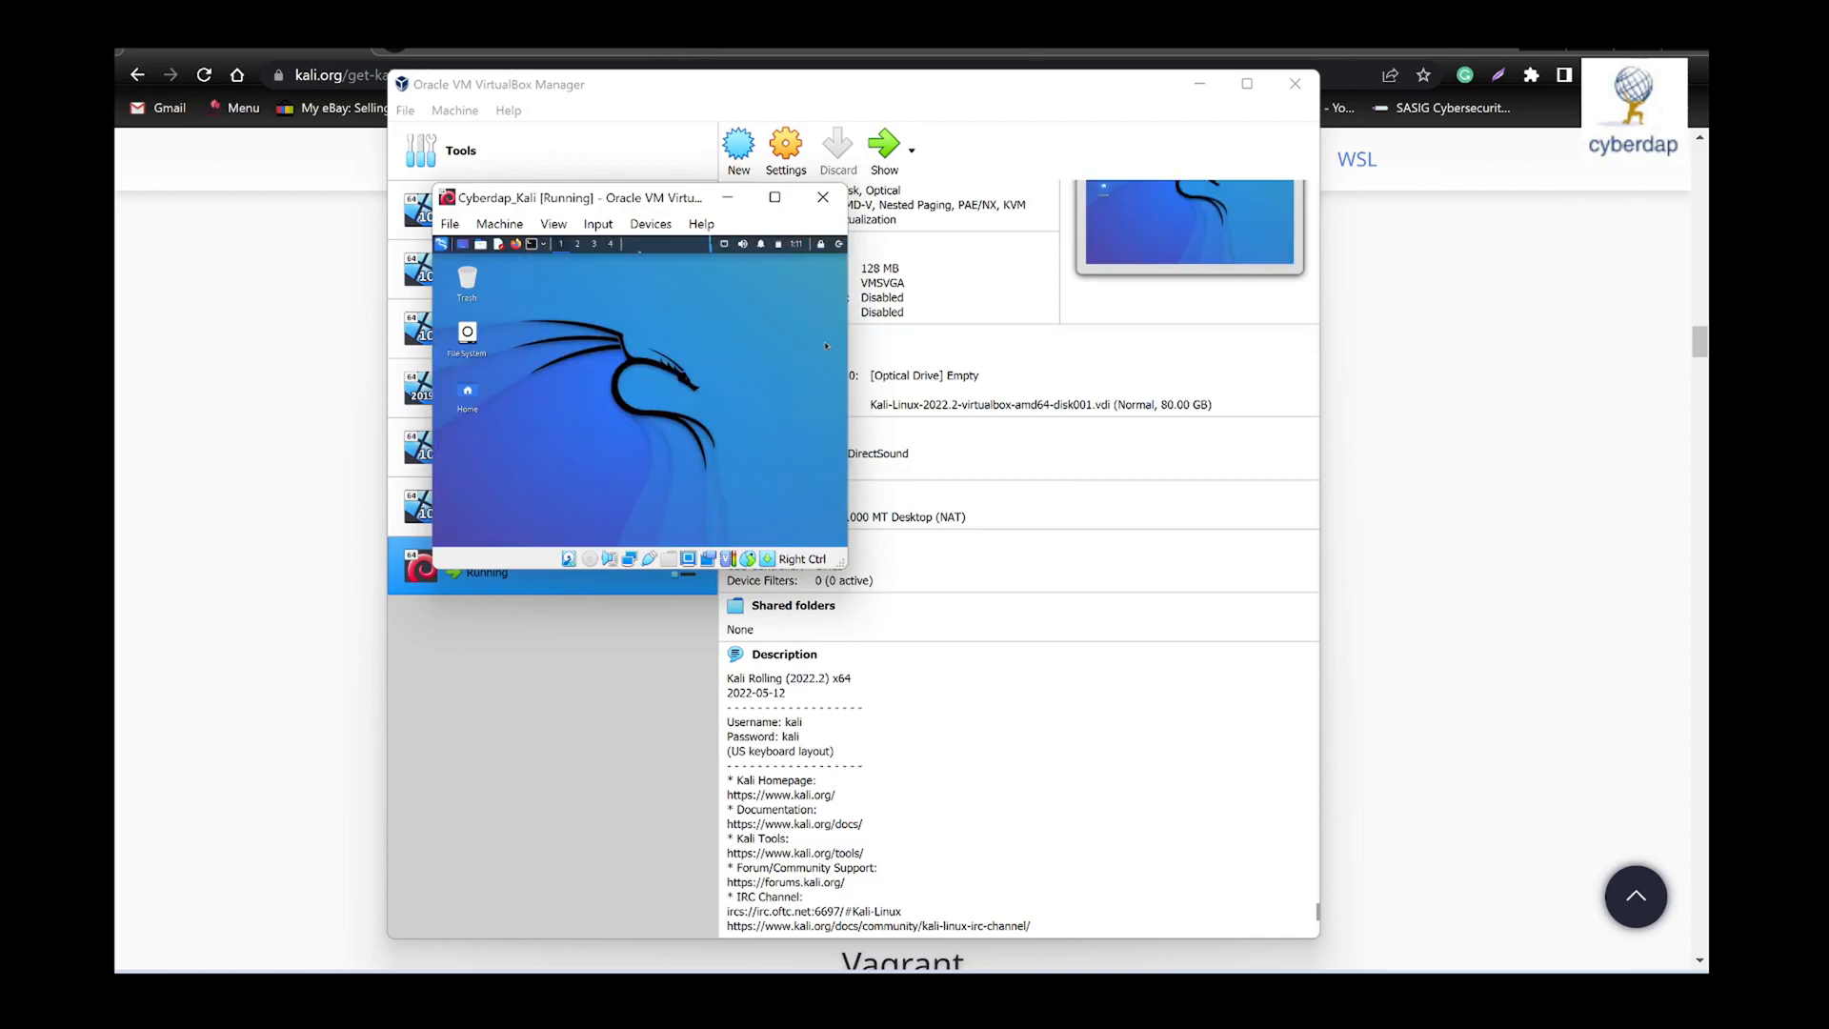
- Enlarge the virtual machine window in width and height, and open a terminal on the Kali desktop
{"action": "left_click_drag", "start_coordinate": [844, 341], "coordinate": [1094, 376]}
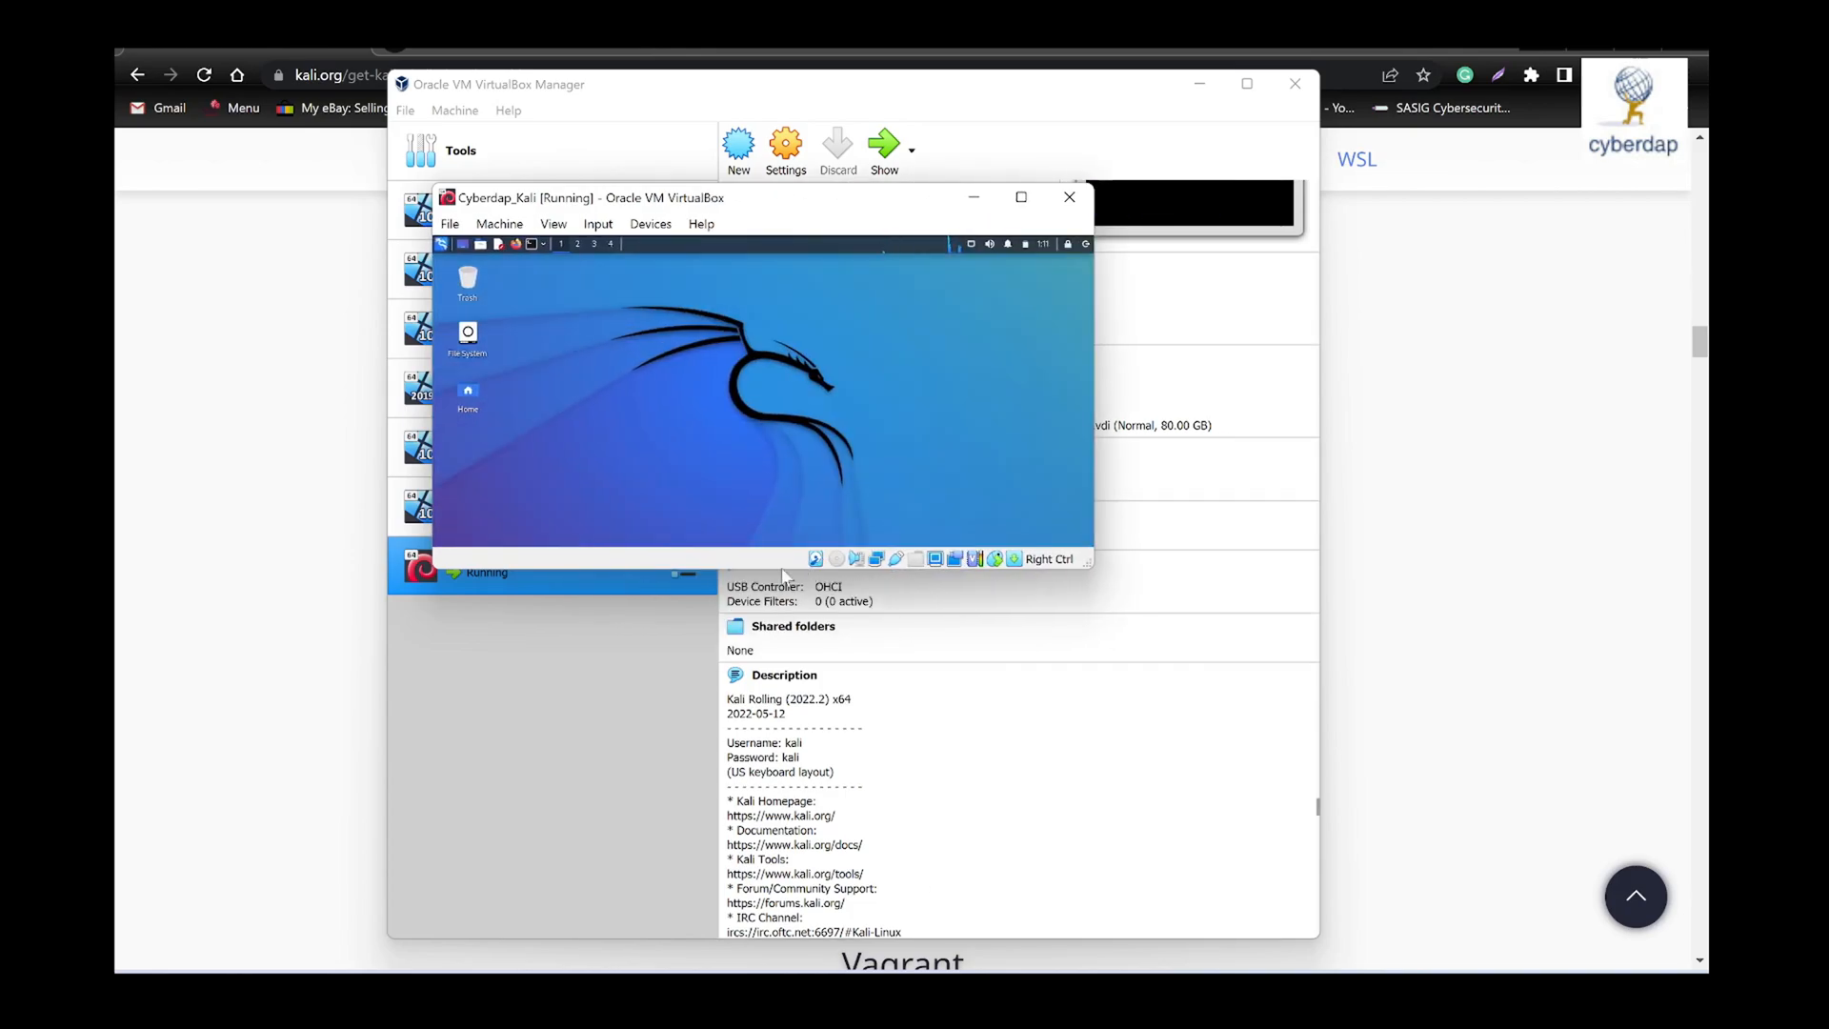
{"action": "left_click_drag", "start_coordinate": [781, 569], "coordinate": [801, 840]}
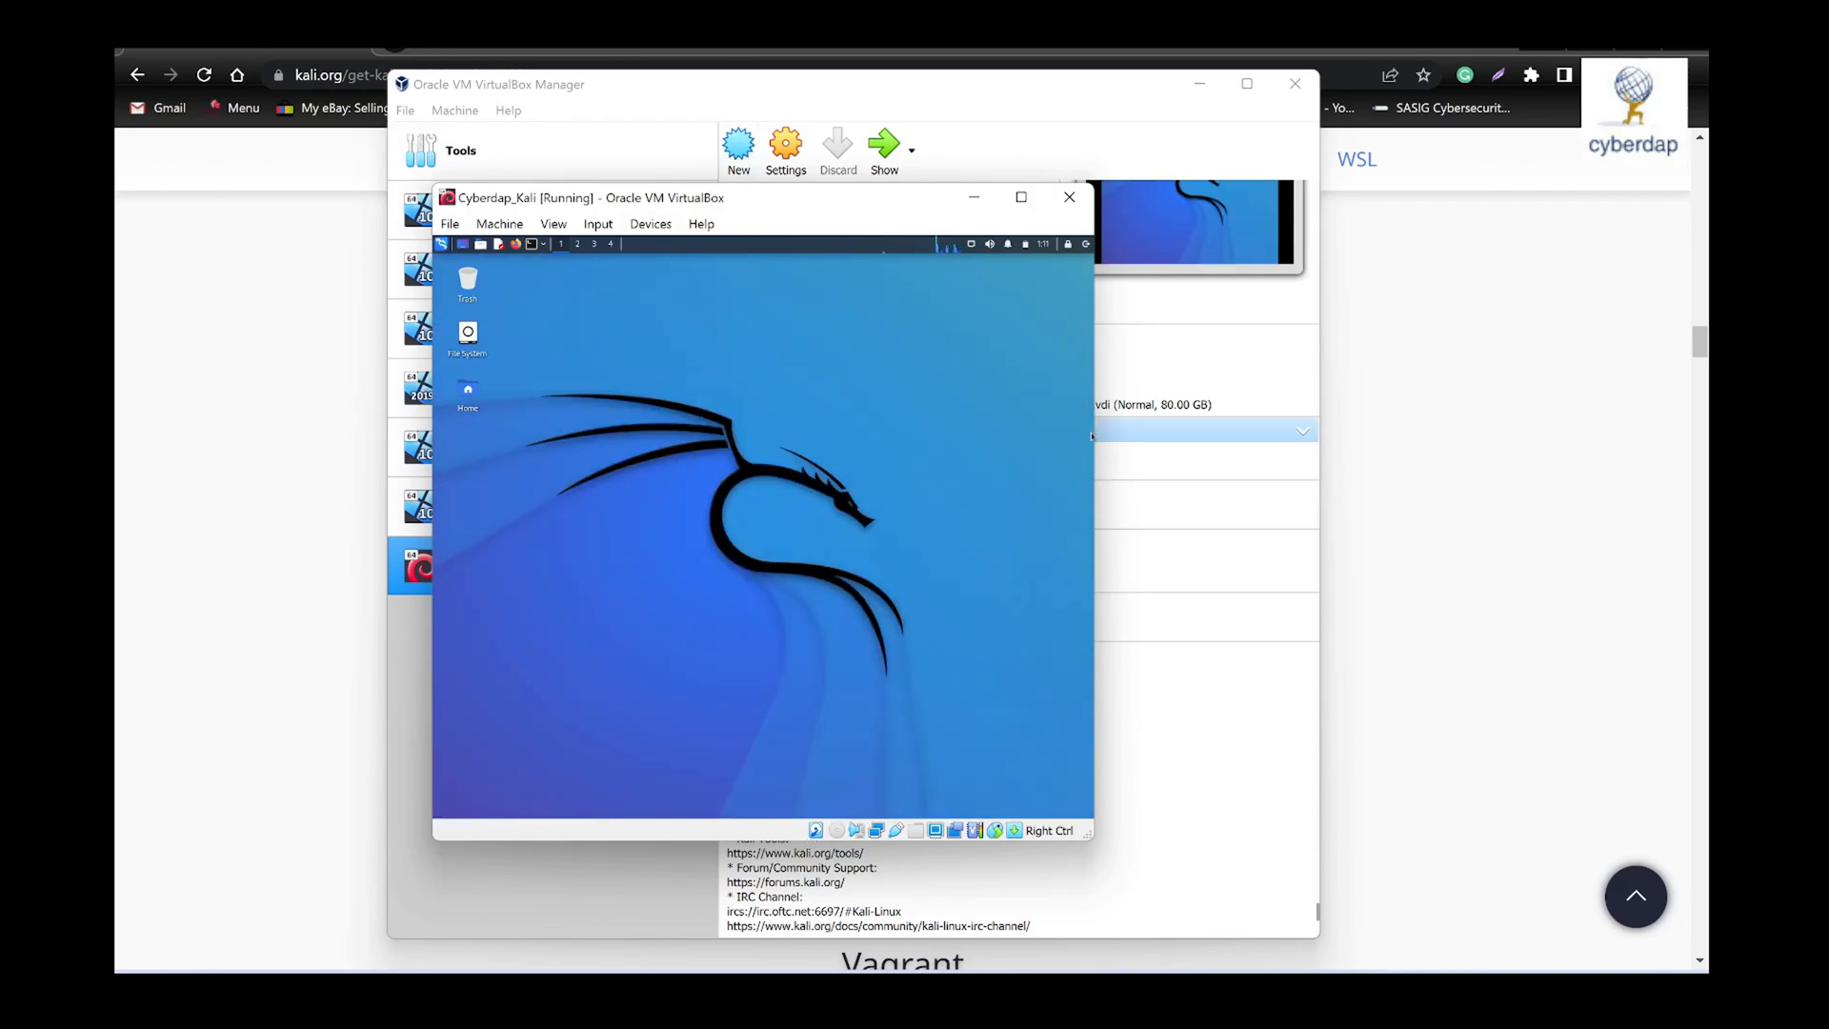
{"action": "left_click_drag", "start_coordinate": [1096, 433], "coordinate": [1284, 429]}
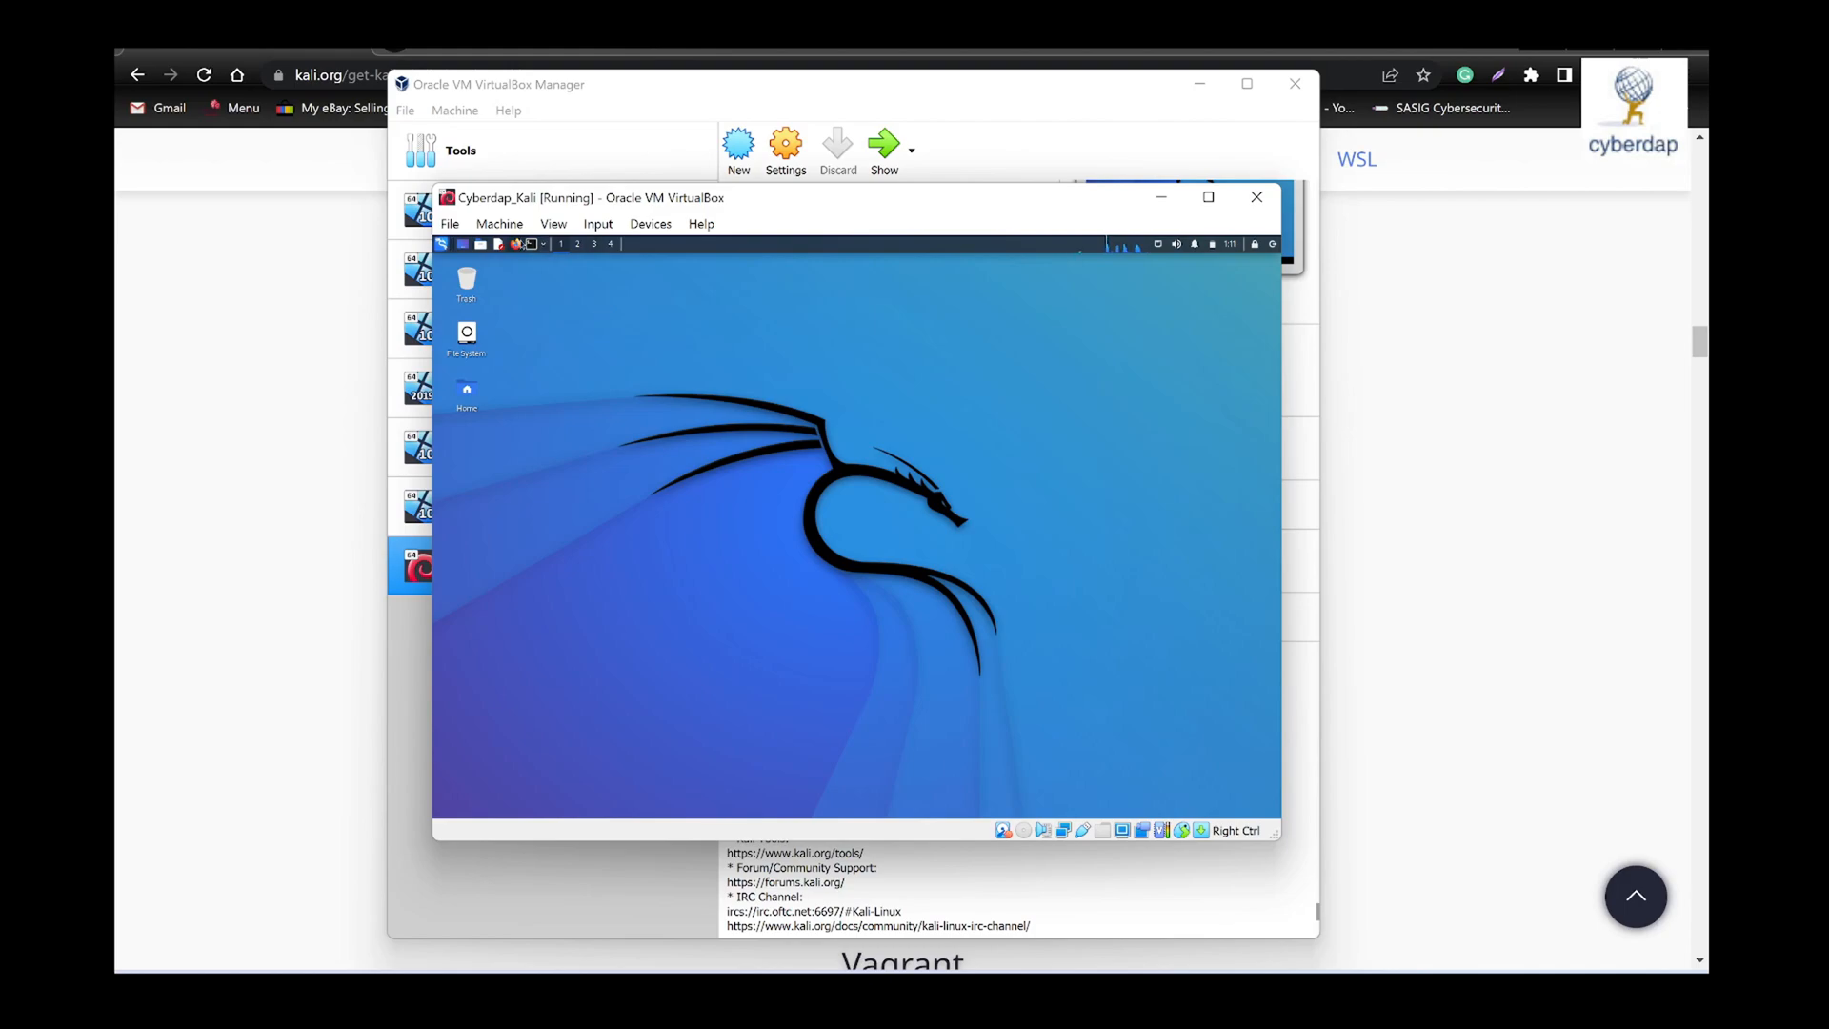
{"action": "left_click", "coordinate": [532, 245]}
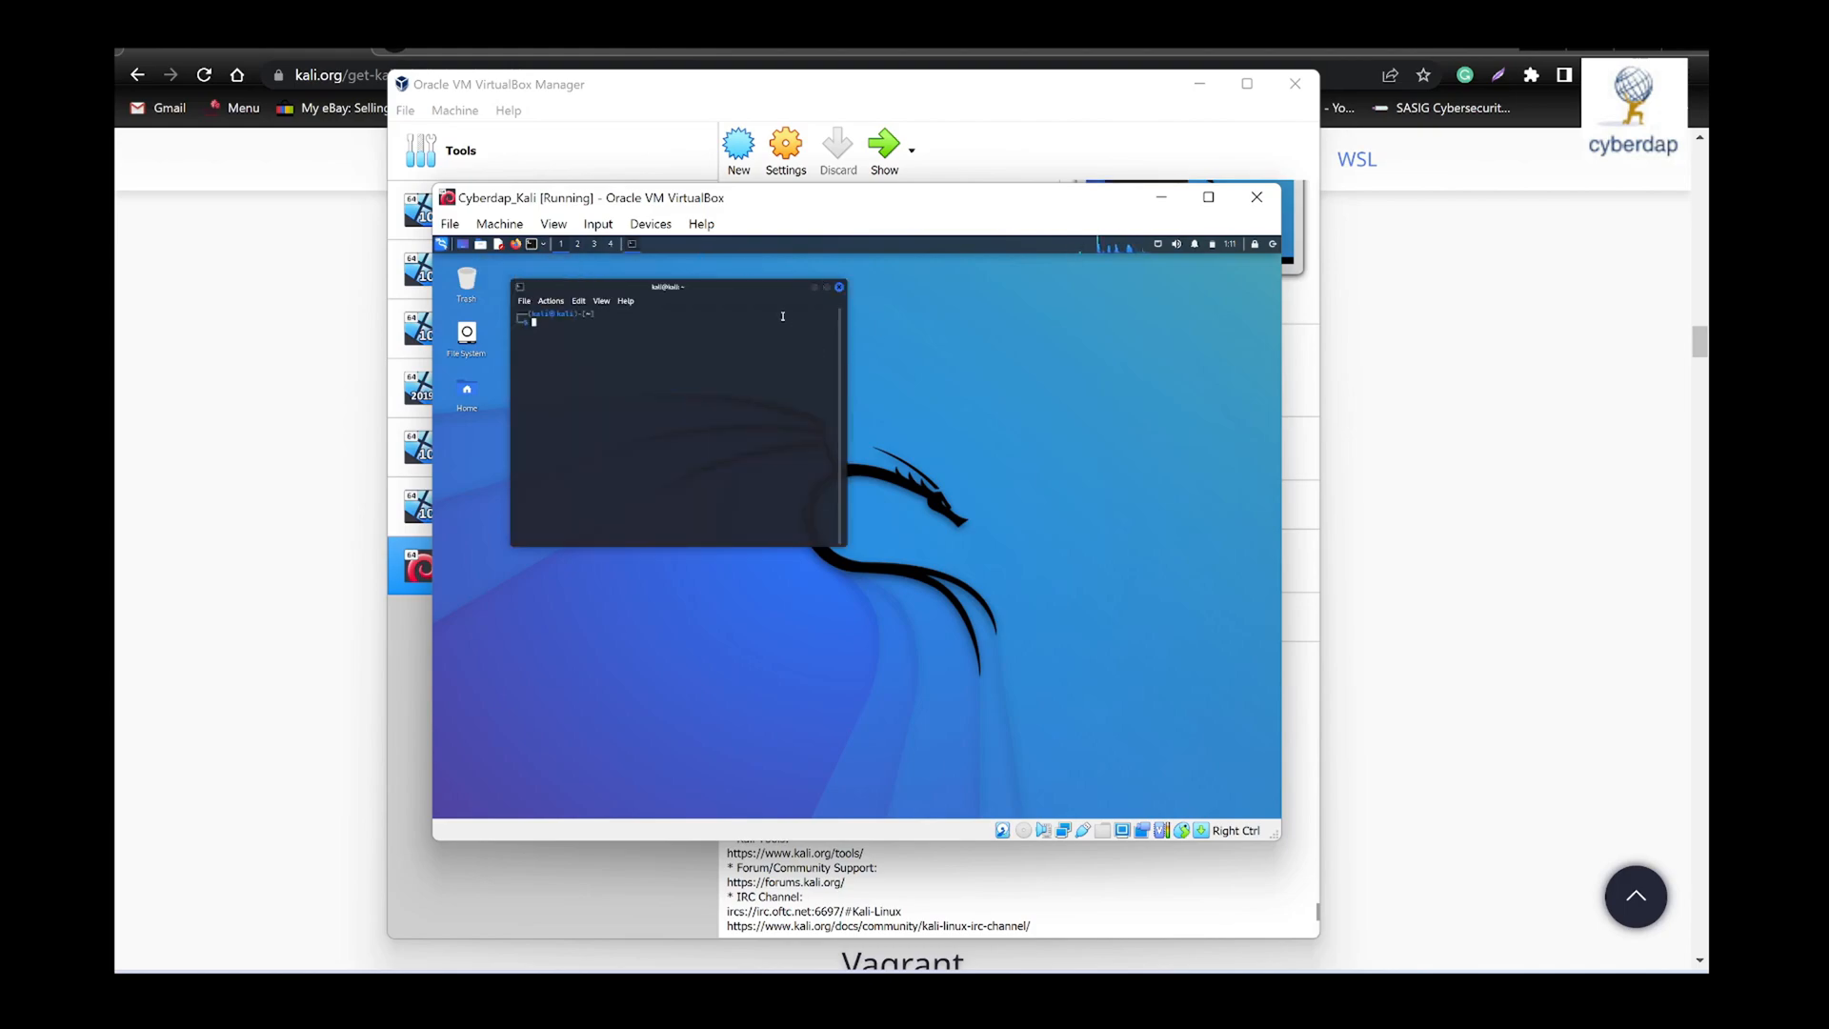
{"action": "left_click", "coordinate": [600, 302]}
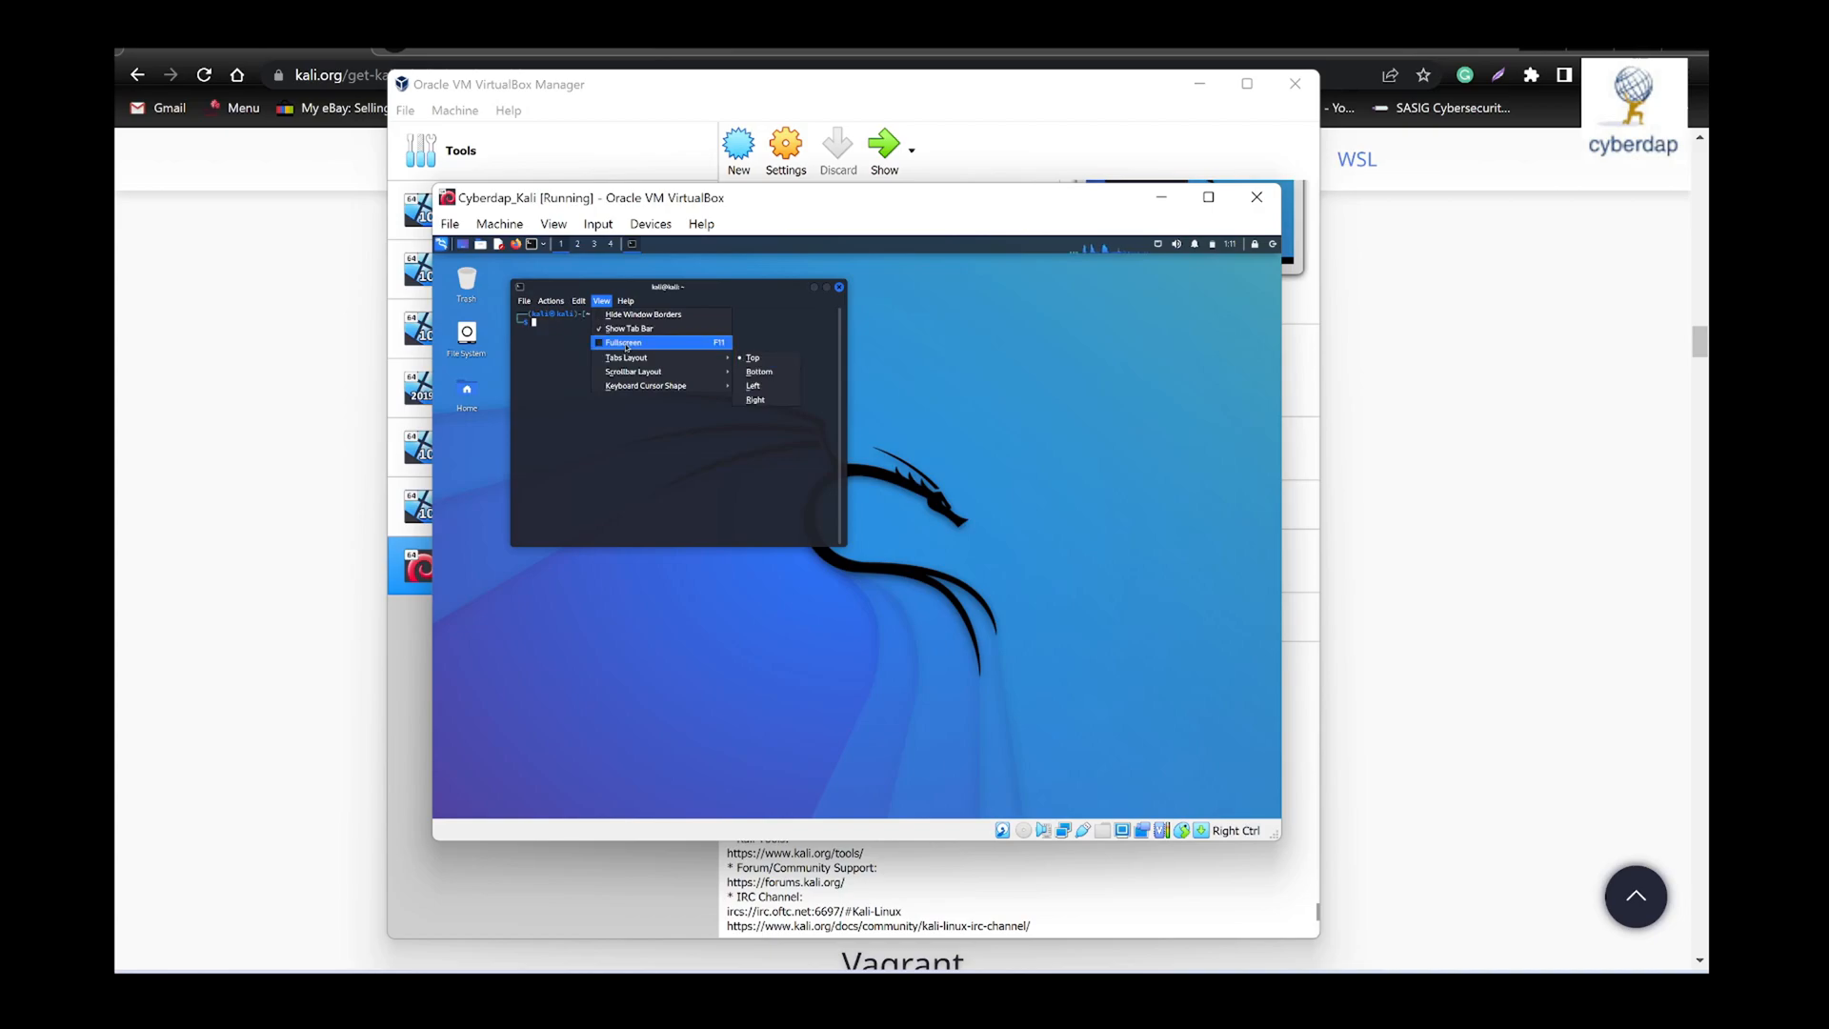
{"action": "left_click", "coordinate": [624, 342]}
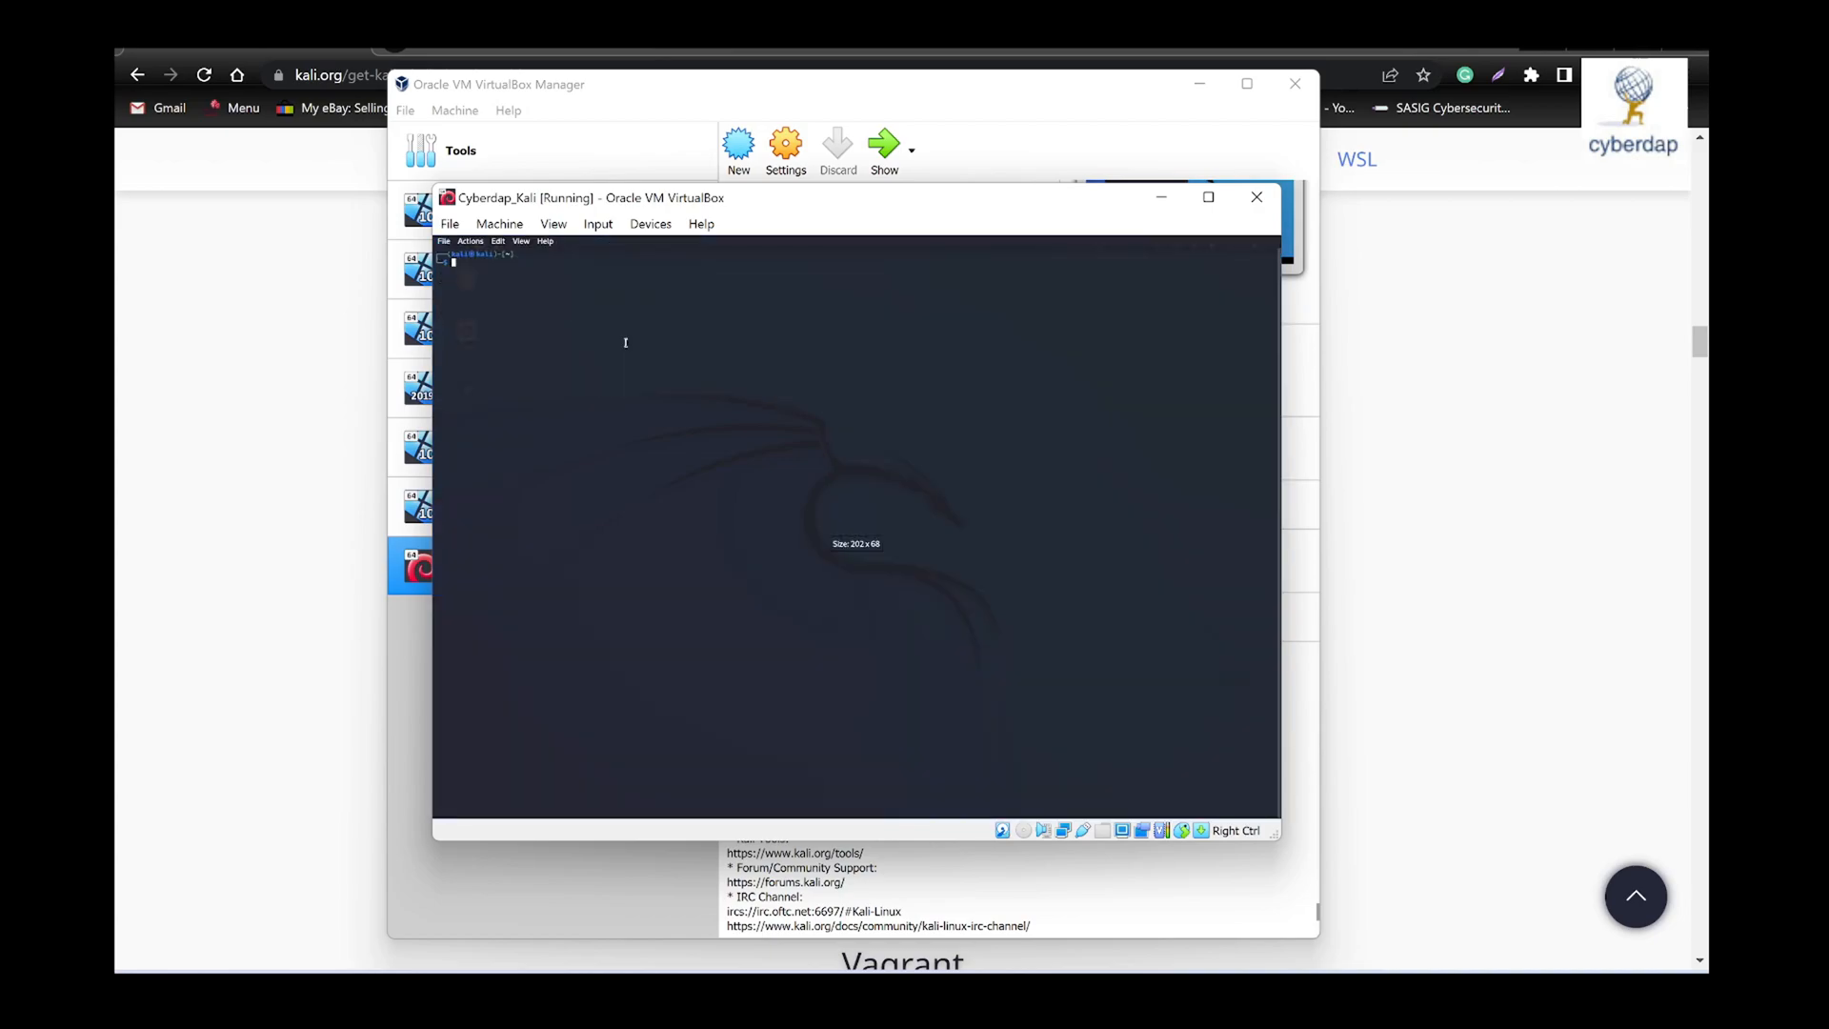
{"action": "left_click", "coordinate": [523, 241]}
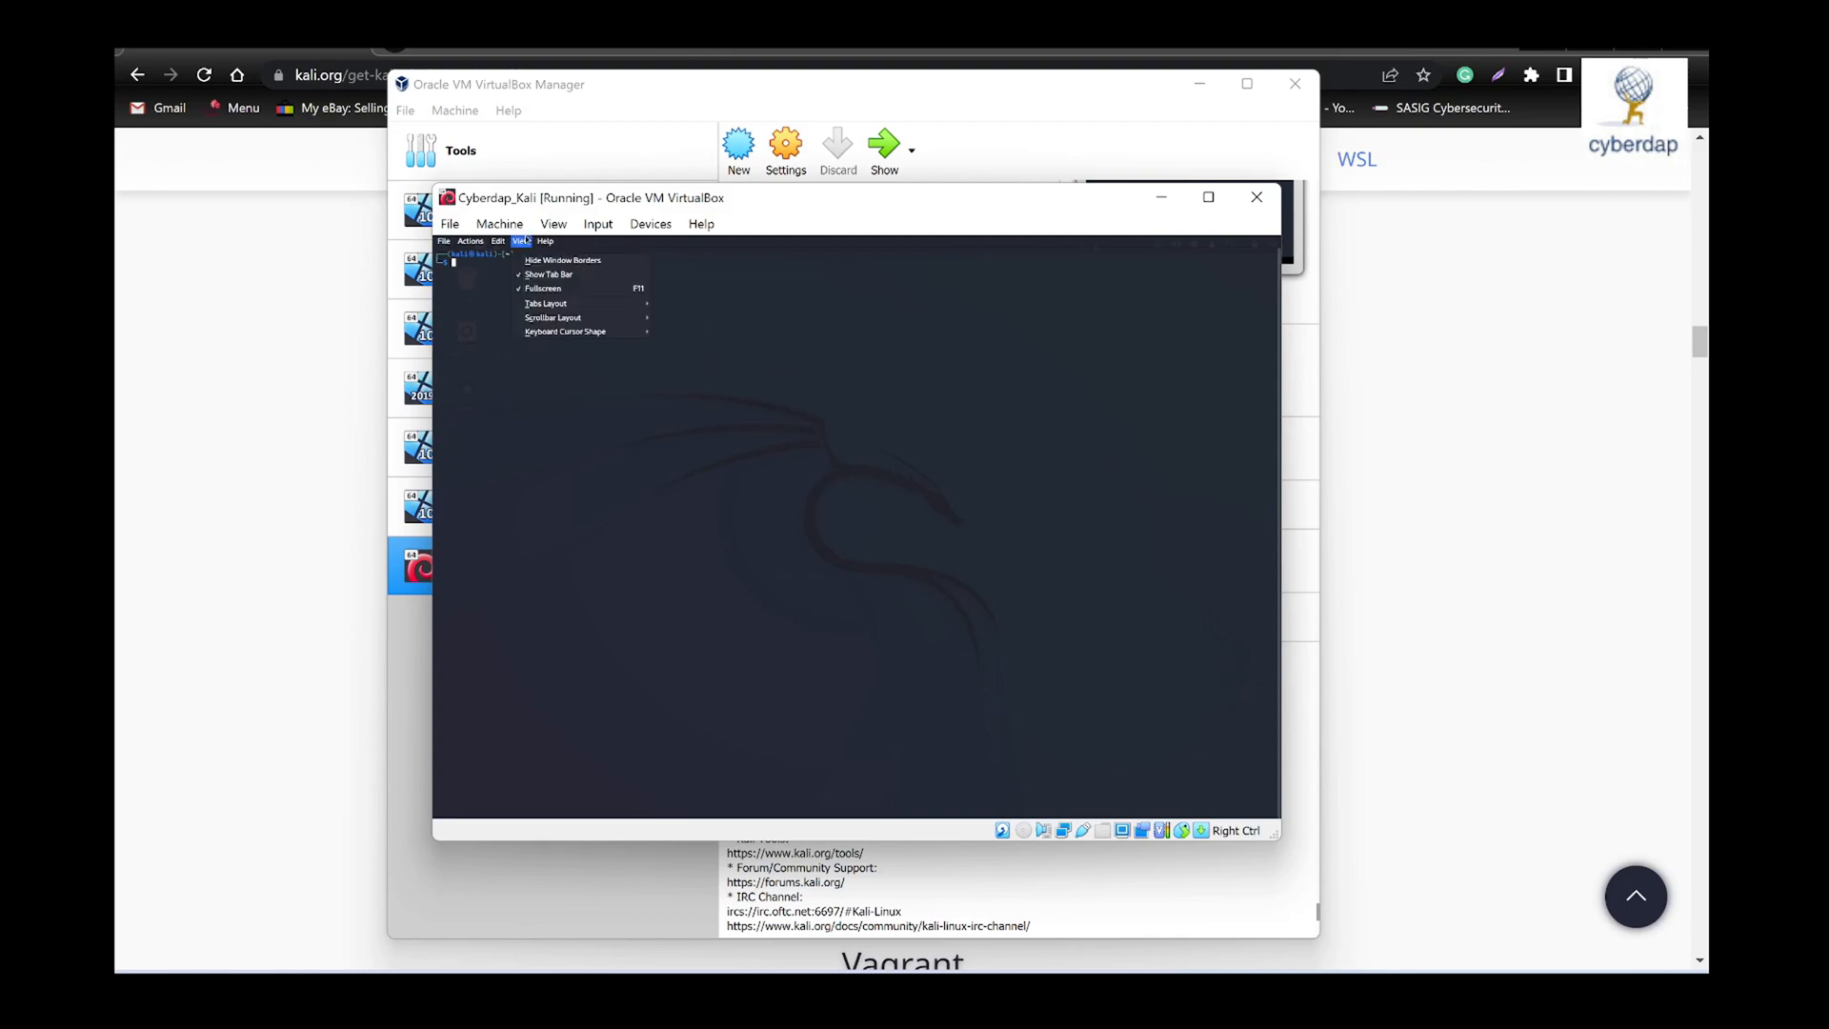
{"action": "left_click", "coordinate": [544, 290]}
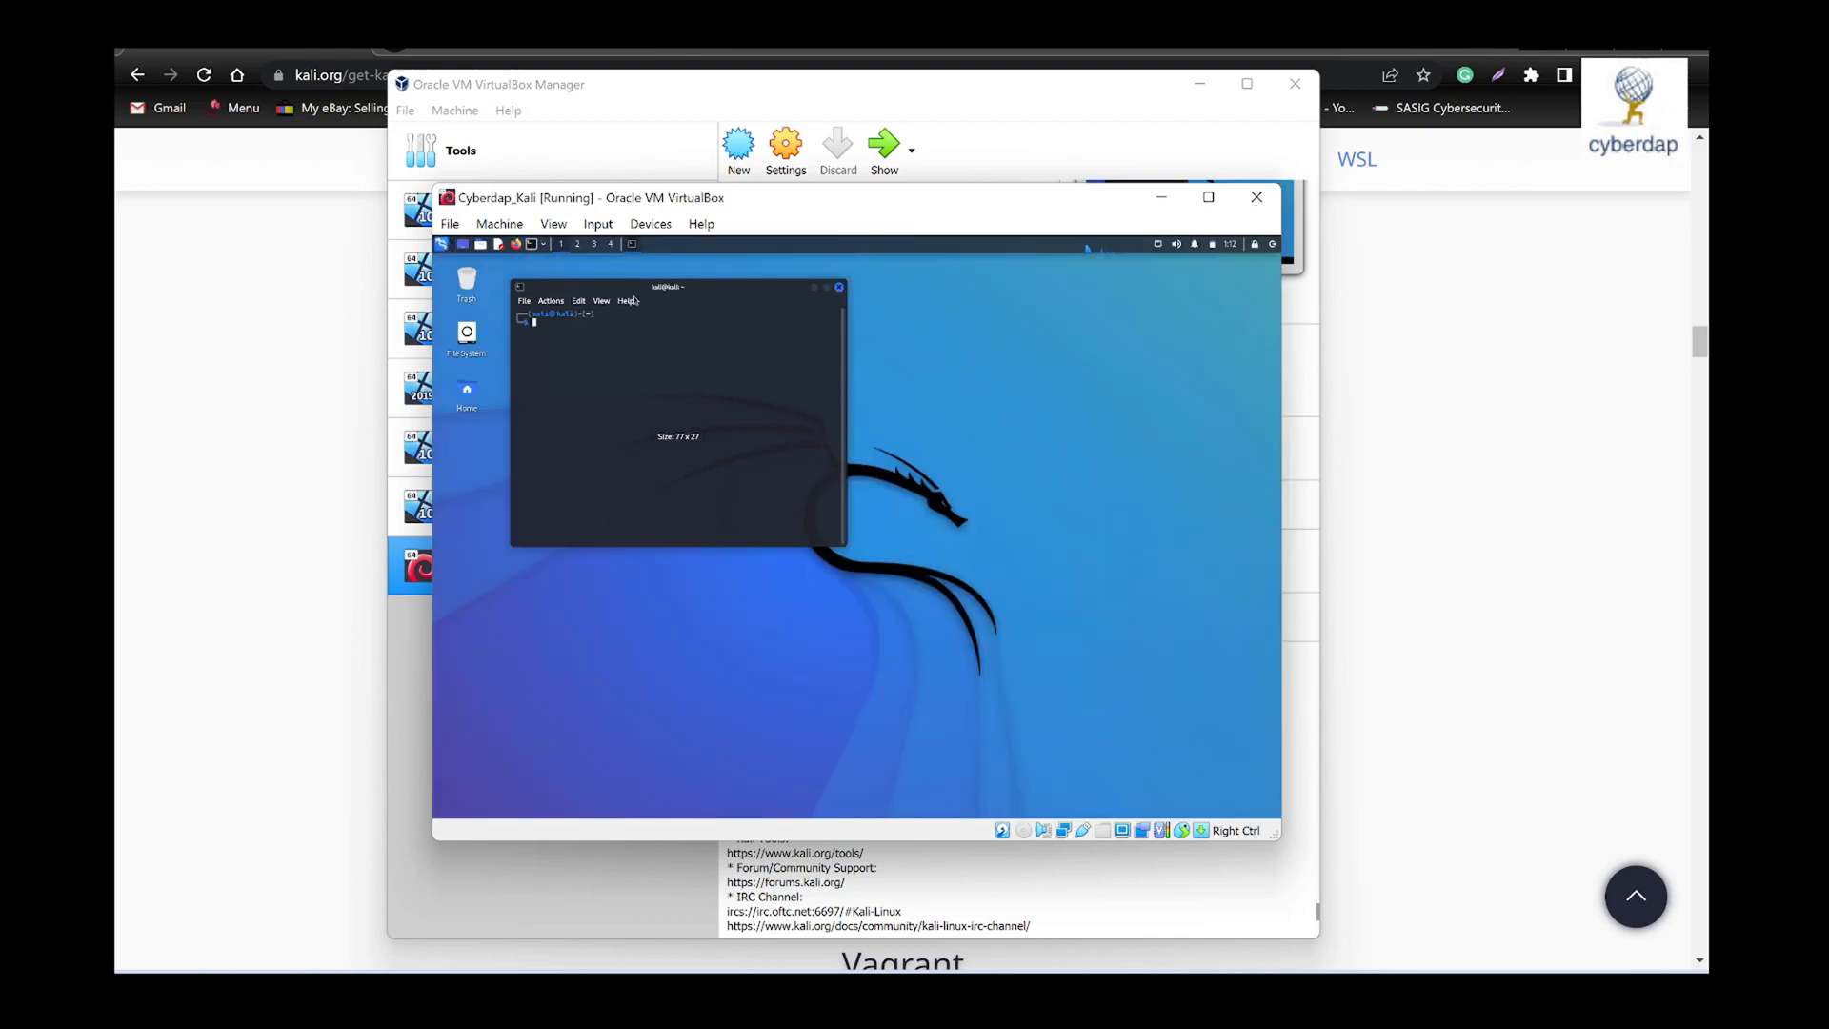
- Move the terminal toward the middle of the Kali desktop and enlarge it to fill most of the desktop
{"action": "left_click_drag", "start_coordinate": [647, 286], "coordinate": [815, 282]}
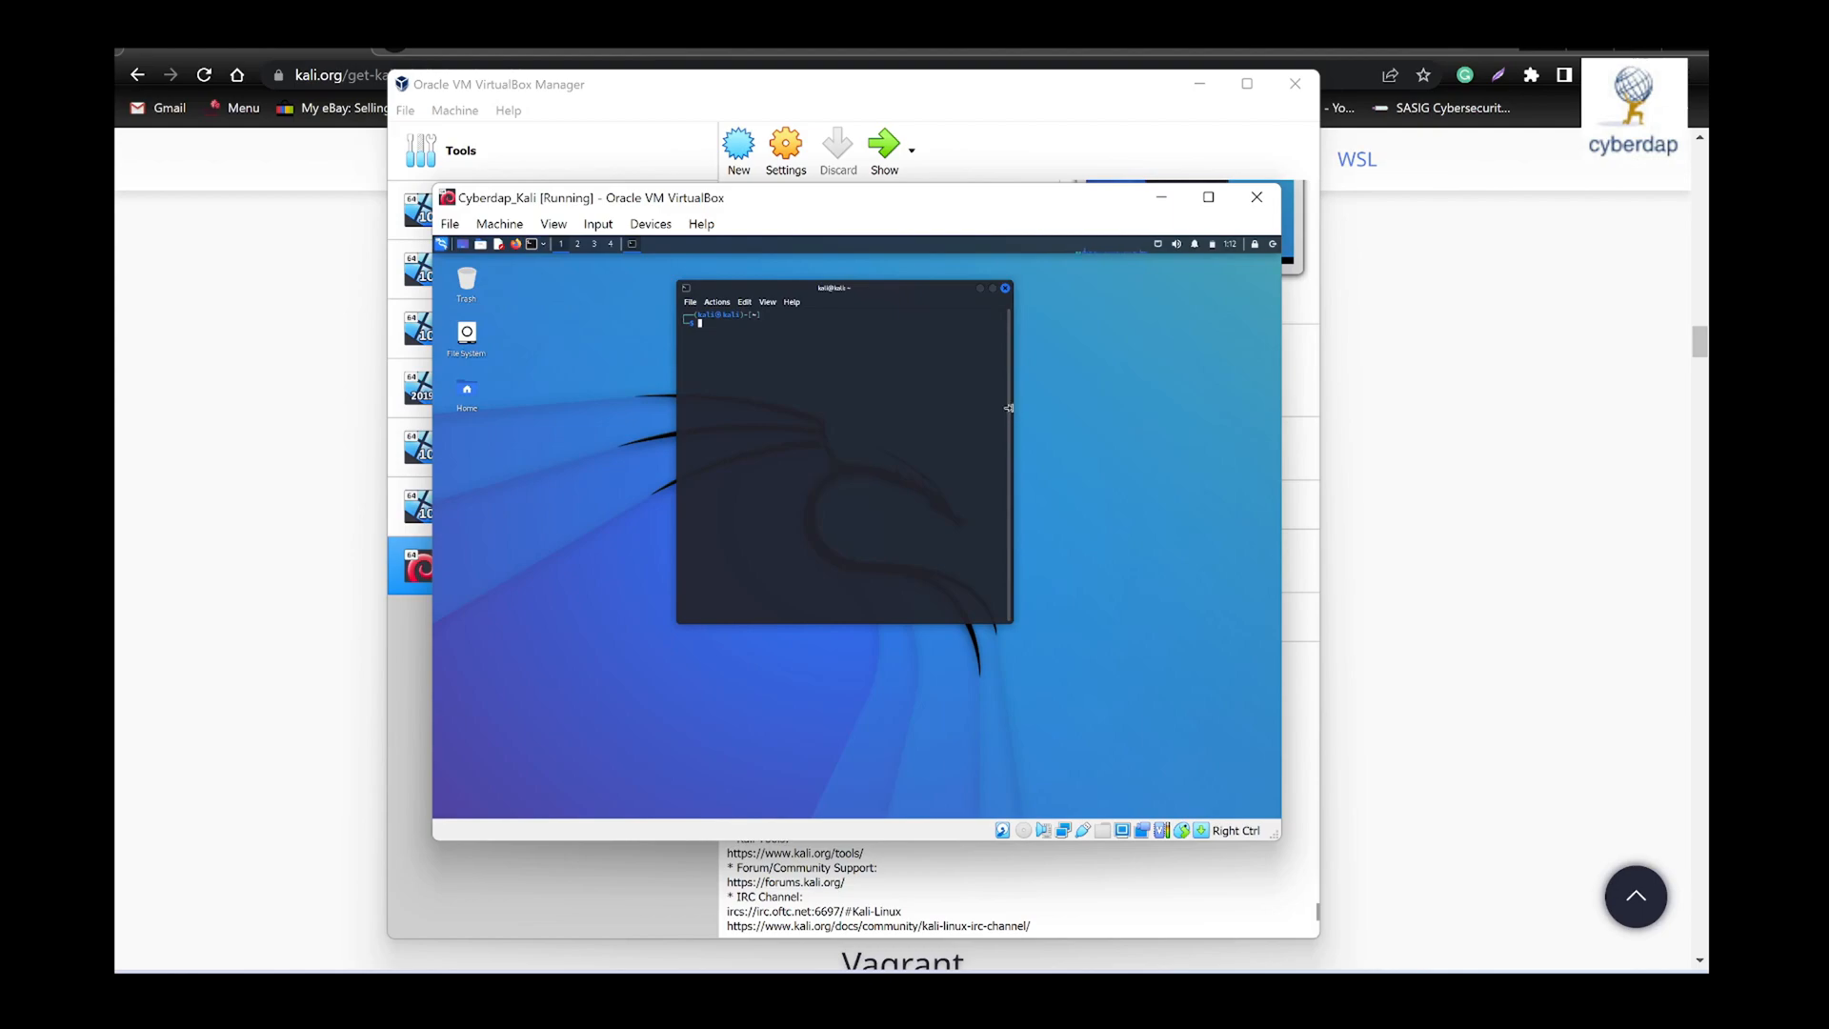
{"action": "left_click_drag", "start_coordinate": [1009, 408], "coordinate": [1170, 407]}
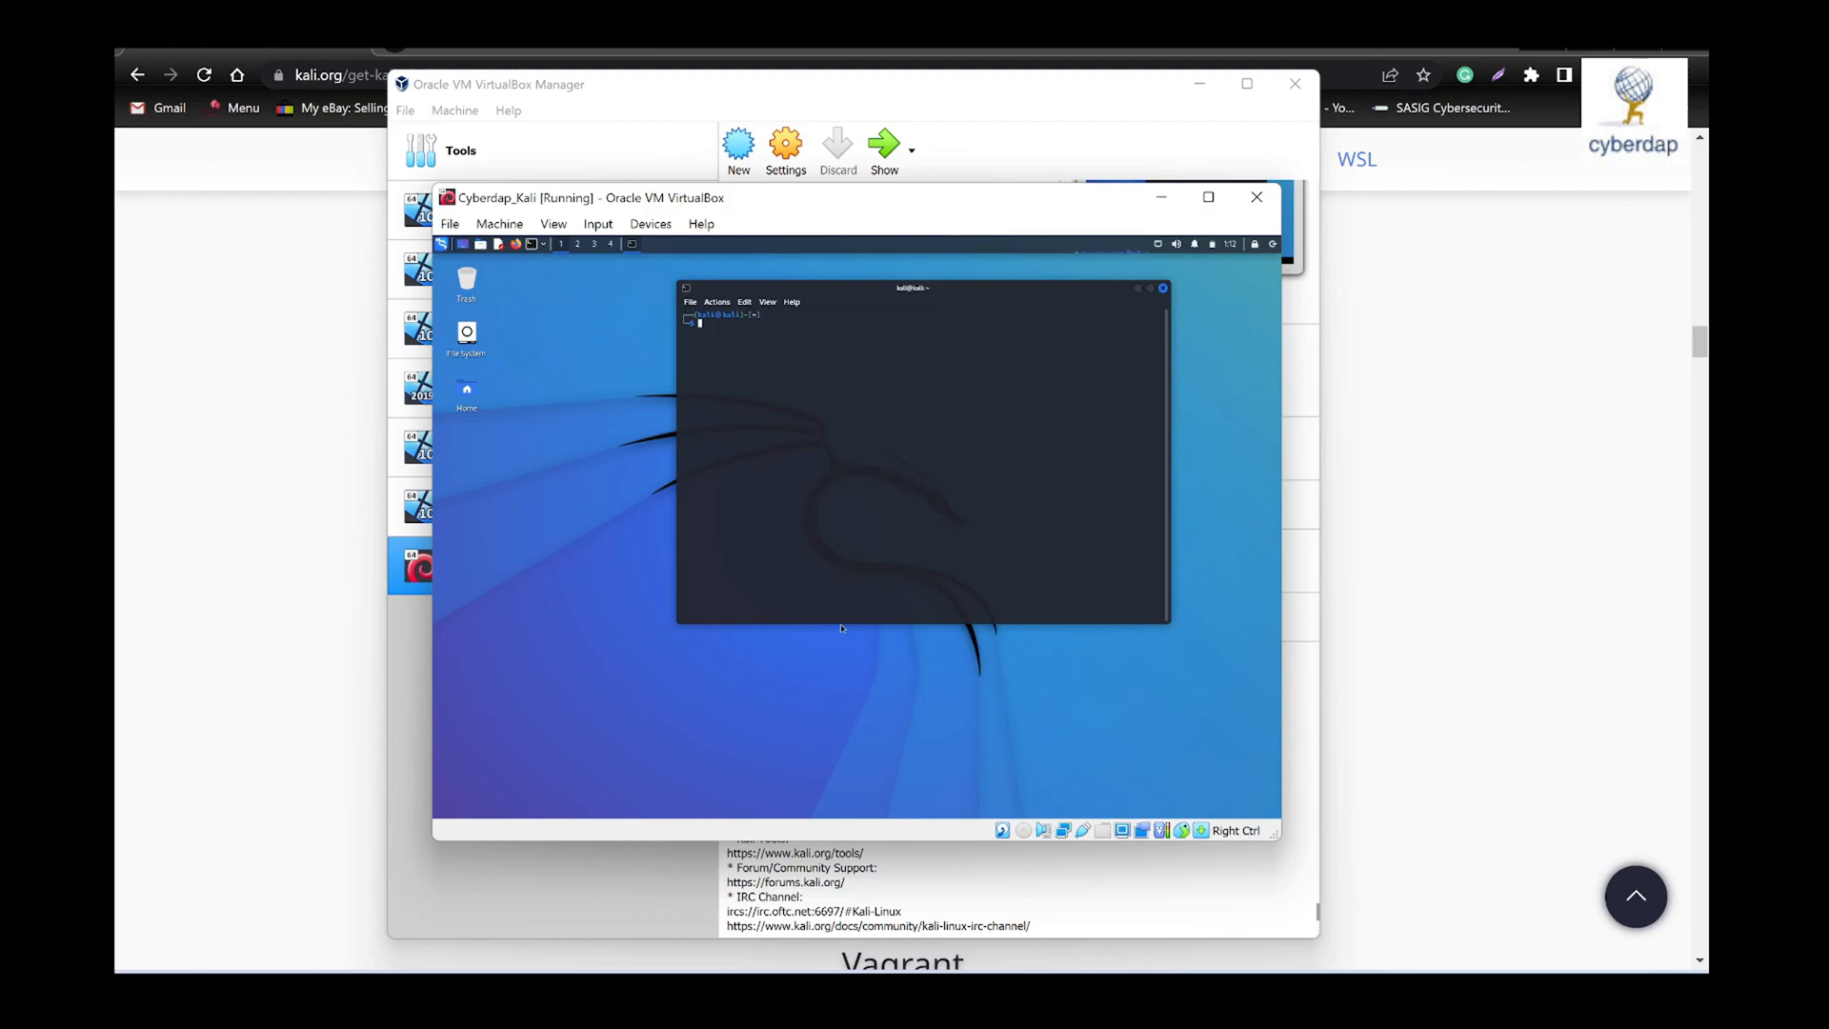
{"action": "left_click_drag", "start_coordinate": [843, 619], "coordinate": [829, 737]}
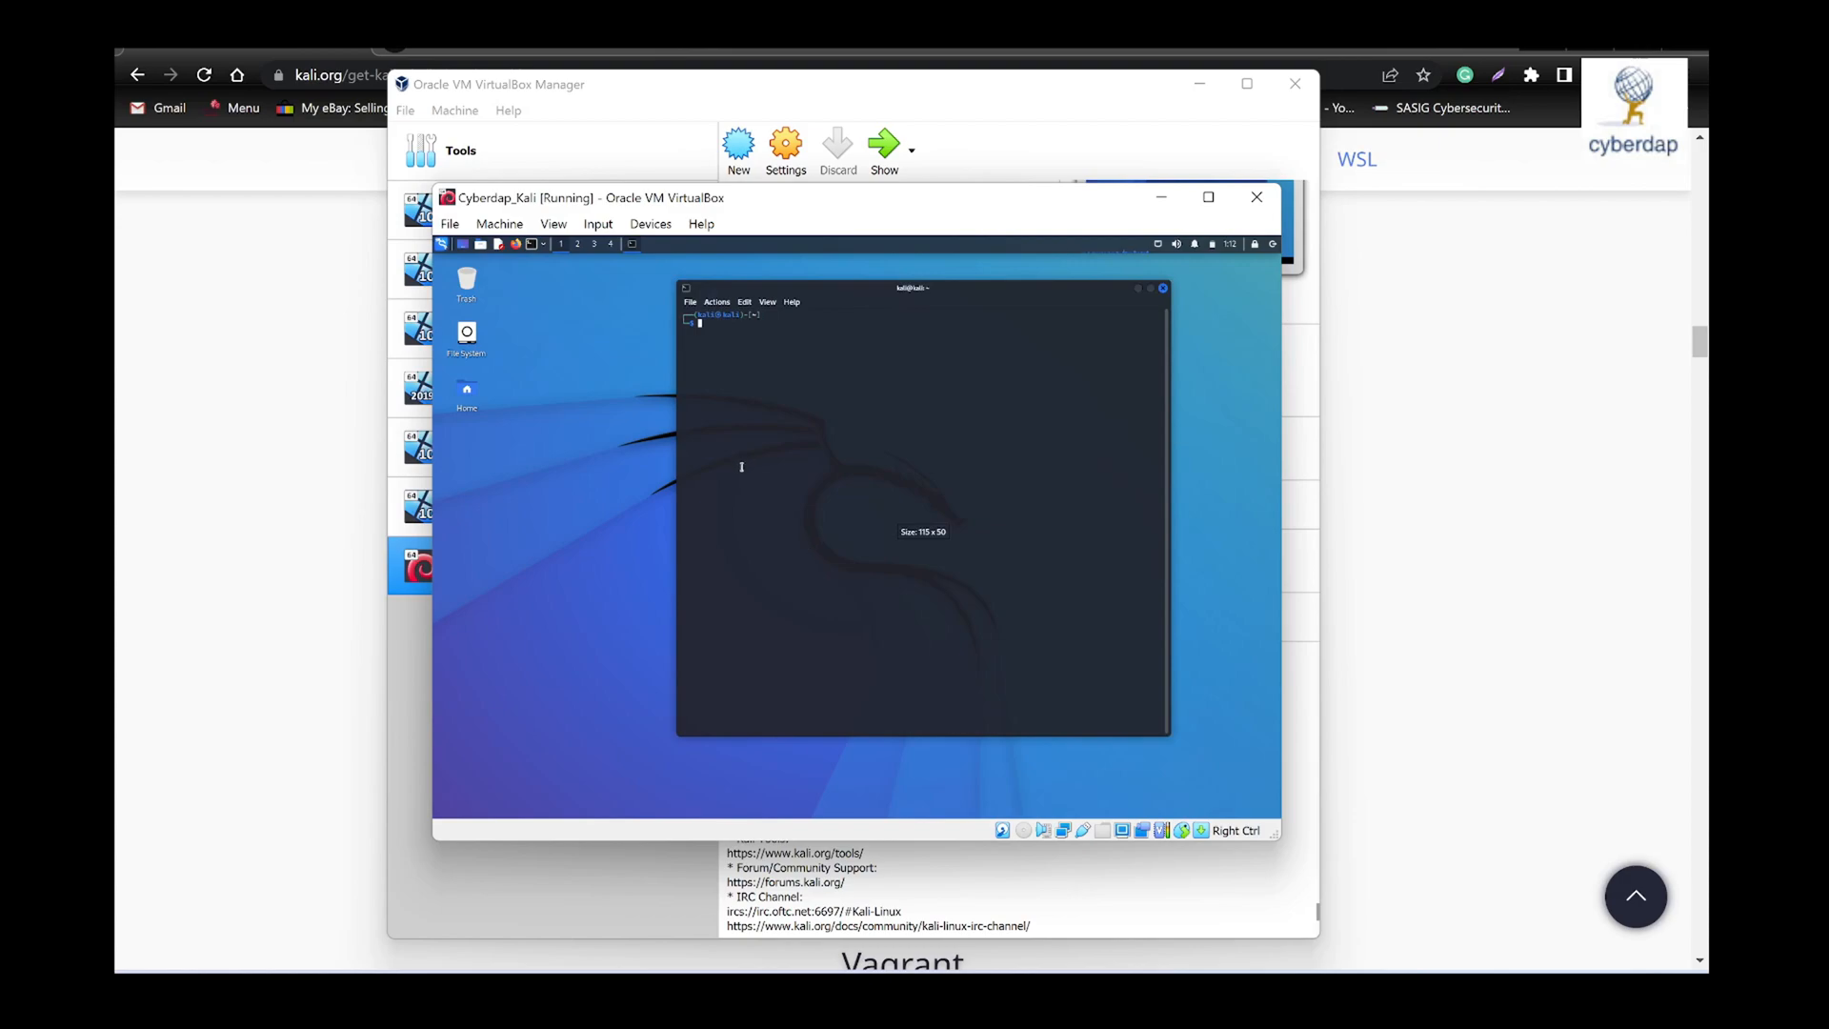
{"action": "left_click_drag", "start_coordinate": [679, 447], "coordinate": [549, 434]}
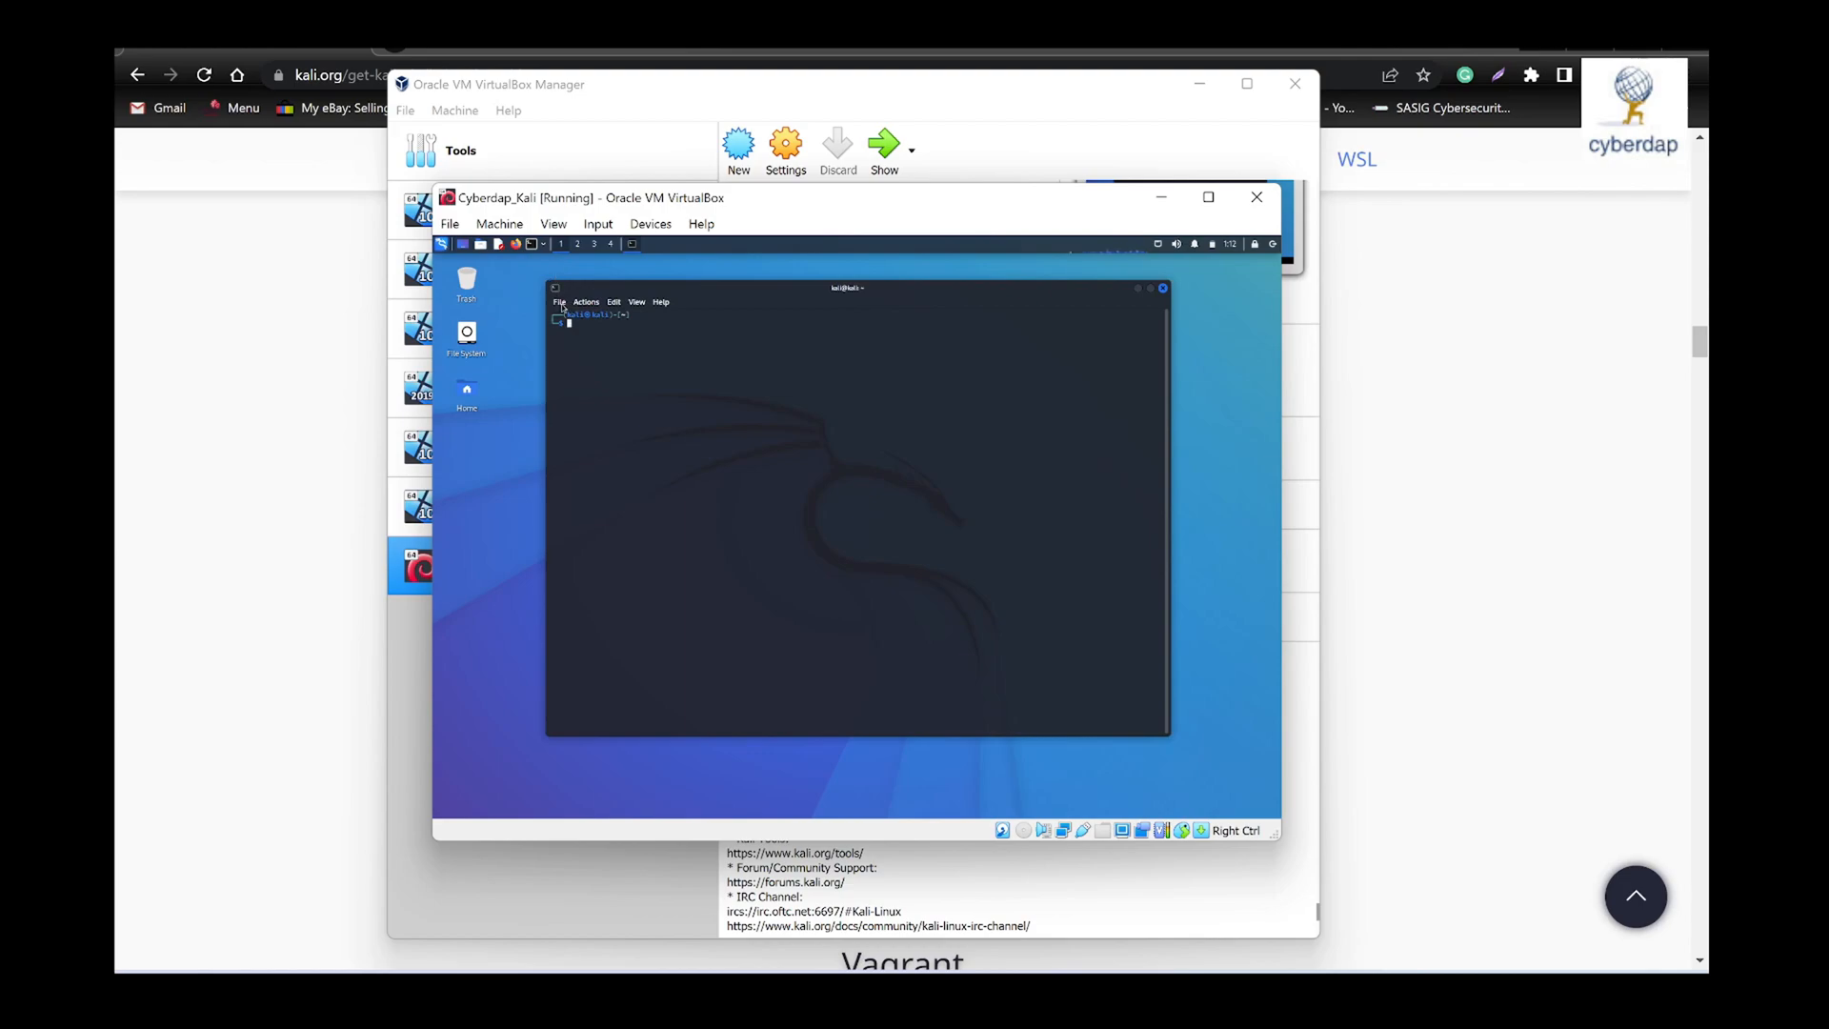
- Zoom in six times on the terminal text to make it larger
{"action": "left_click", "coordinate": [560, 303]}
{"action": "mouse_move", "coordinate": [575, 306]}
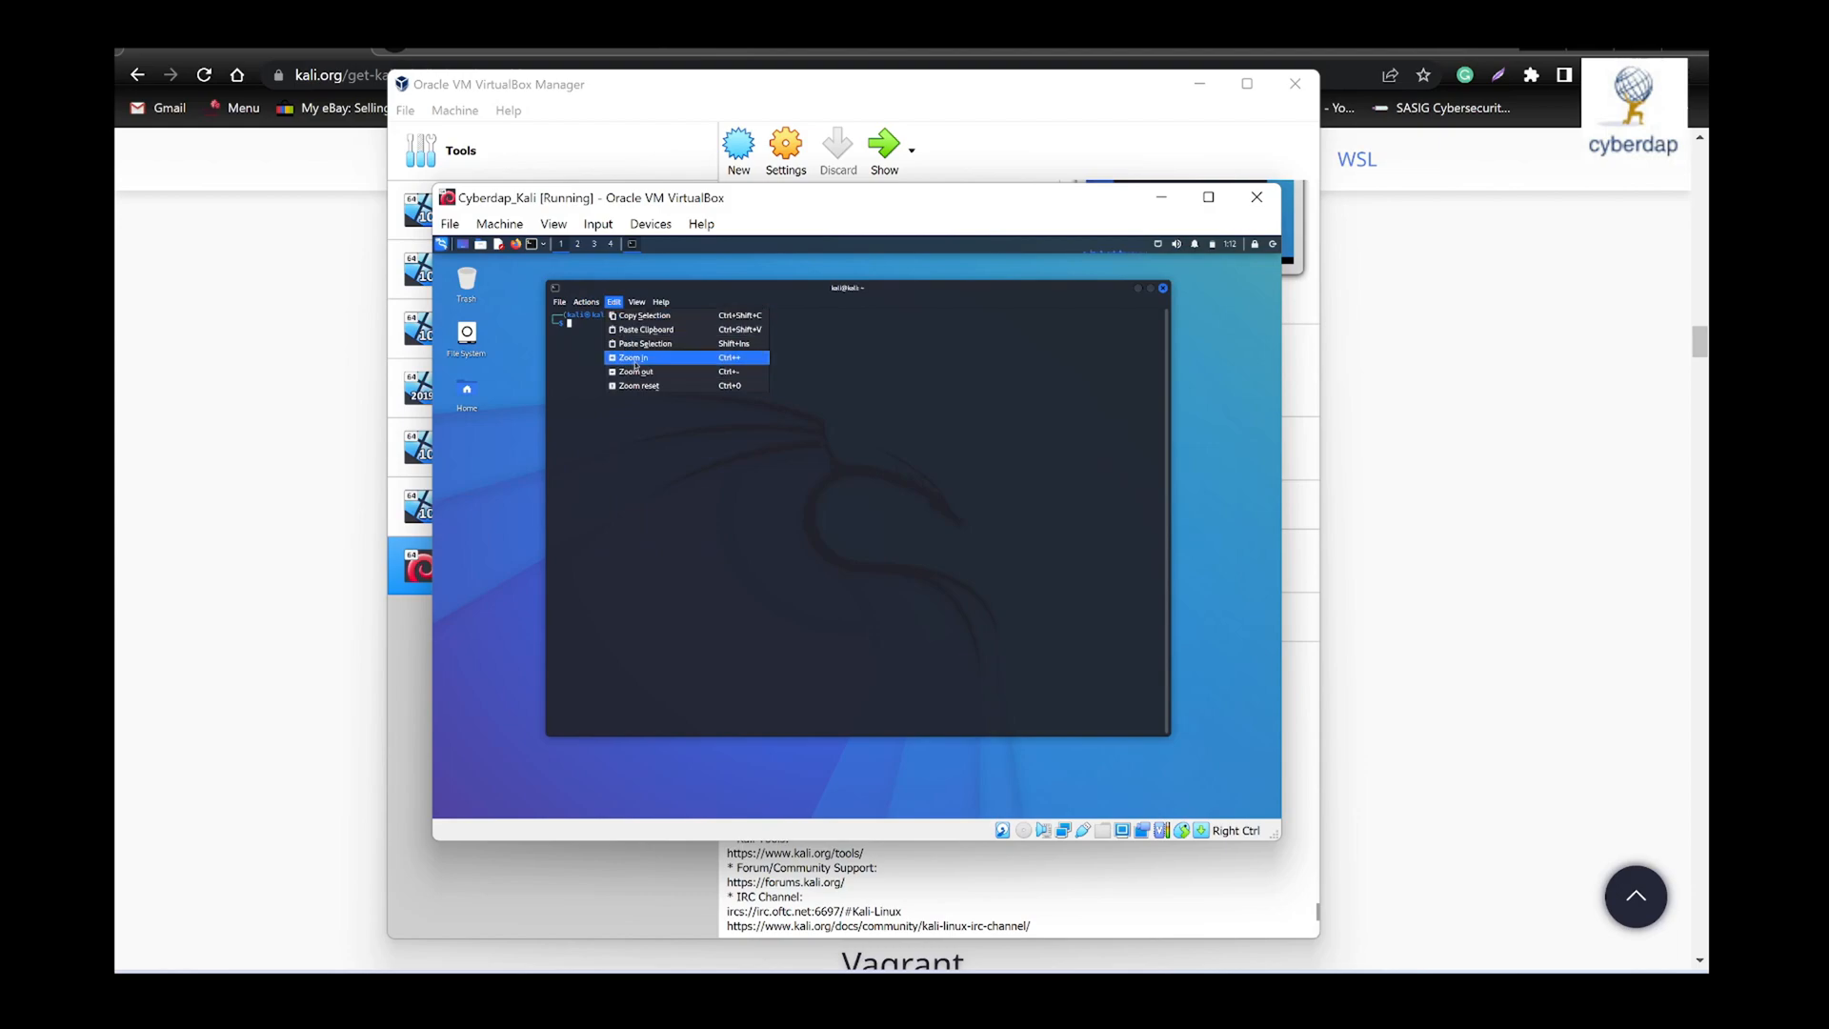
{"action": "left_click", "coordinate": [636, 360]}
{"action": "left_click", "coordinate": [614, 301]}
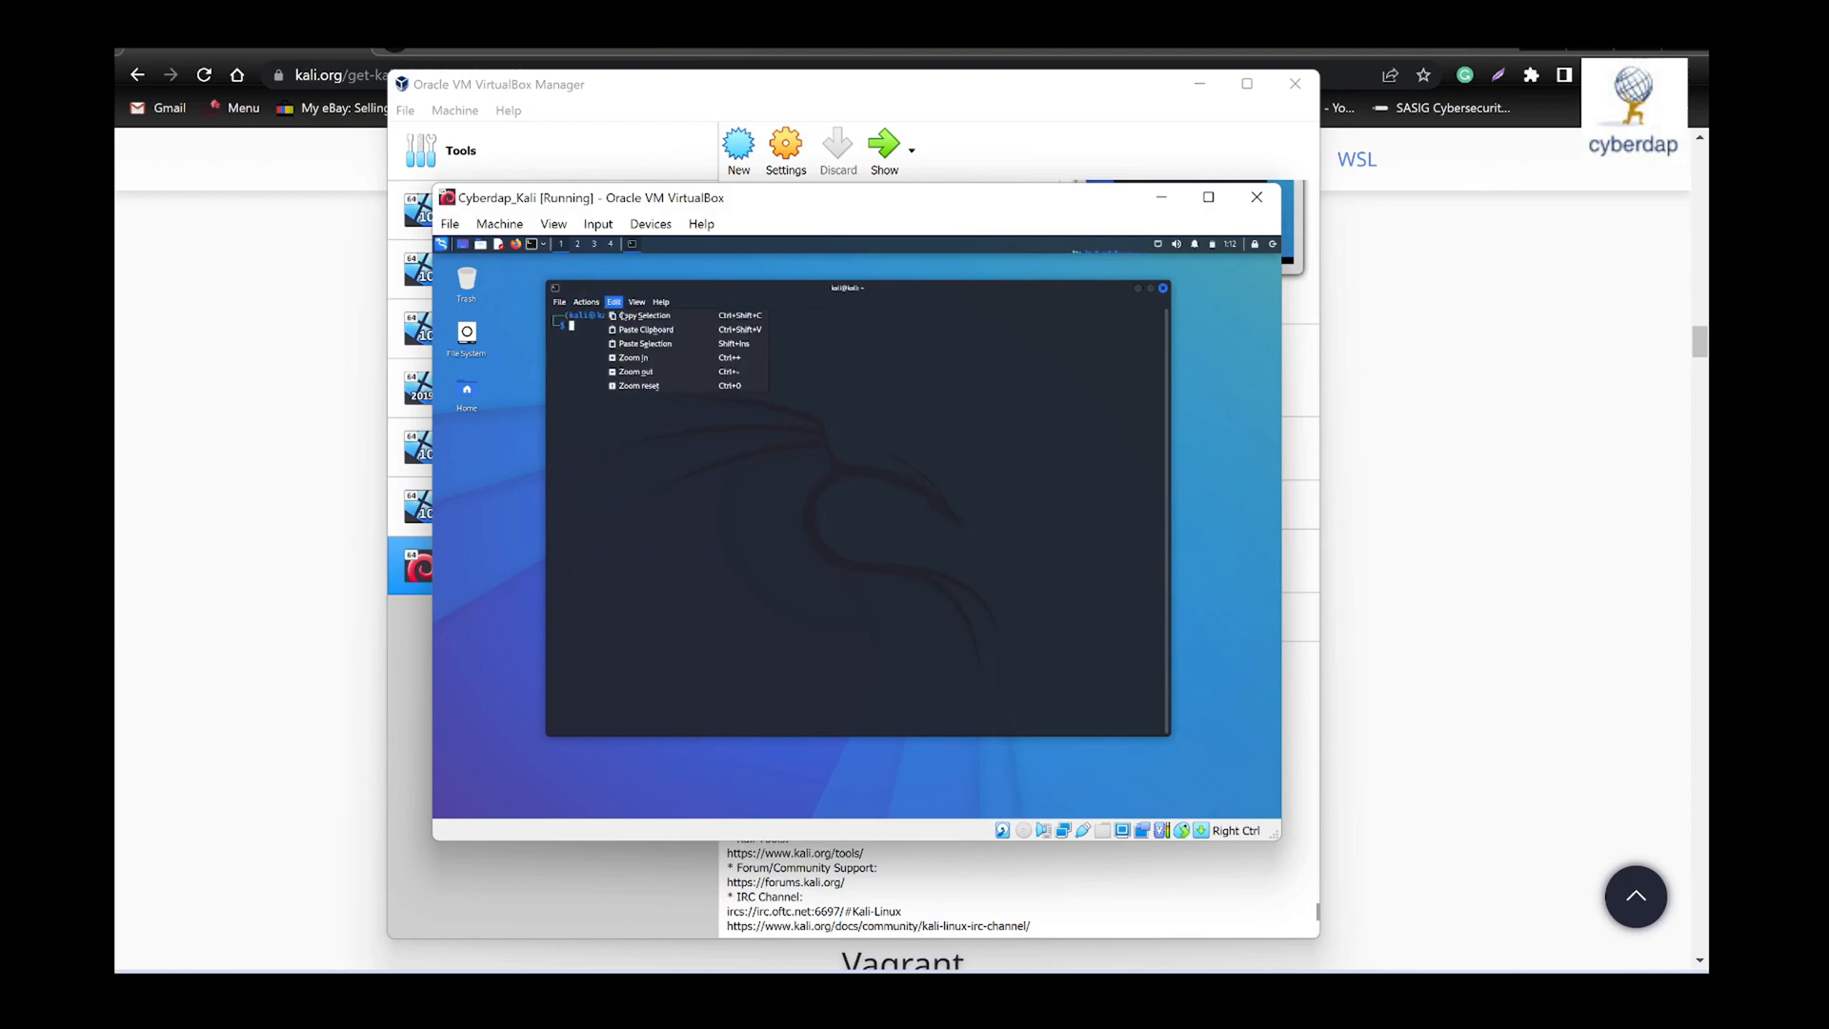
{"action": "left_click", "coordinate": [643, 358]}
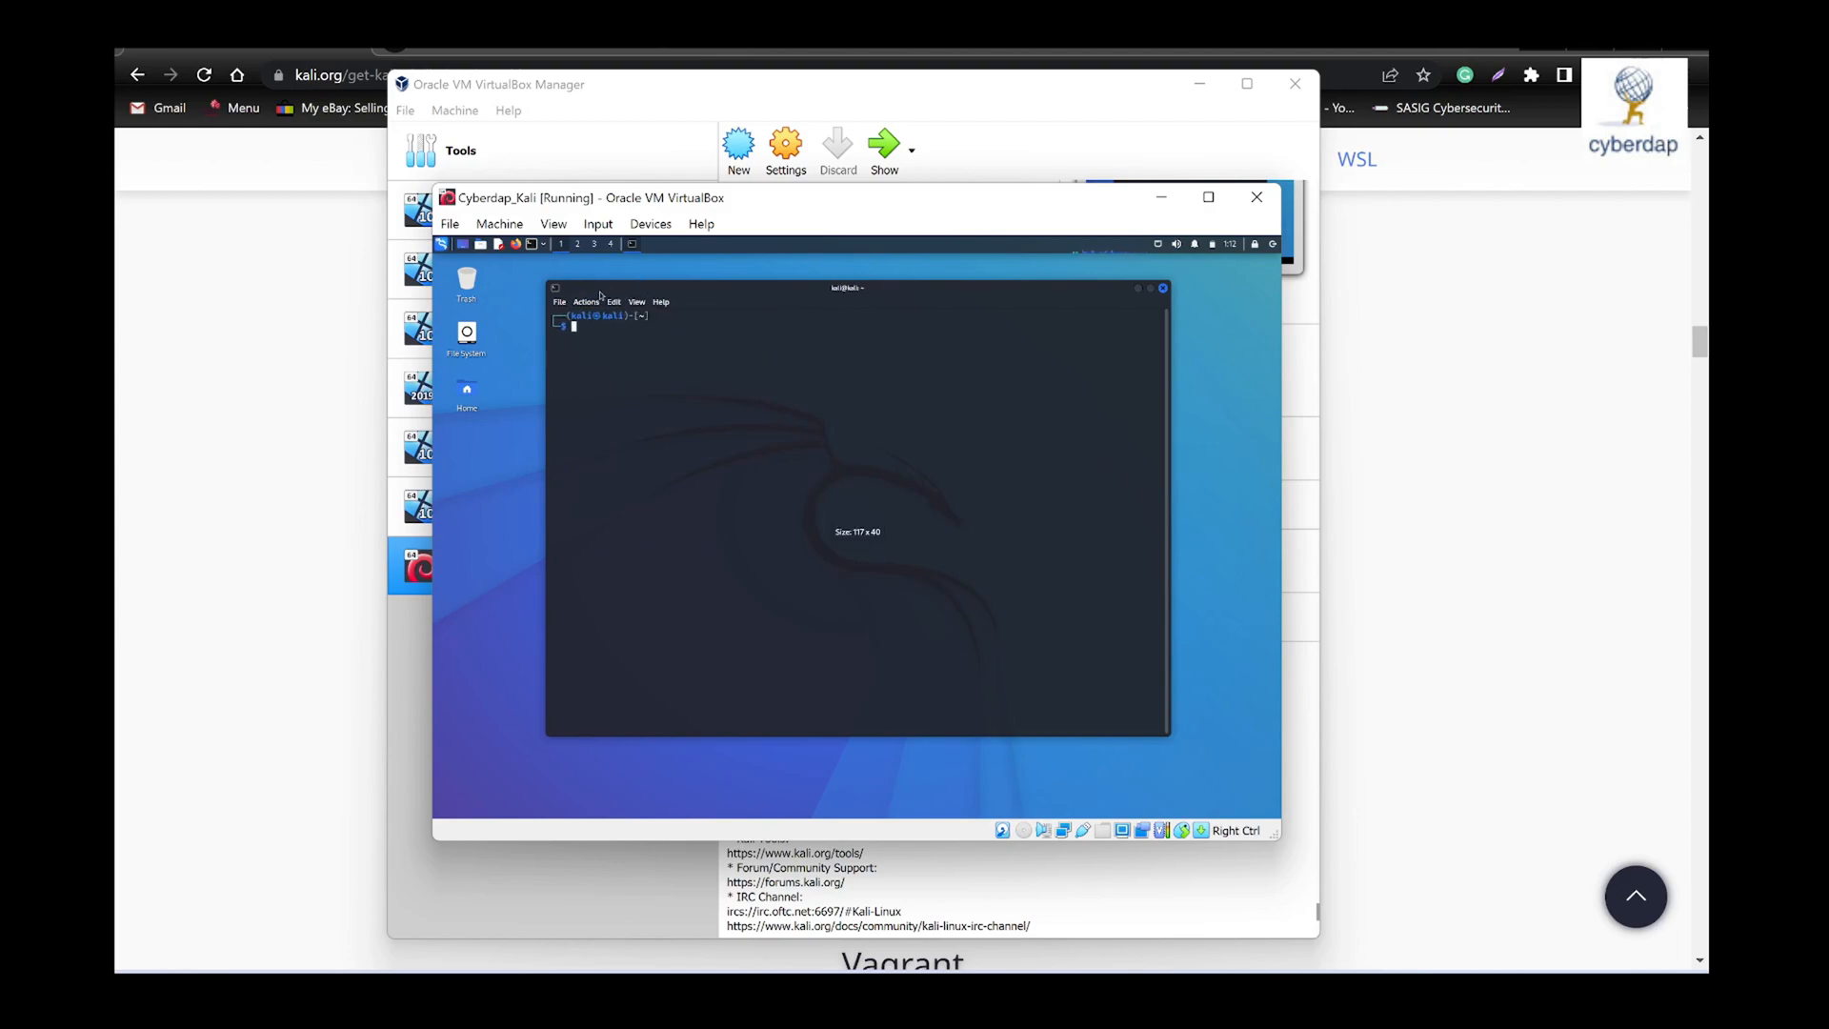
{"action": "left_click", "coordinate": [613, 302]}
{"action": "left_click", "coordinate": [628, 358]}
{"action": "left_click", "coordinate": [618, 302]}
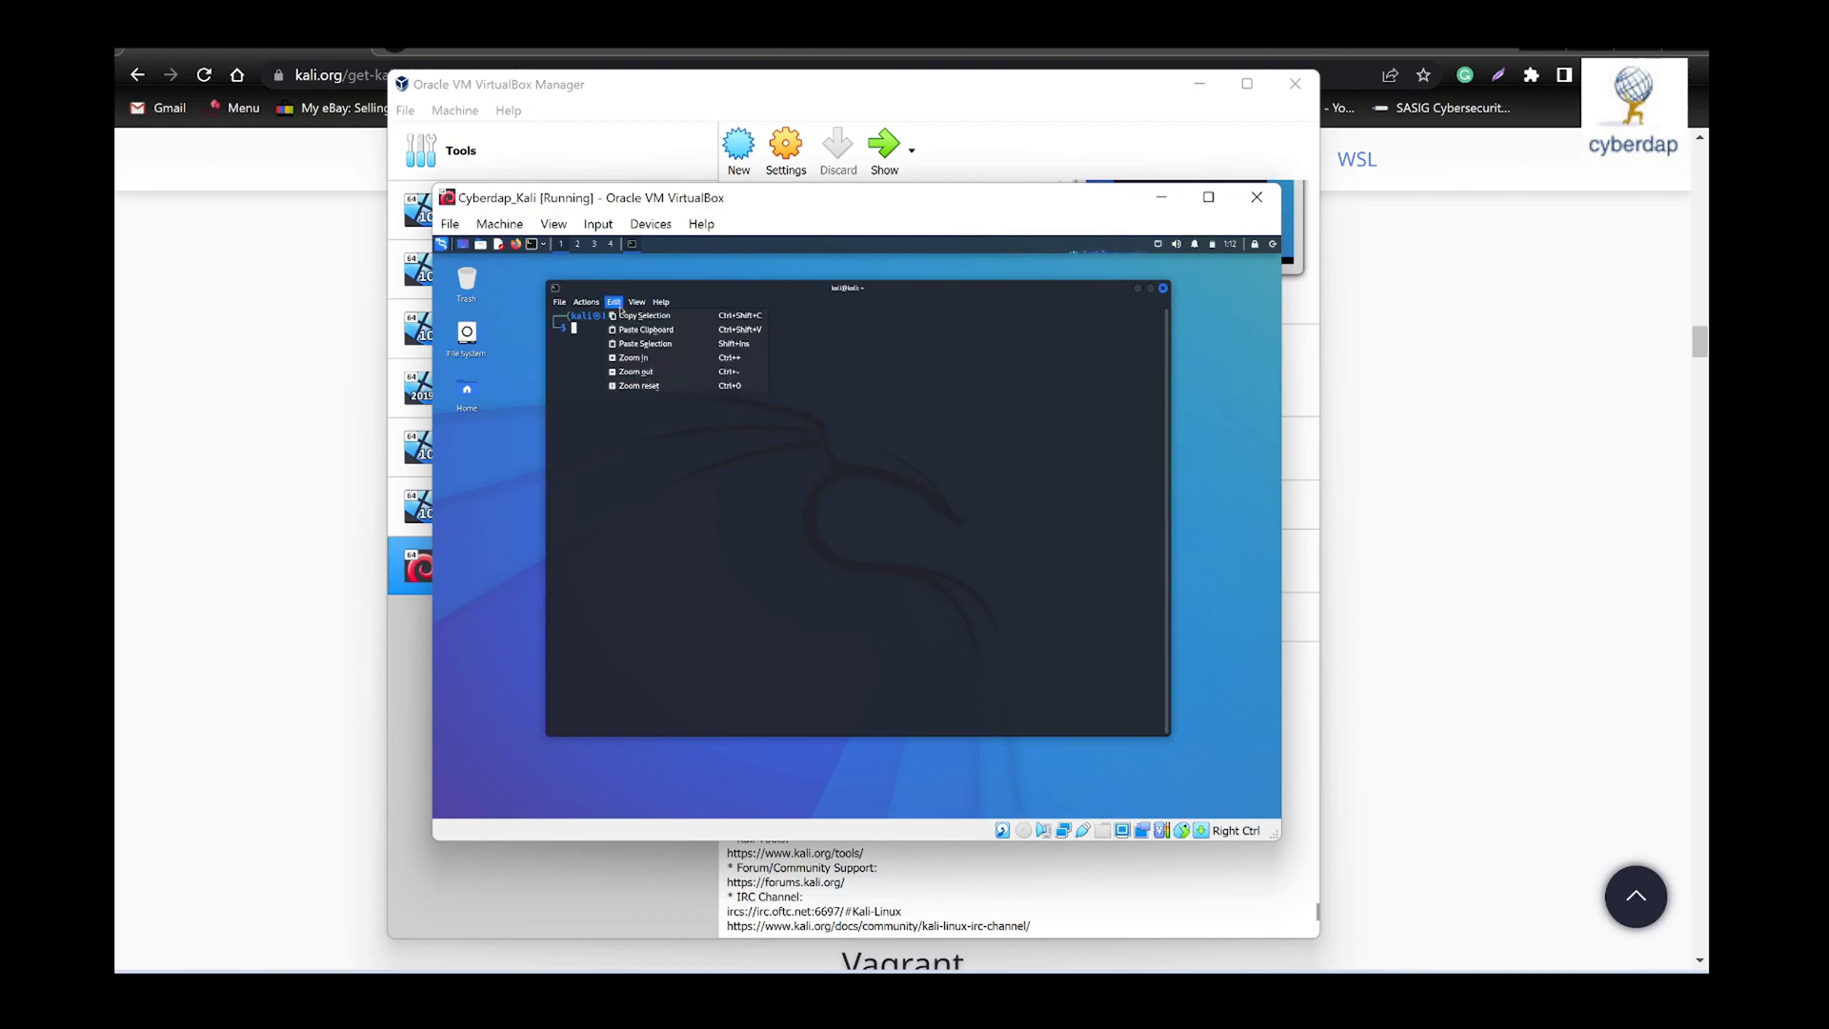
{"action": "left_click", "coordinate": [637, 358]}
{"action": "left_click", "coordinate": [614, 302]}
{"action": "left_click", "coordinate": [634, 357]}
{"action": "left_click", "coordinate": [614, 302]}
{"action": "left_click", "coordinate": [640, 358]}
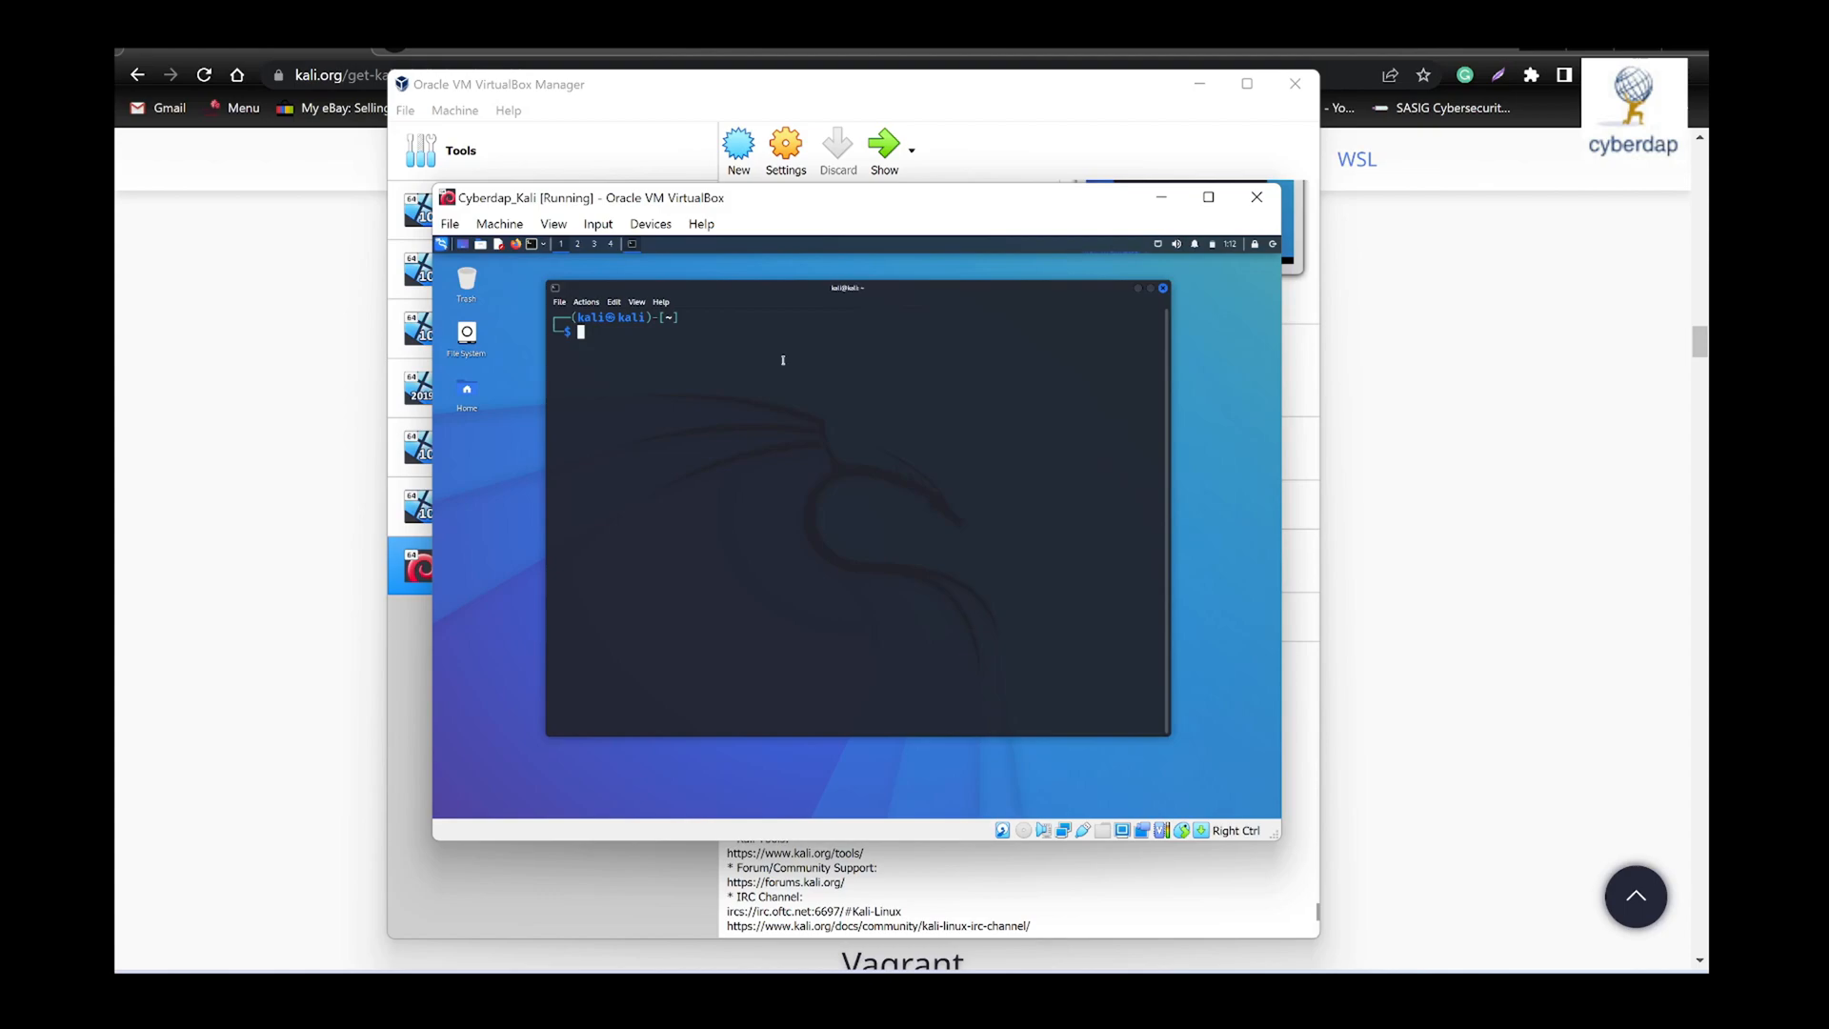
- Try to change the logged-in account's password with passwd, entering the current password and the new password twice
{"action": "type", "text": "passwd"}
{"action": "key", "text": "Return"}
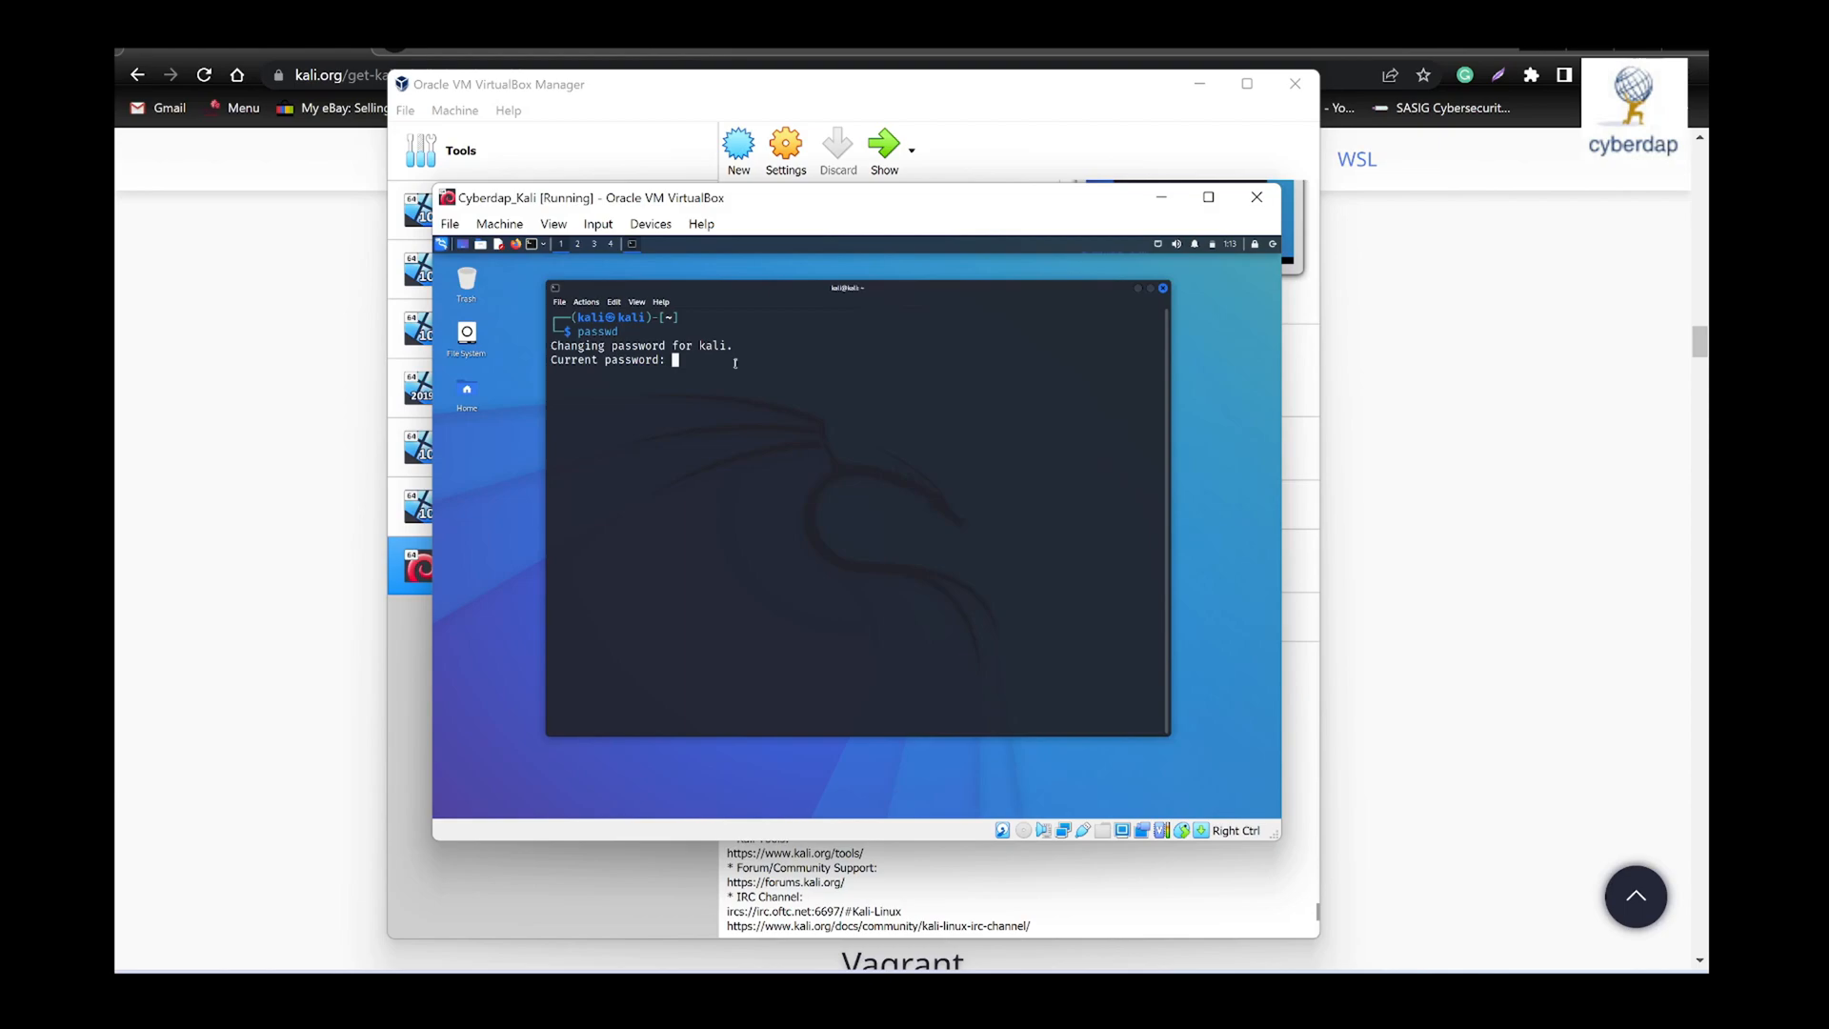
{"action": "key", "text": "Return"}
{"action": "key", "text": "Return"}
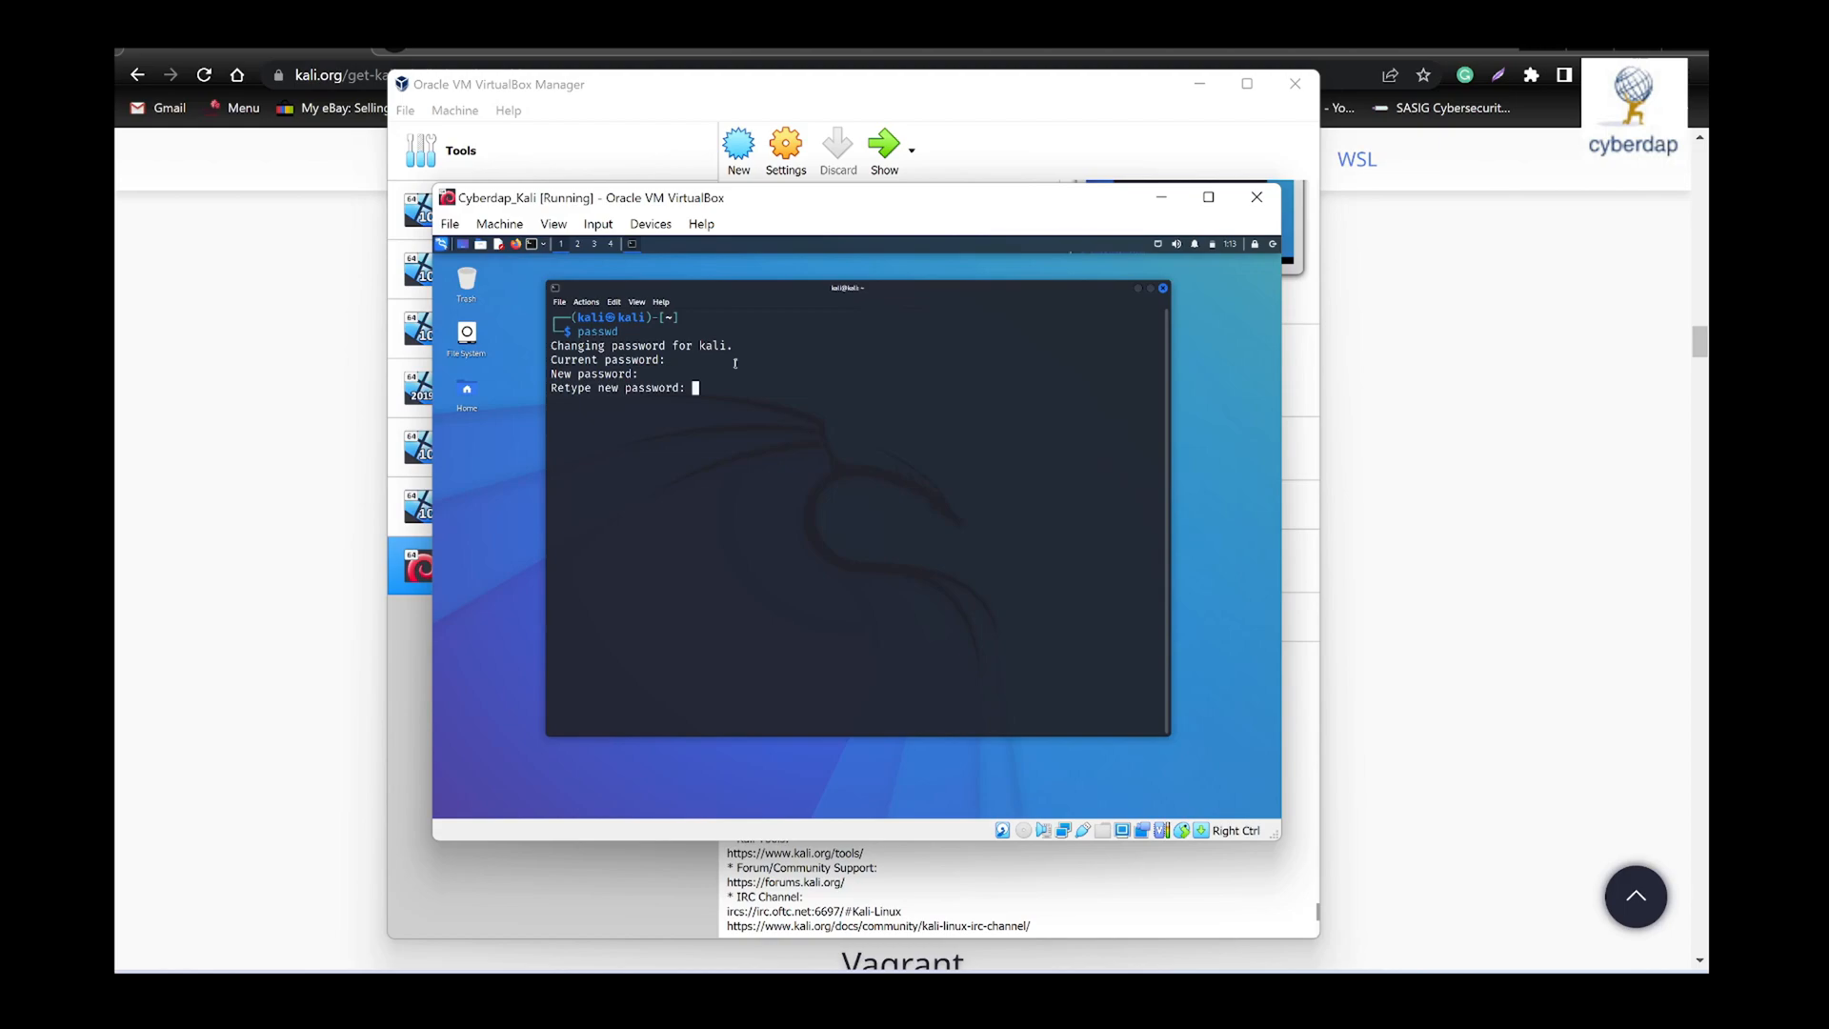
{"action": "key", "text": "Return"}
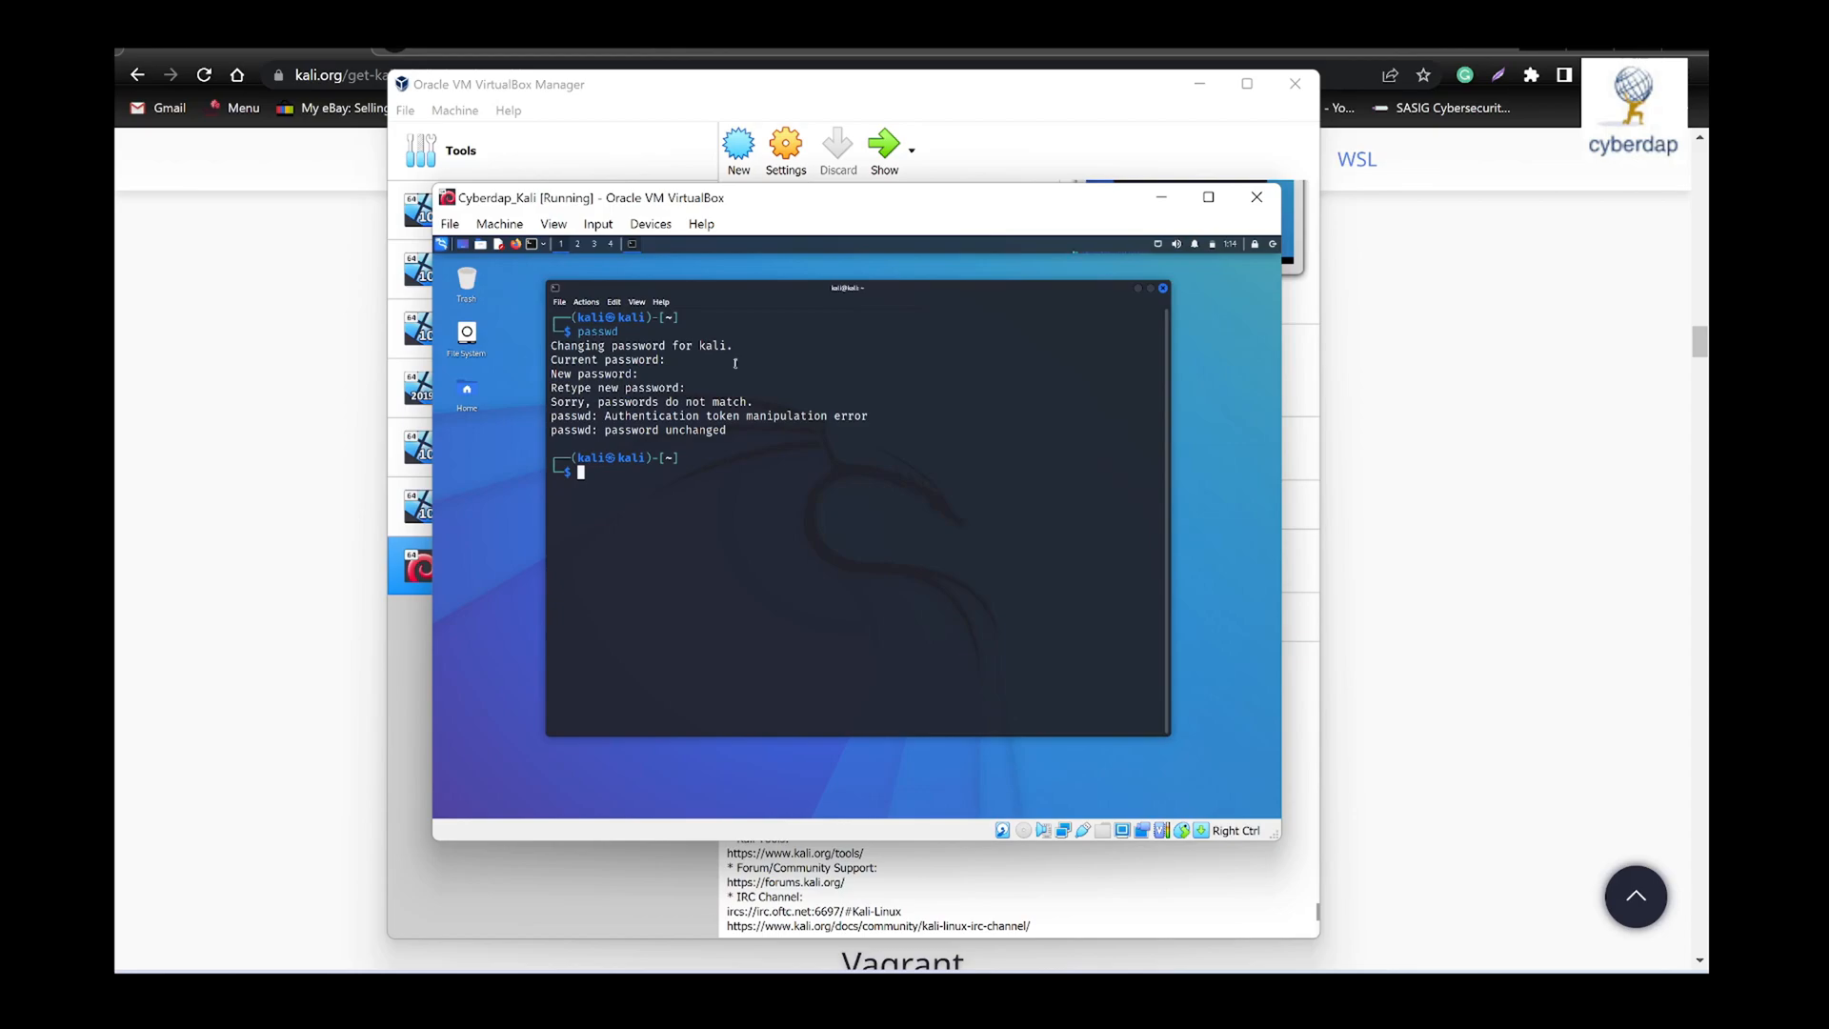
- Rerun passwd to change the logged-in account's password, entering the current password and the same new password twice
{"action": "key", "text": "Up"}
{"action": "key", "text": "Return"}
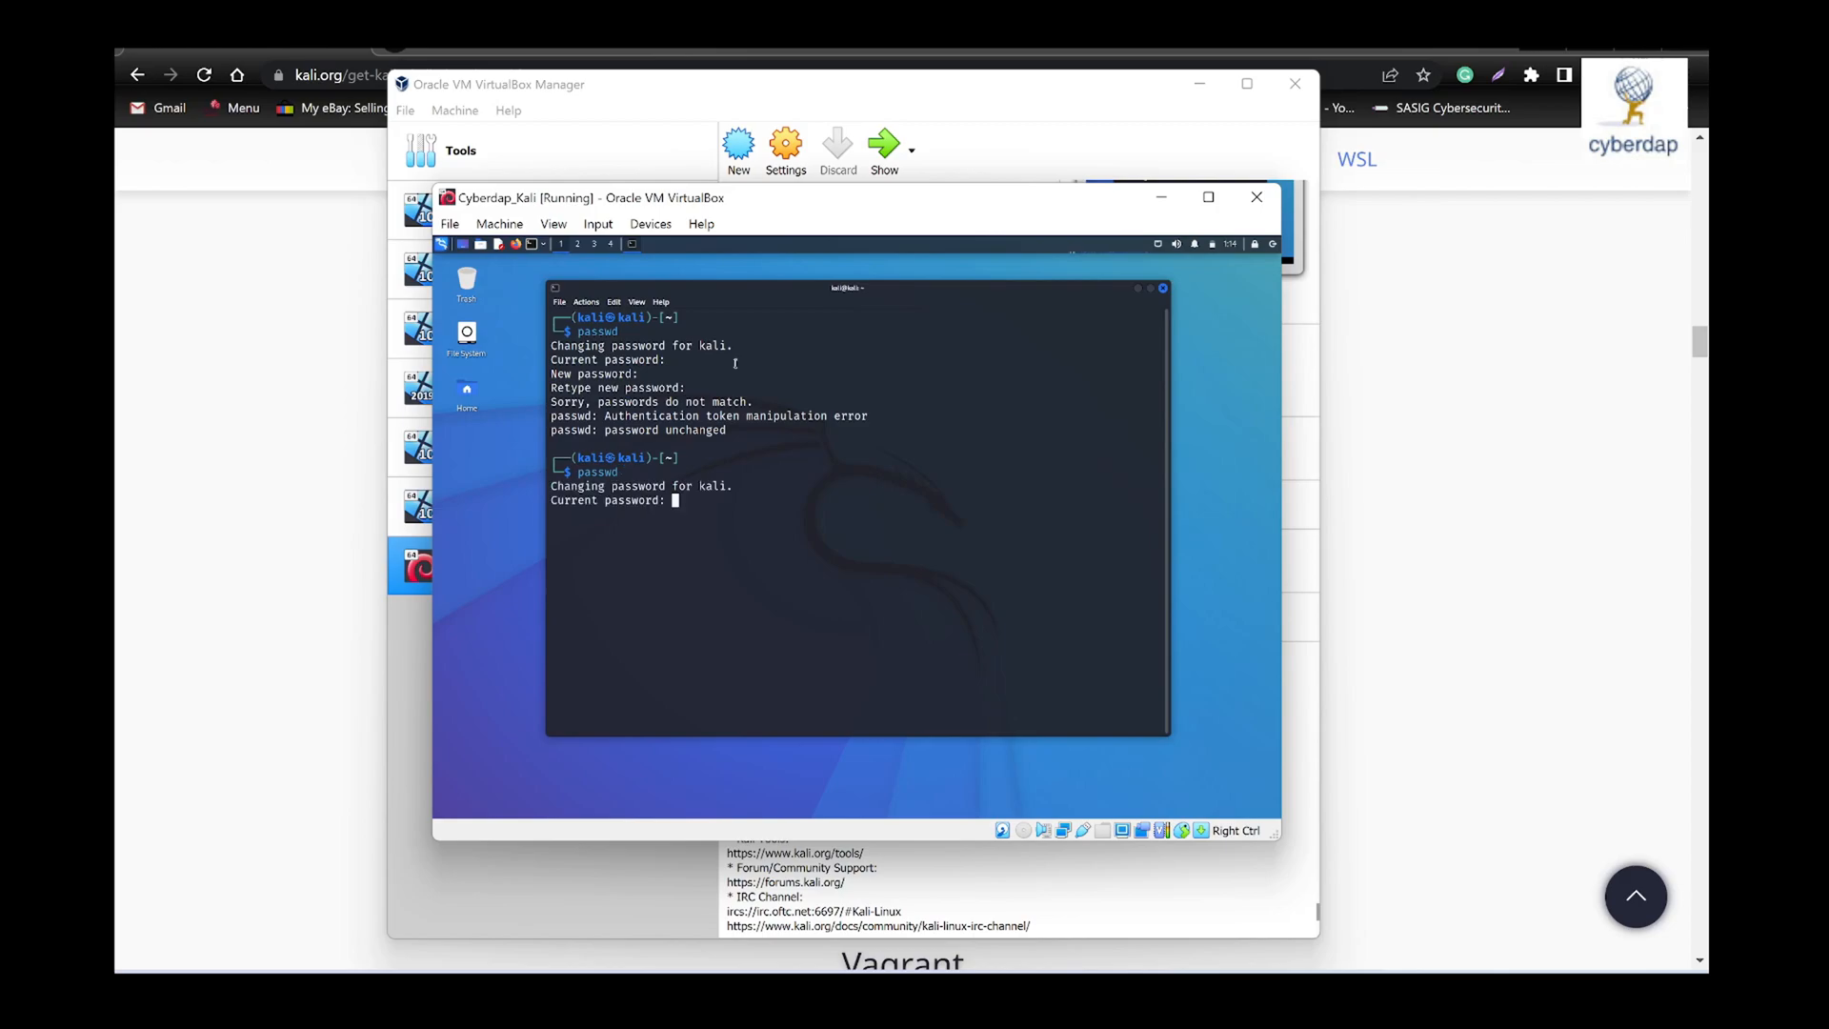
{"action": "key", "text": "Return"}
{"action": "key", "text": "Return"}
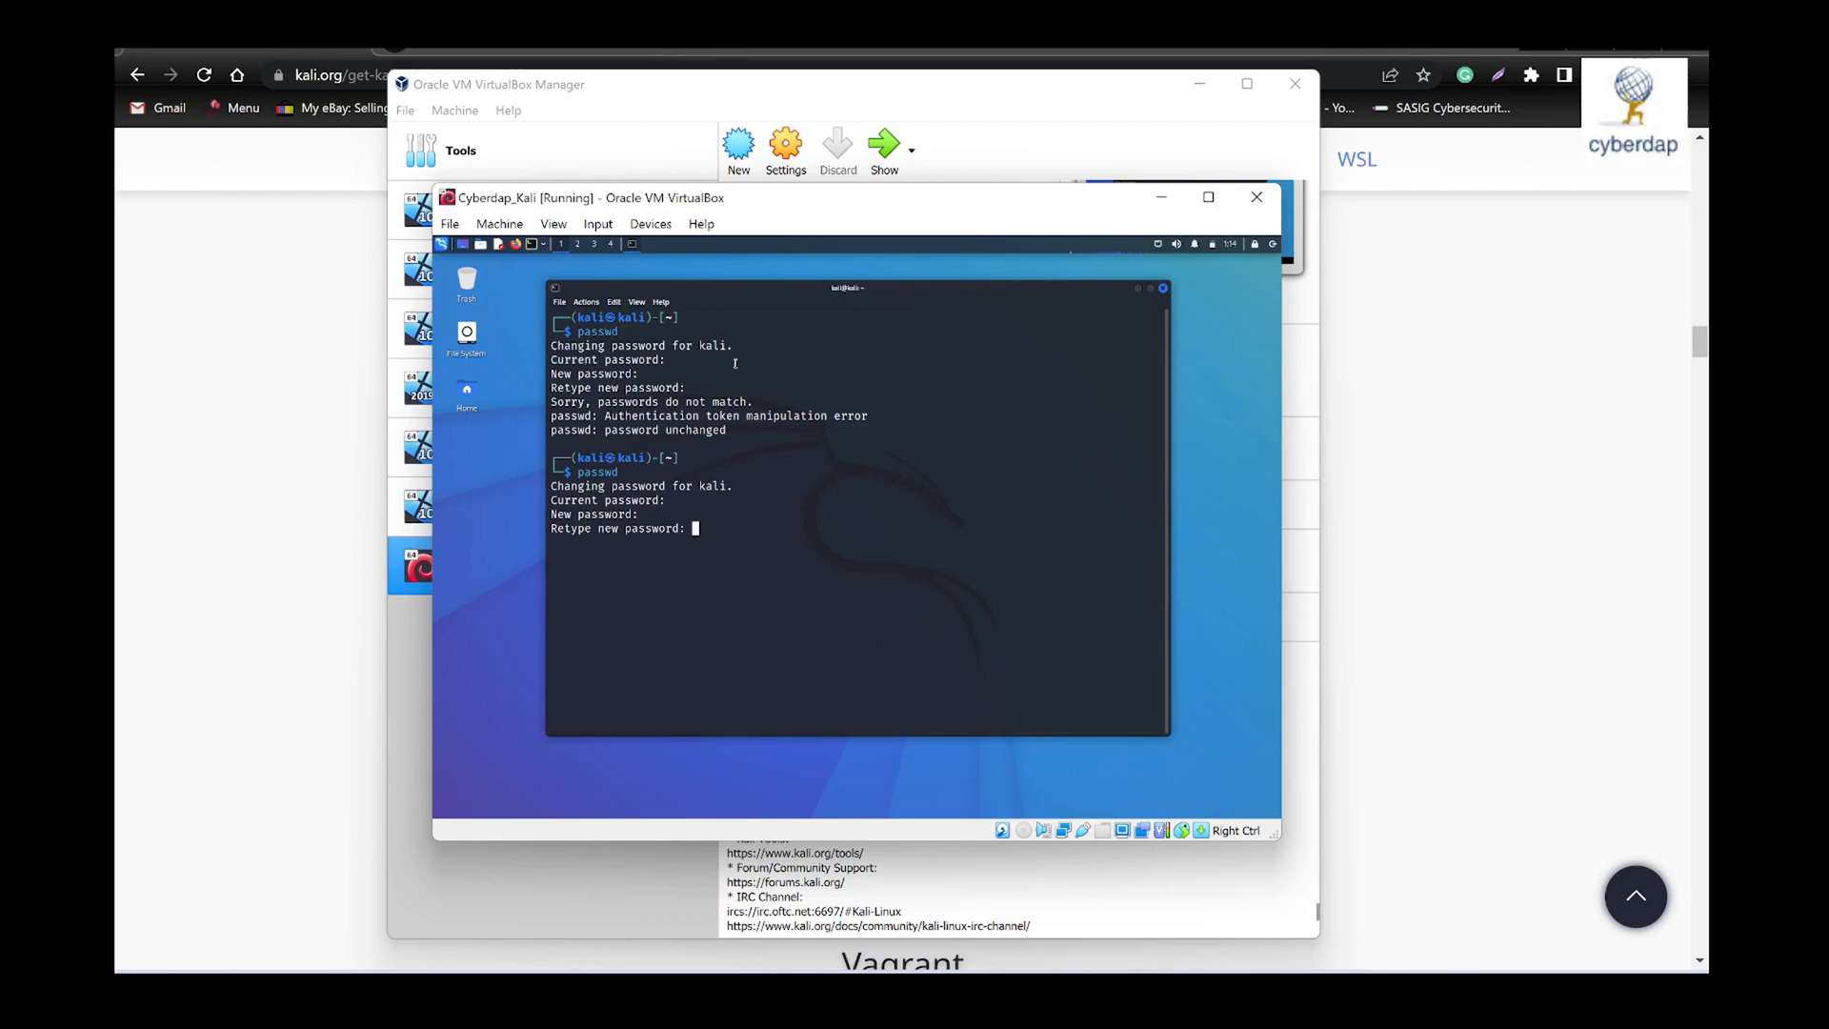
{"action": "key", "text": "Return"}
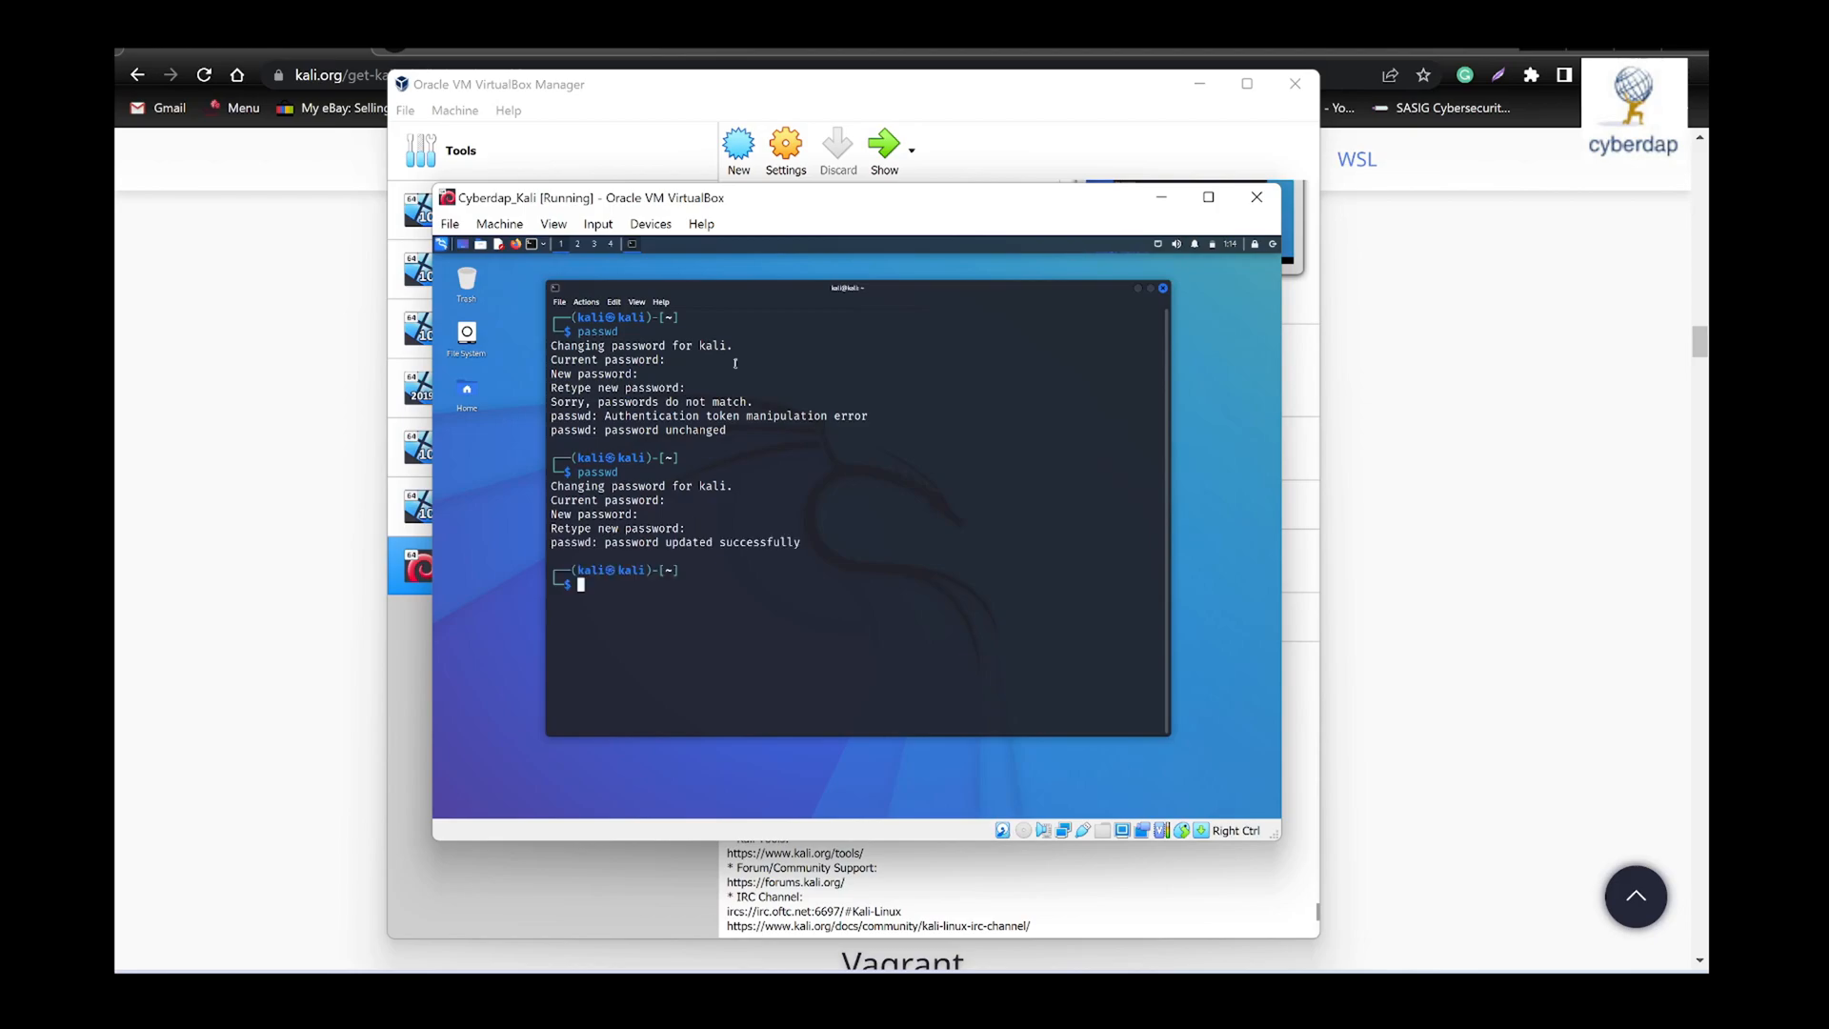
{"action": "left_click_drag", "start_coordinate": [801, 543], "coordinate": [548, 545]}
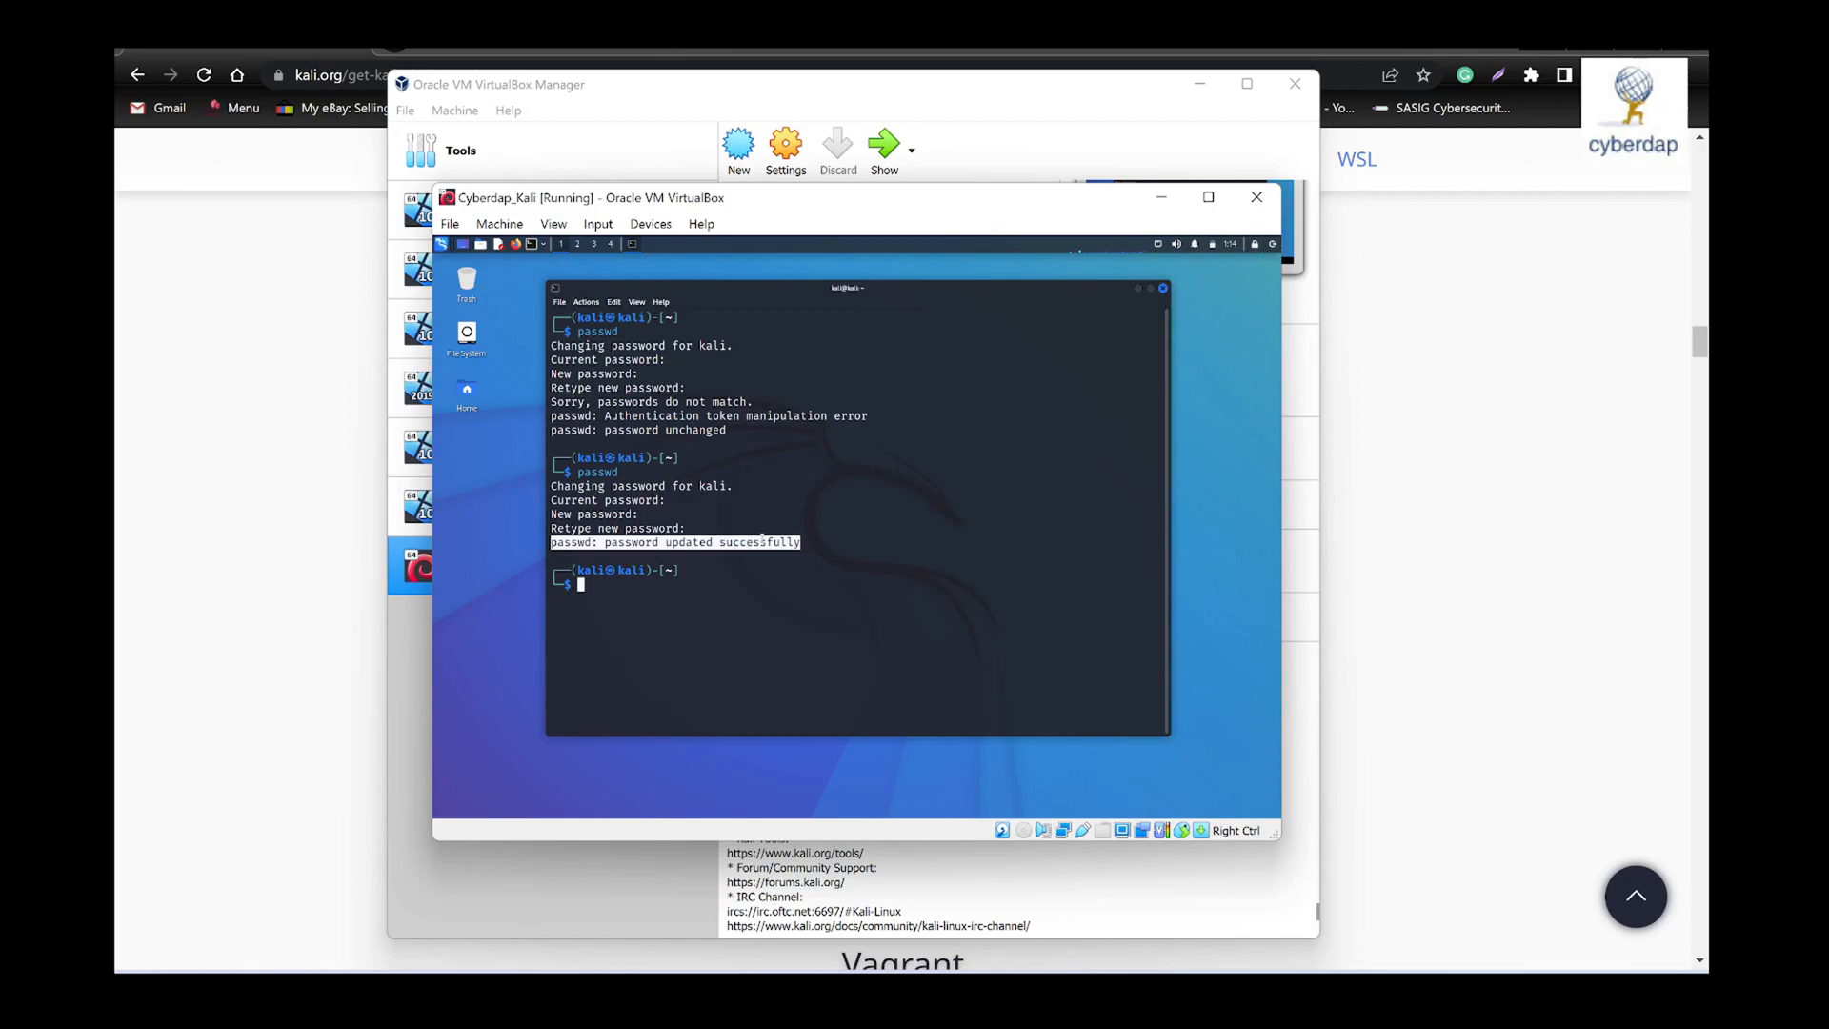
- Restart the Kali virtual machine with the reboot command and dismiss the mouse integration notice
{"action": "left_click", "coordinate": [588, 585]}
{"action": "type", "text": "reboot"}
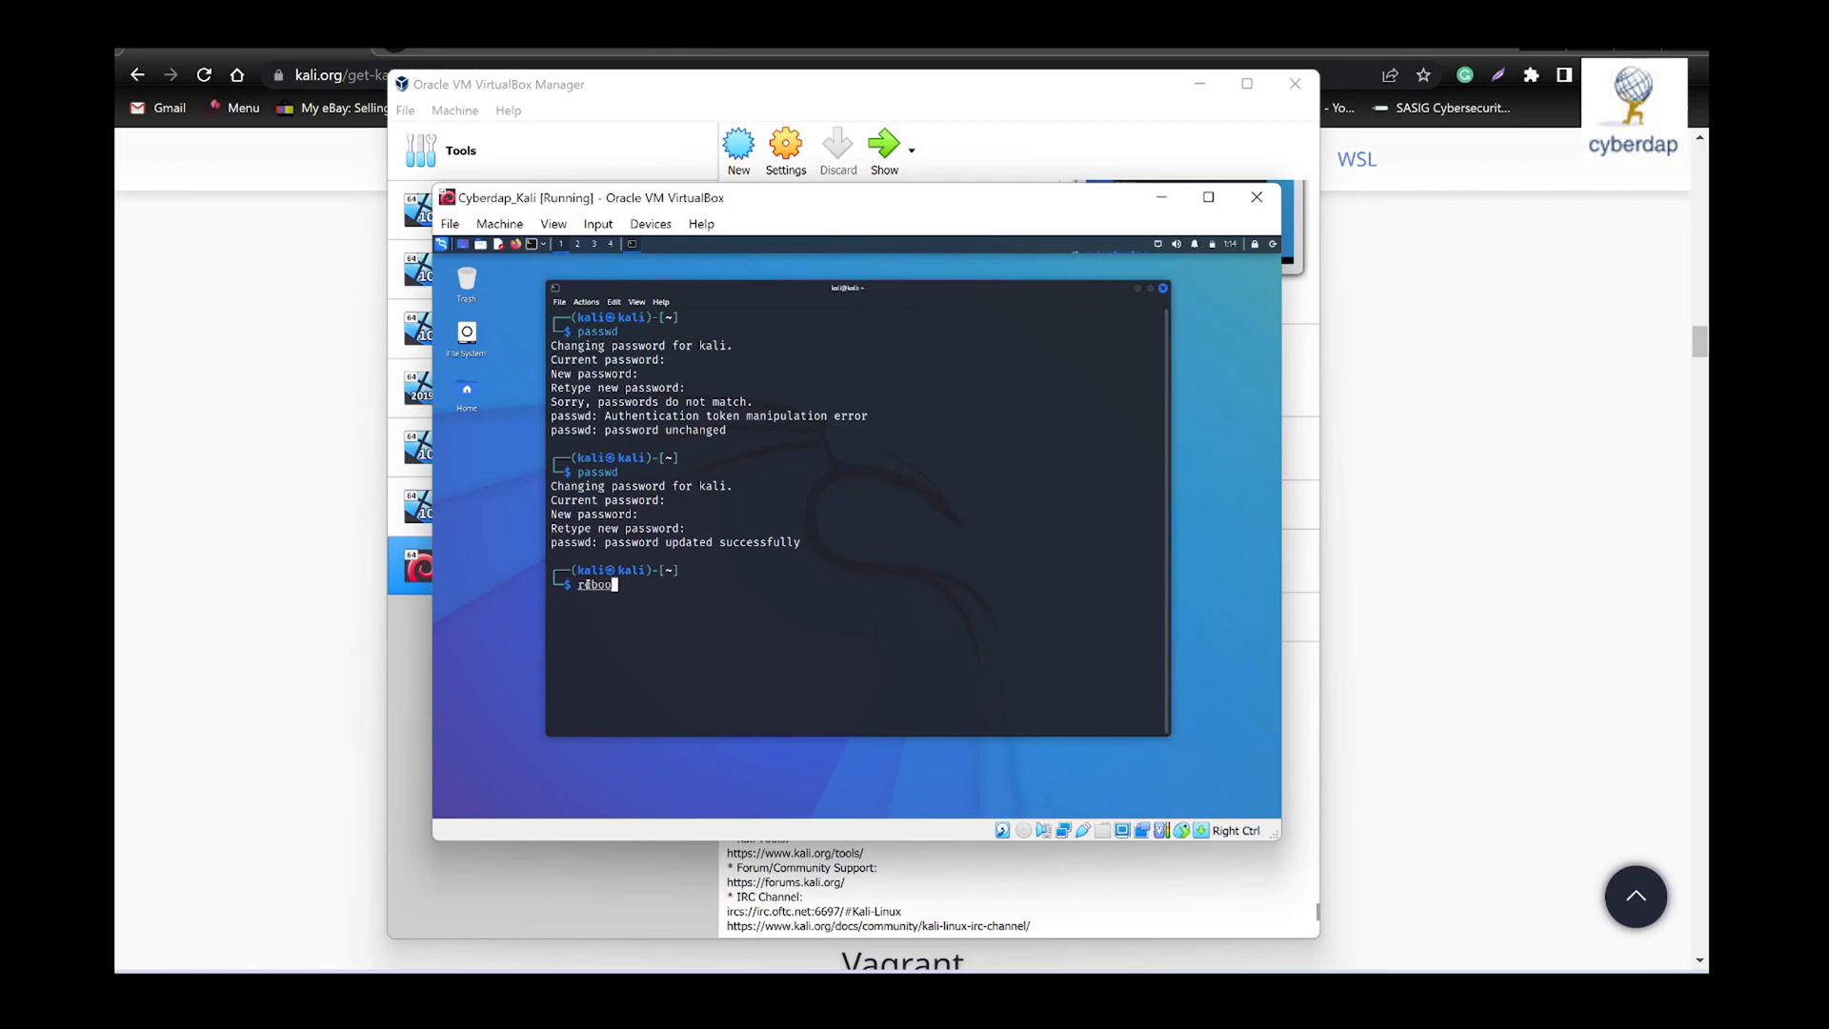
{"action": "key", "text": "Return"}
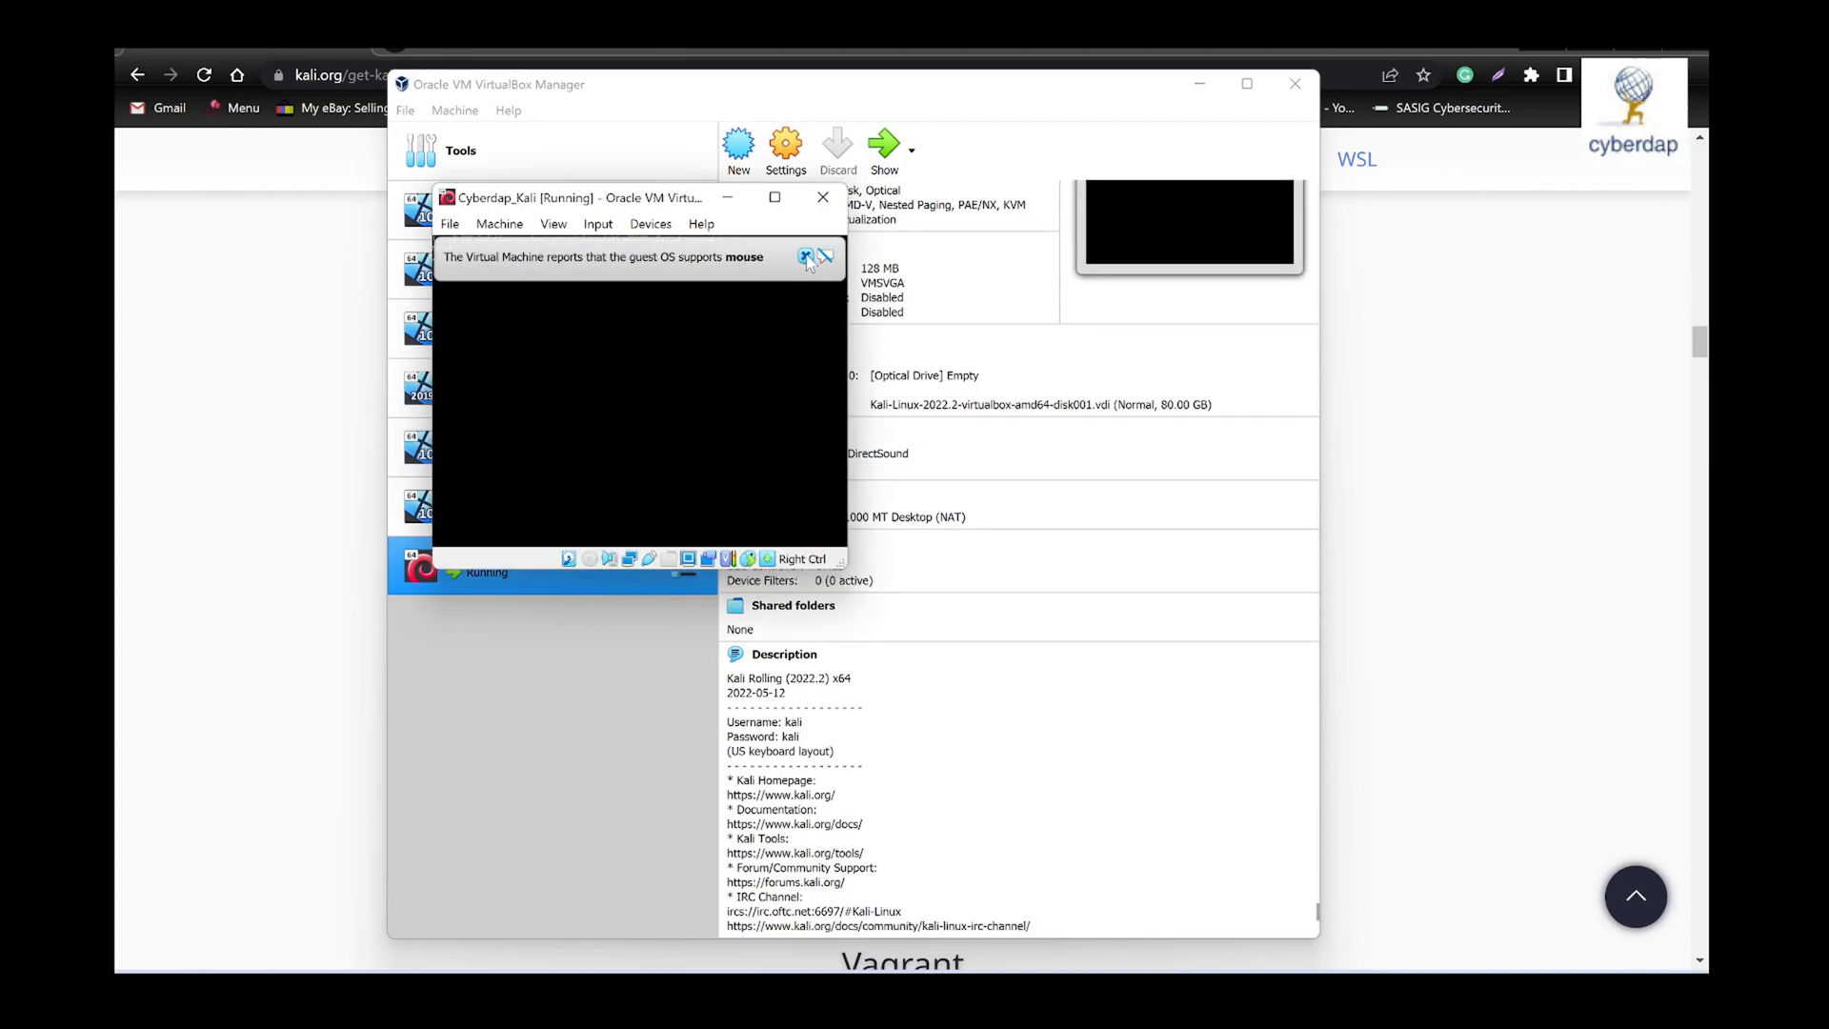
{"action": "left_click", "coordinate": [785, 256]}
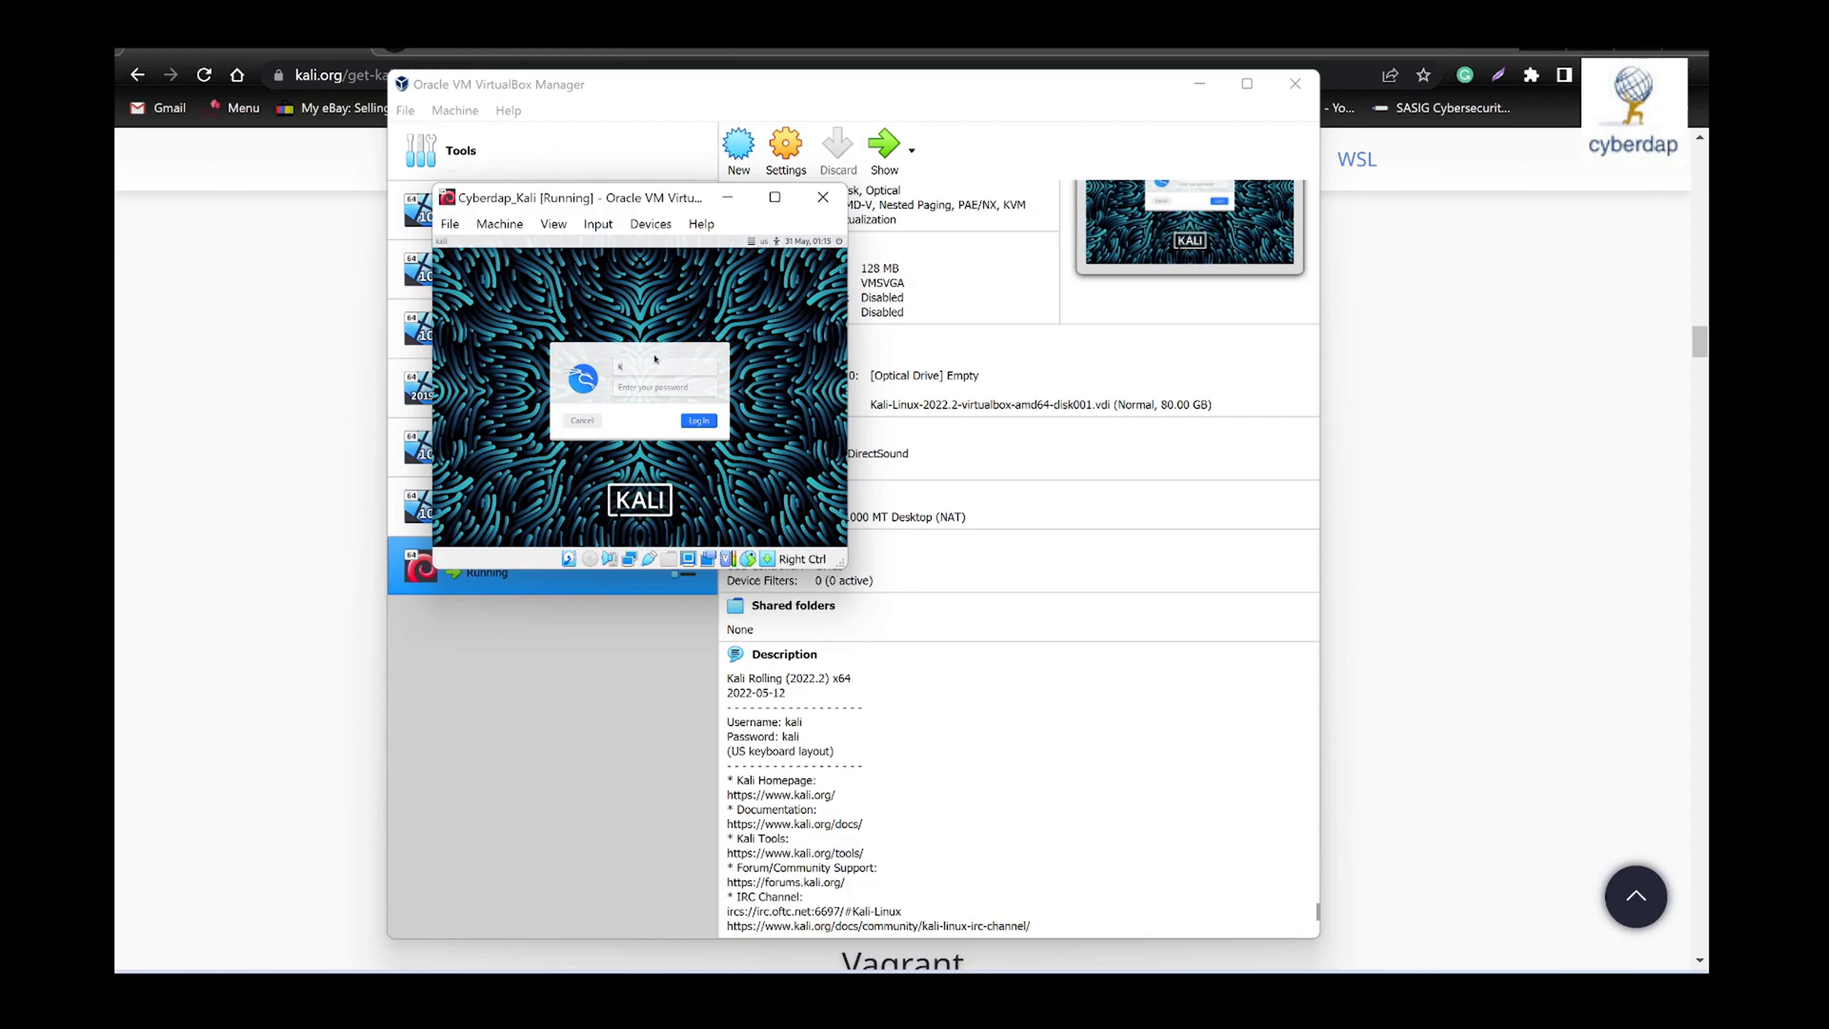
- Log in to Kali as kali with the new account password and open a terminal on the desktop
{"action": "key", "text": "Tab"}
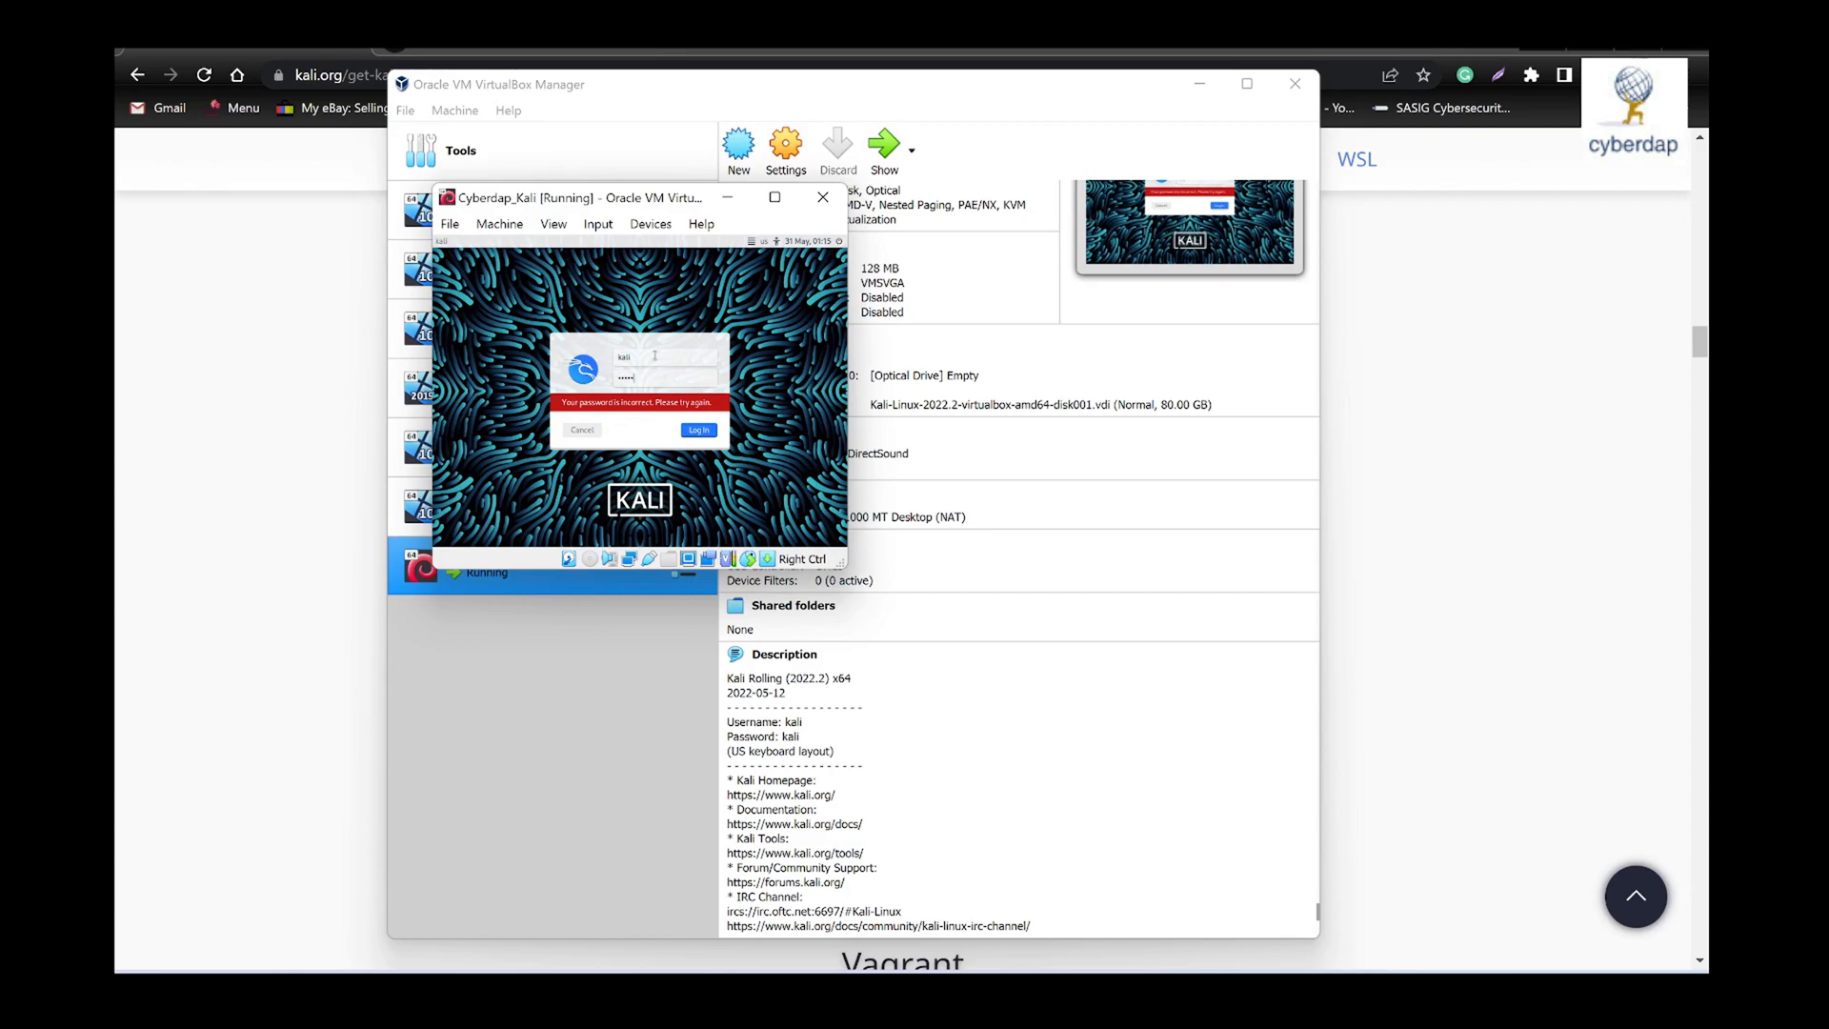
{"action": "key", "text": "Return"}
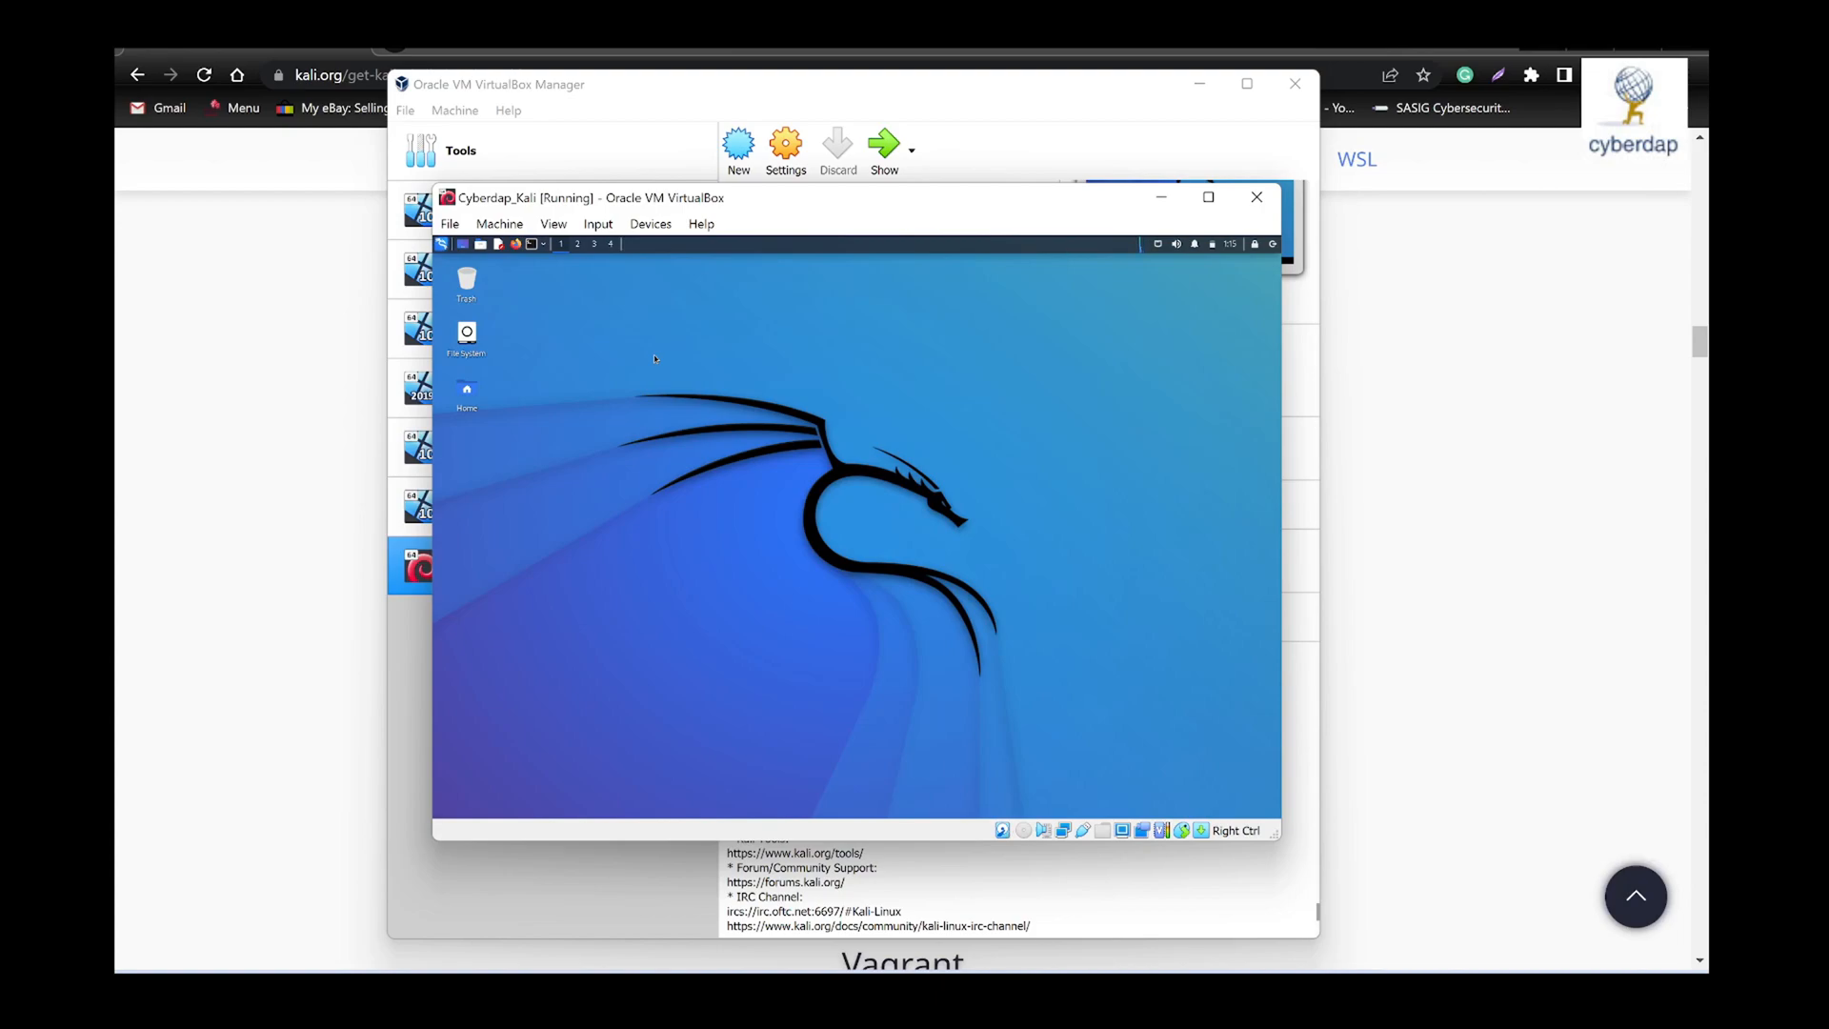
{"action": "left_click", "coordinate": [531, 244]}
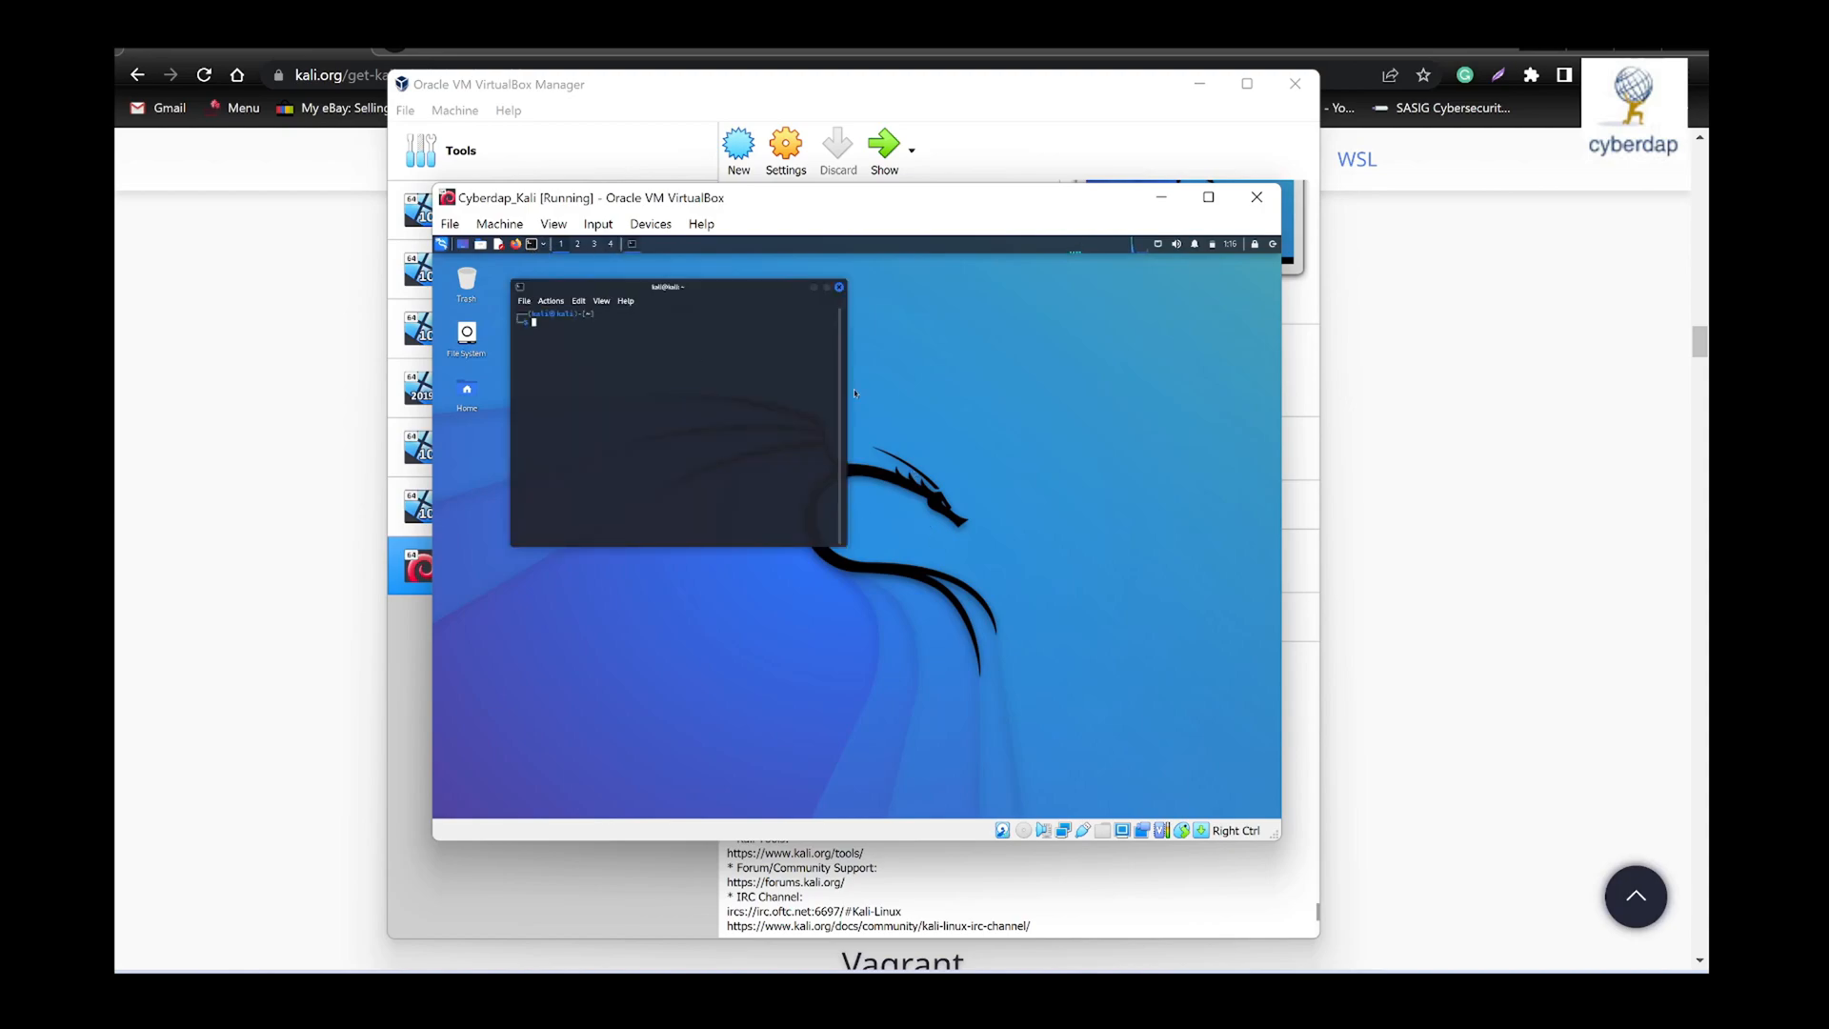
{"action": "left_click", "coordinate": [548, 303]}
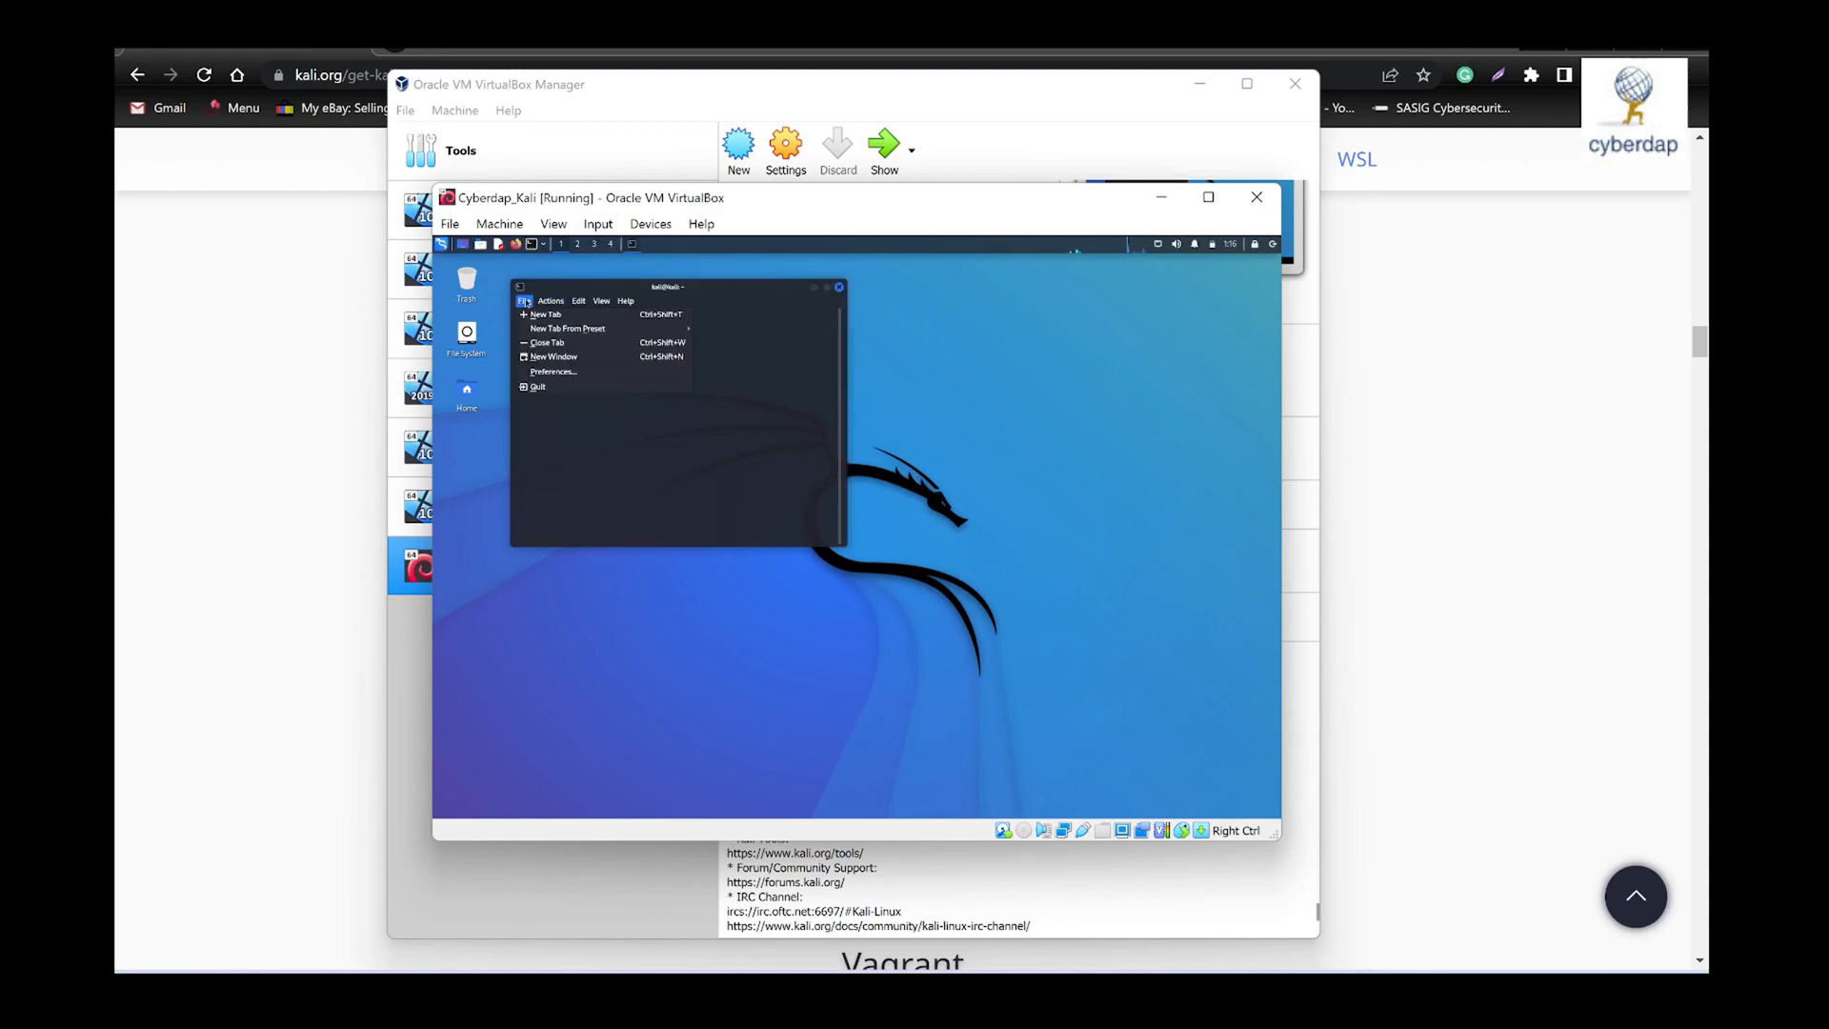
{"action": "left_click", "coordinate": [576, 301]}
{"action": "left_click", "coordinate": [575, 303]}
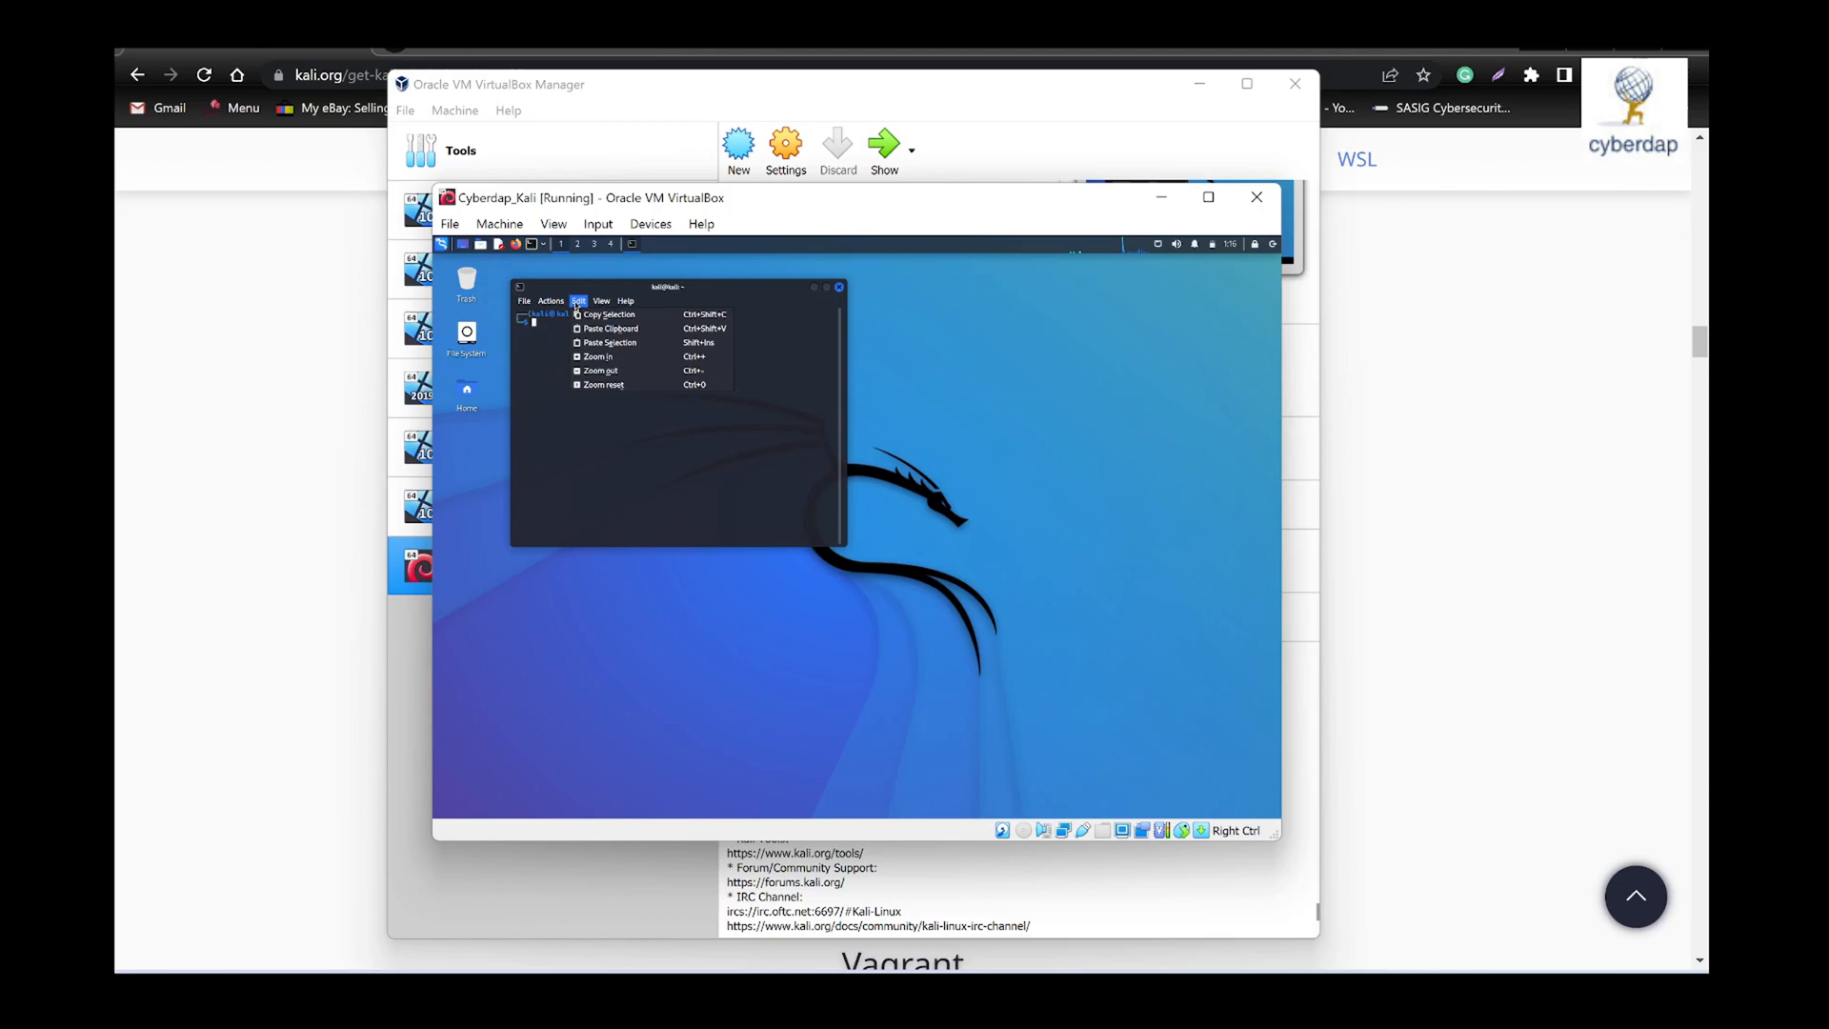
{"action": "left_click", "coordinate": [1049, 519]}
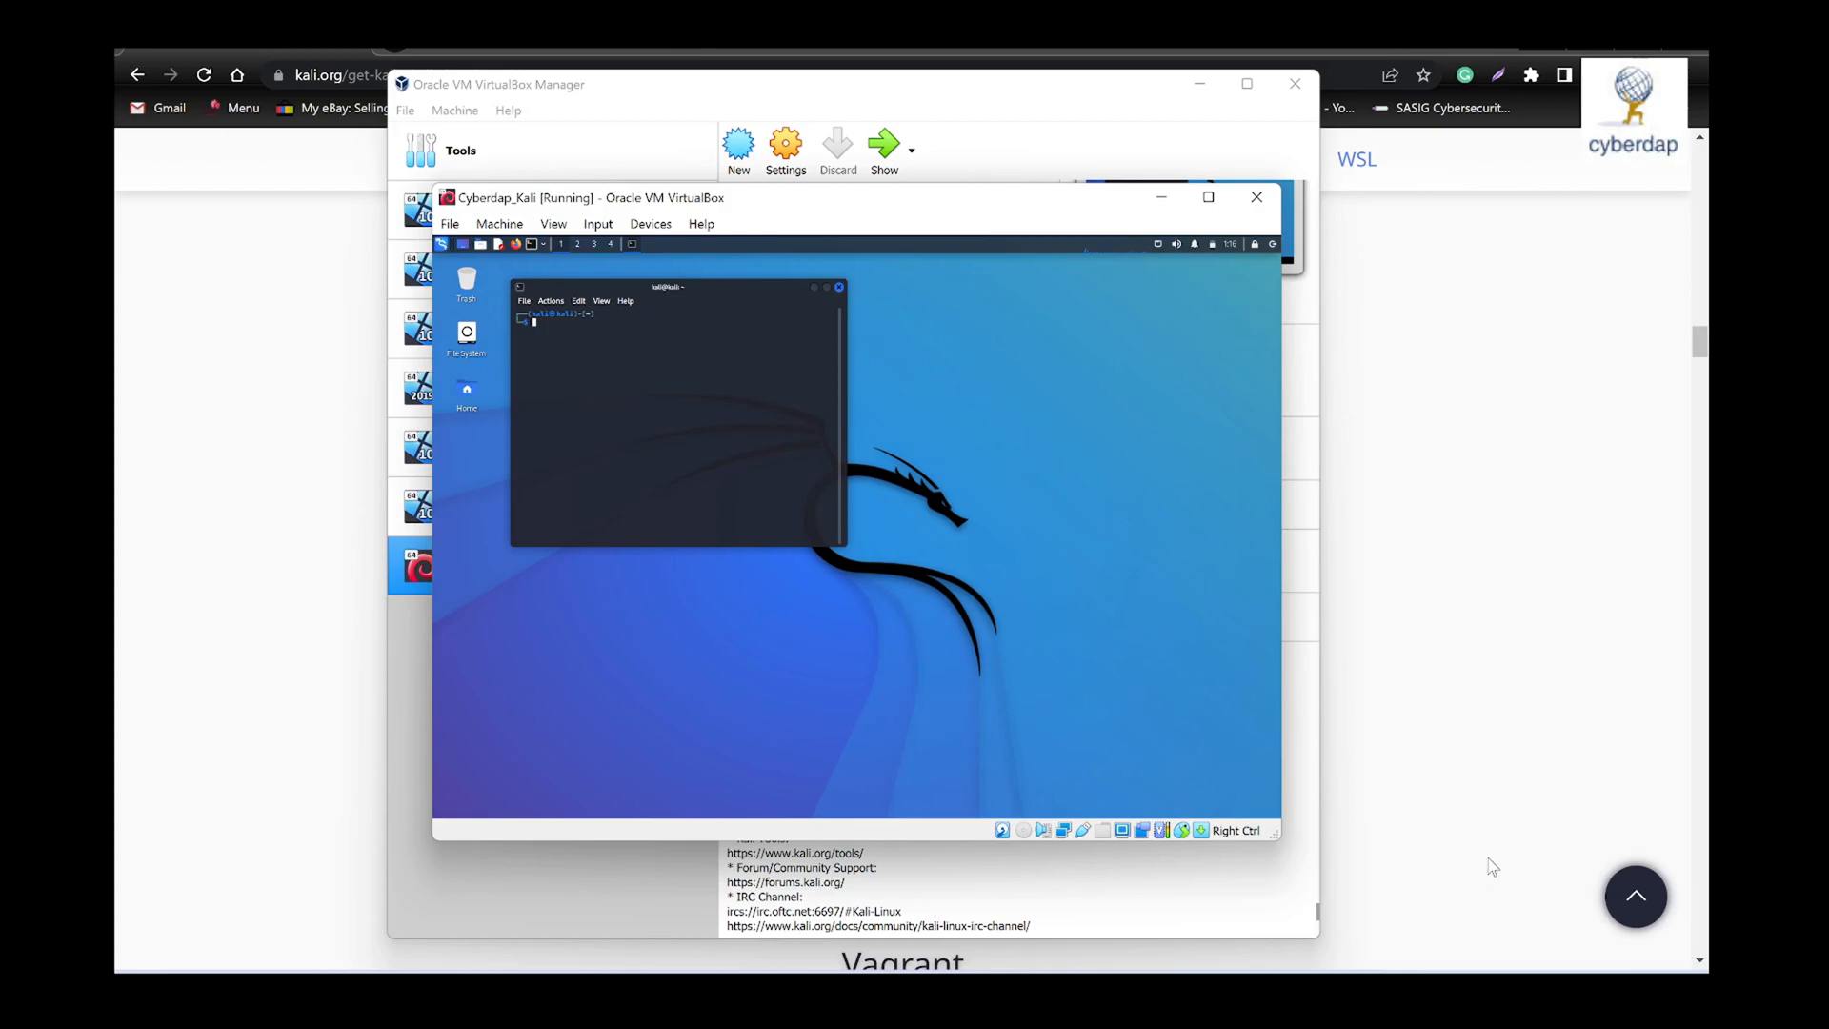
{"action": "mouse_move", "coordinate": [1026, 995]}
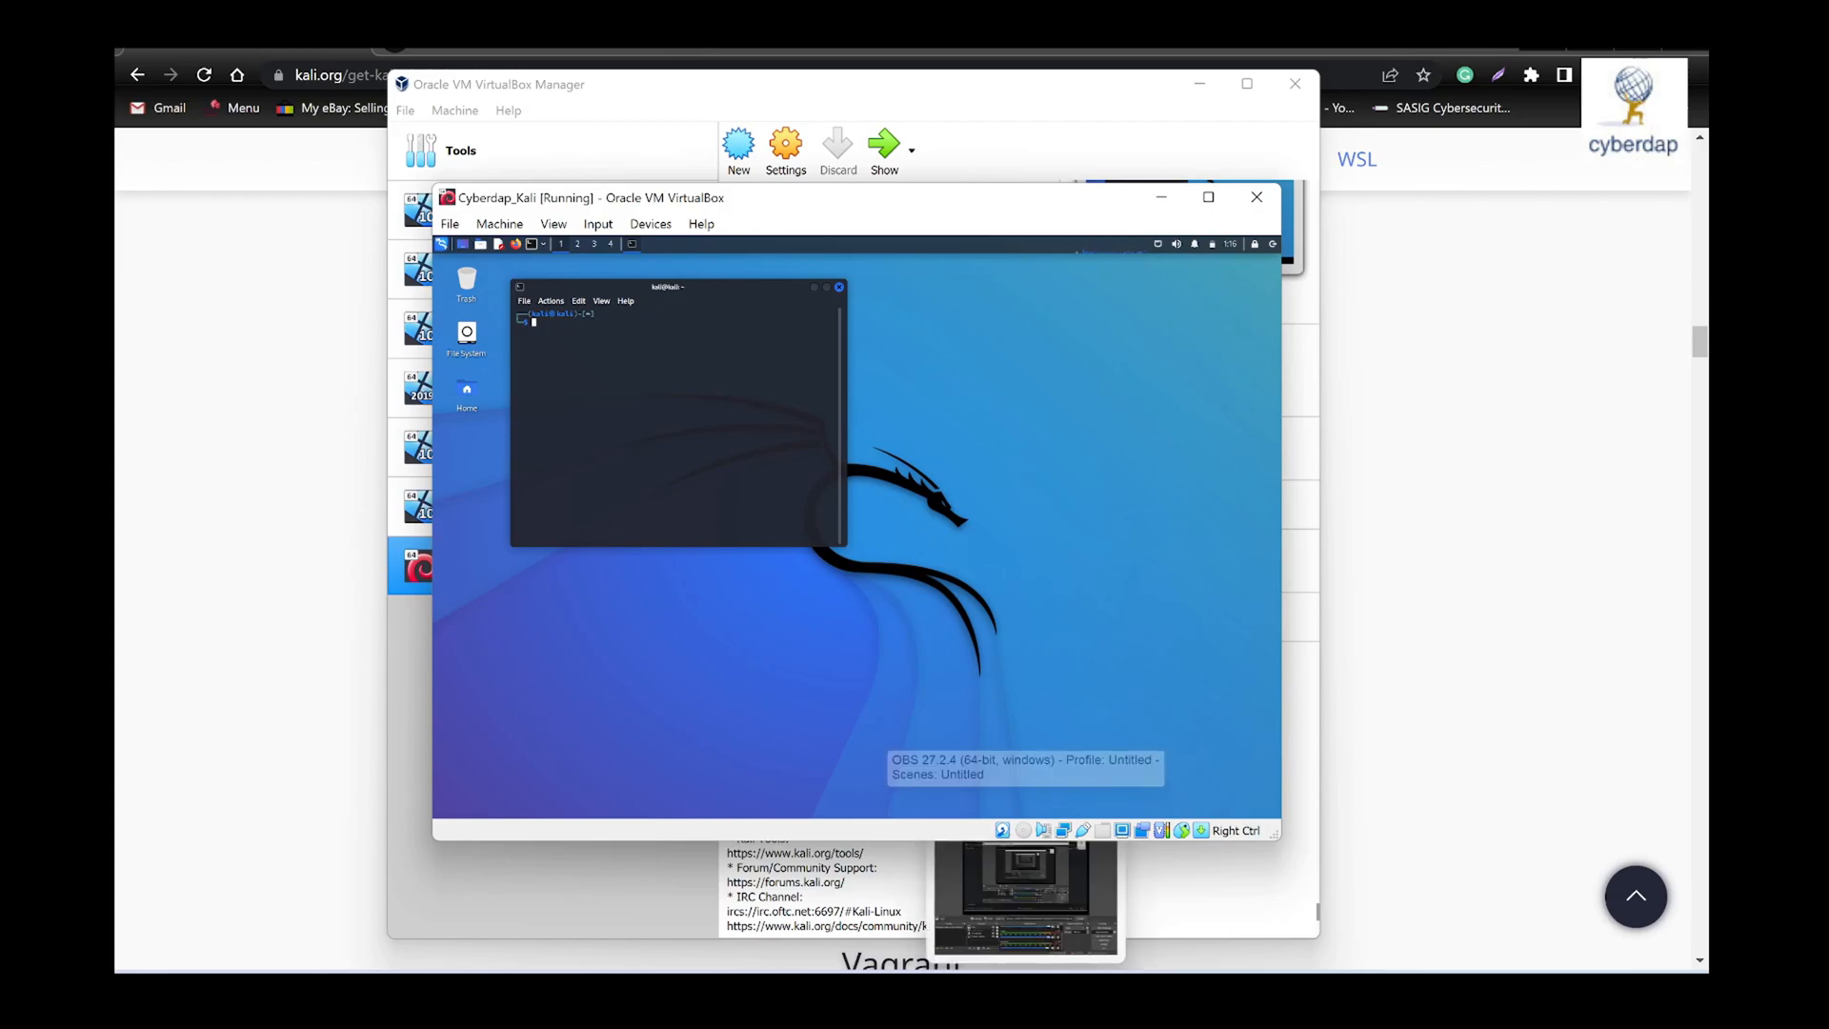